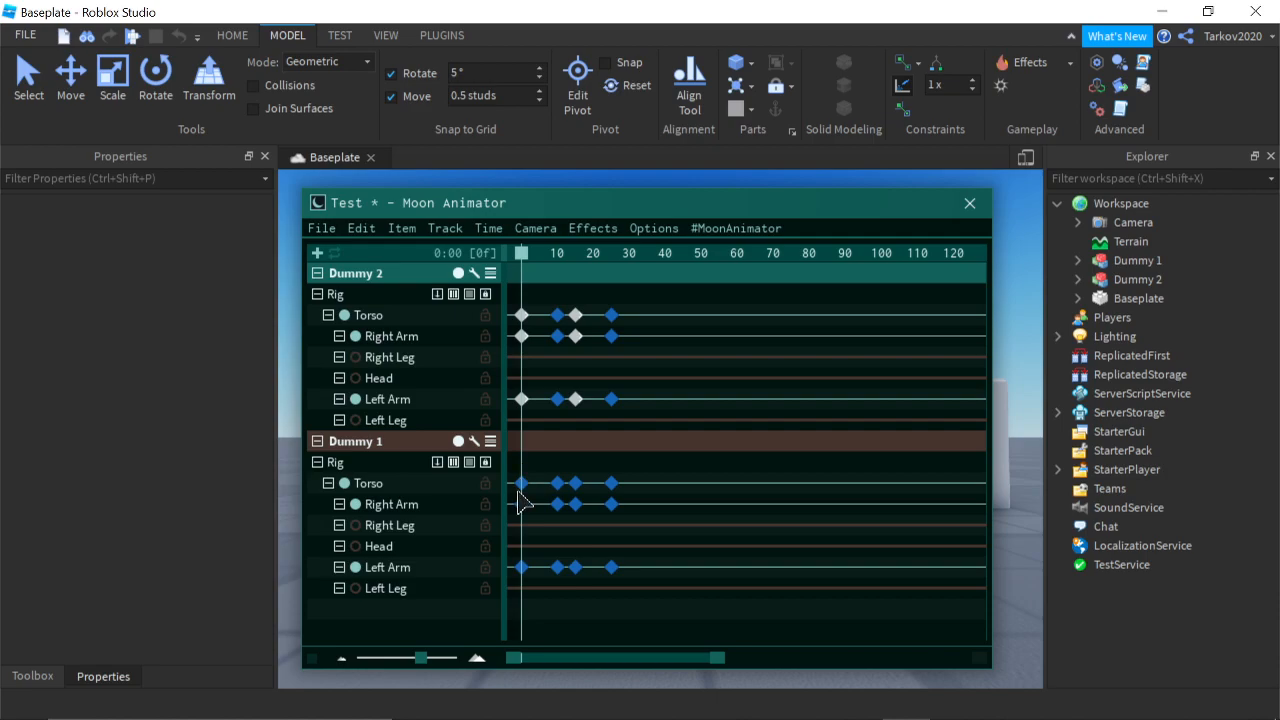
Step: Open the easing settings of Dummy 1's first Torso keyframe and preview the curve of each ease type from Sine to Elastic
{"action": "left_click", "coordinate": [521, 484]}
{"action": "left_click", "coordinate": [445, 229]}
{"action": "left_click", "coordinate": [445, 253]}
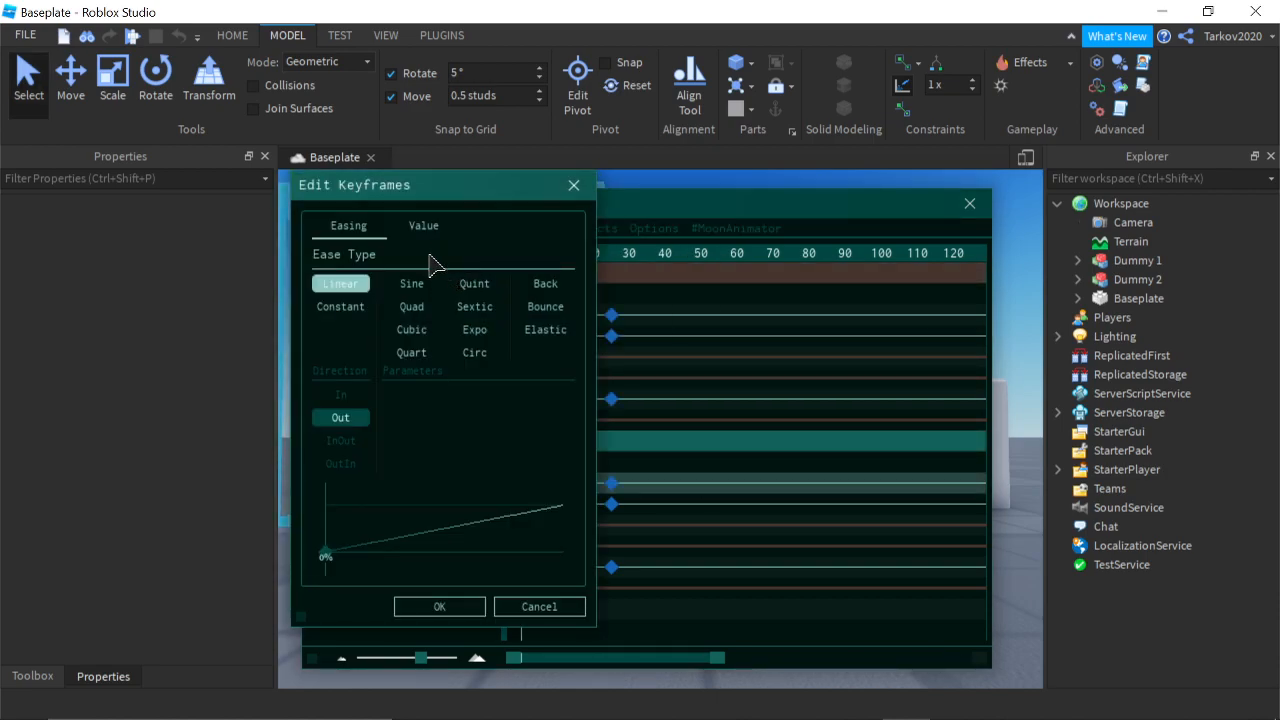
{"action": "left_click", "coordinate": [411, 284]}
{"action": "left_click", "coordinate": [358, 307]}
{"action": "left_click", "coordinate": [411, 307]}
{"action": "left_click", "coordinate": [411, 330]}
{"action": "left_click", "coordinate": [411, 352]}
{"action": "left_click", "coordinate": [475, 352]}
{"action": "left_click", "coordinate": [475, 330]}
{"action": "left_click", "coordinate": [475, 307]}
{"action": "left_click", "coordinate": [475, 284]}
{"action": "left_click", "coordinate": [543, 284]}
{"action": "left_click", "coordinate": [543, 308]}
{"action": "left_click", "coordinate": [545, 330]}
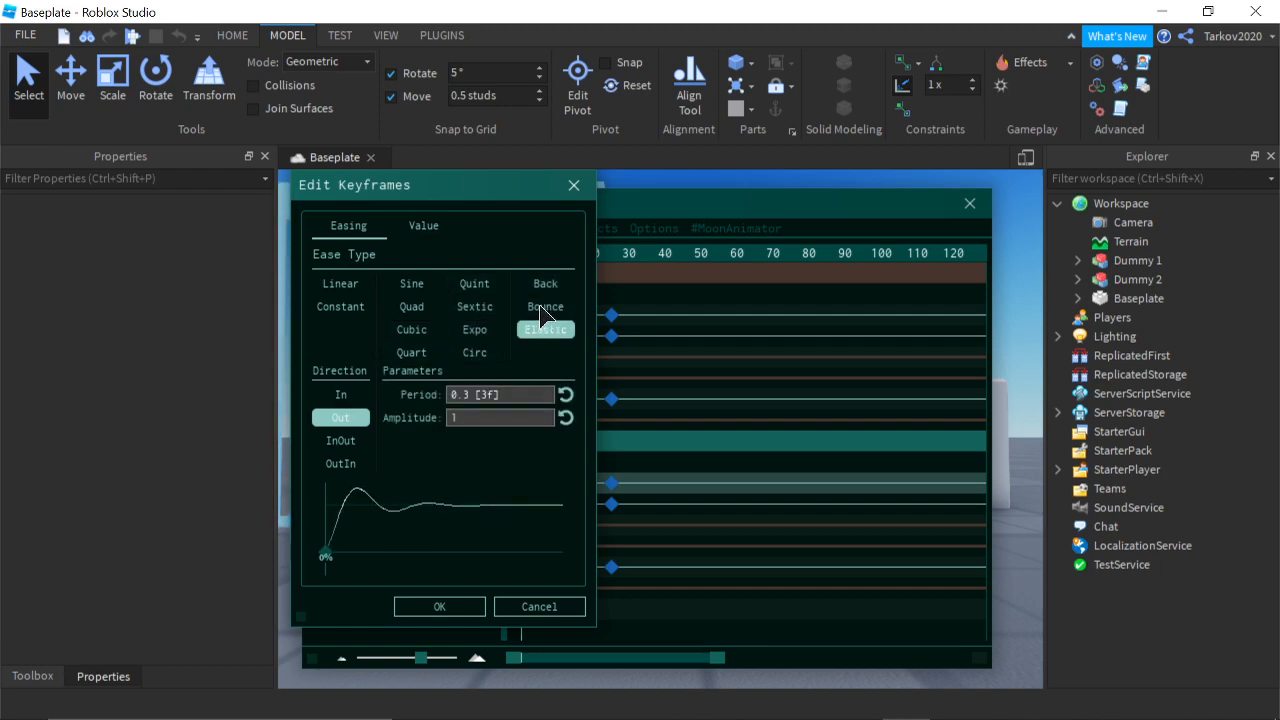
Step: Compare the Back and Elastic ease curves and their parameters, and cancel the keyframe edit
{"action": "left_click", "coordinate": [543, 284]}
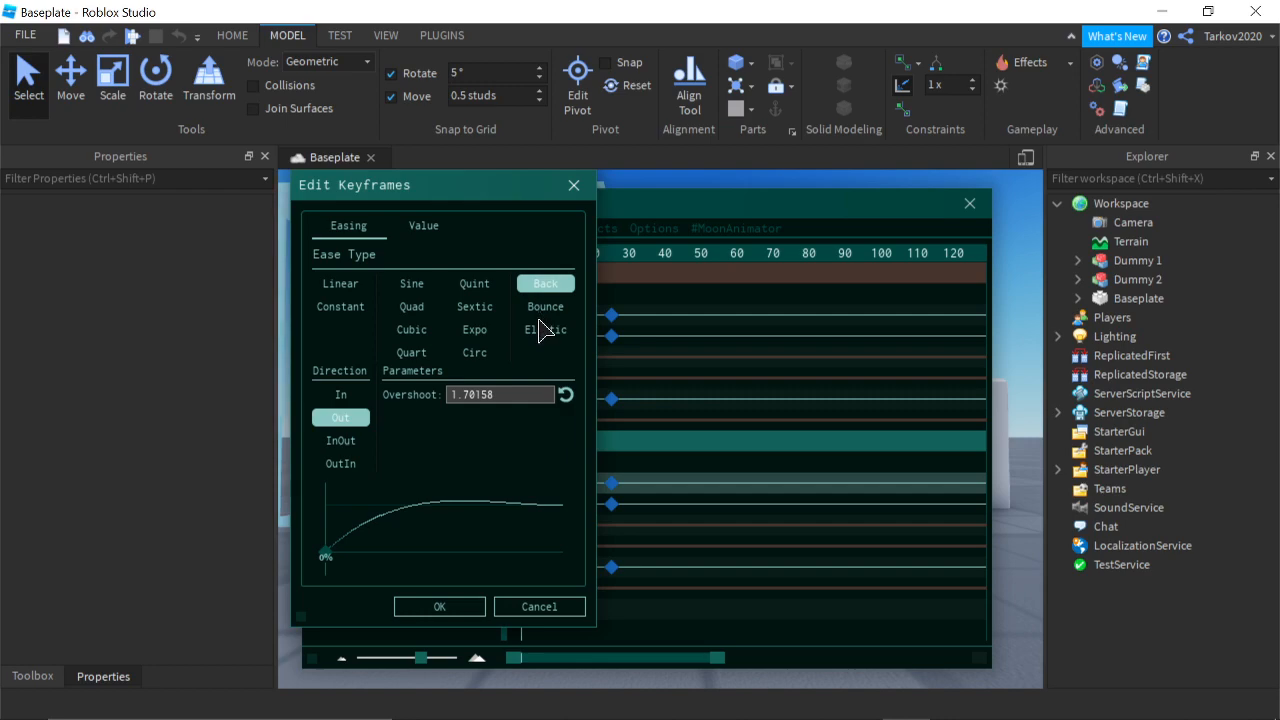
{"action": "left_click", "coordinate": [545, 338]}
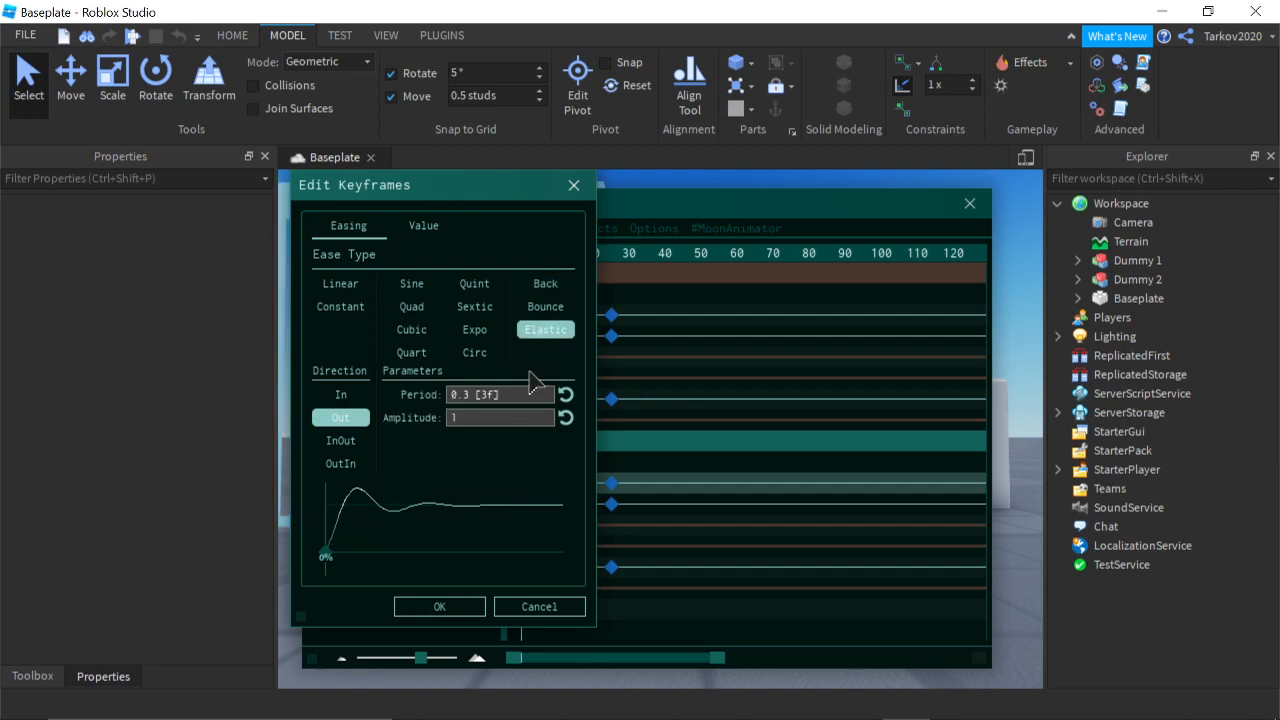
{"action": "left_click", "coordinate": [543, 285]}
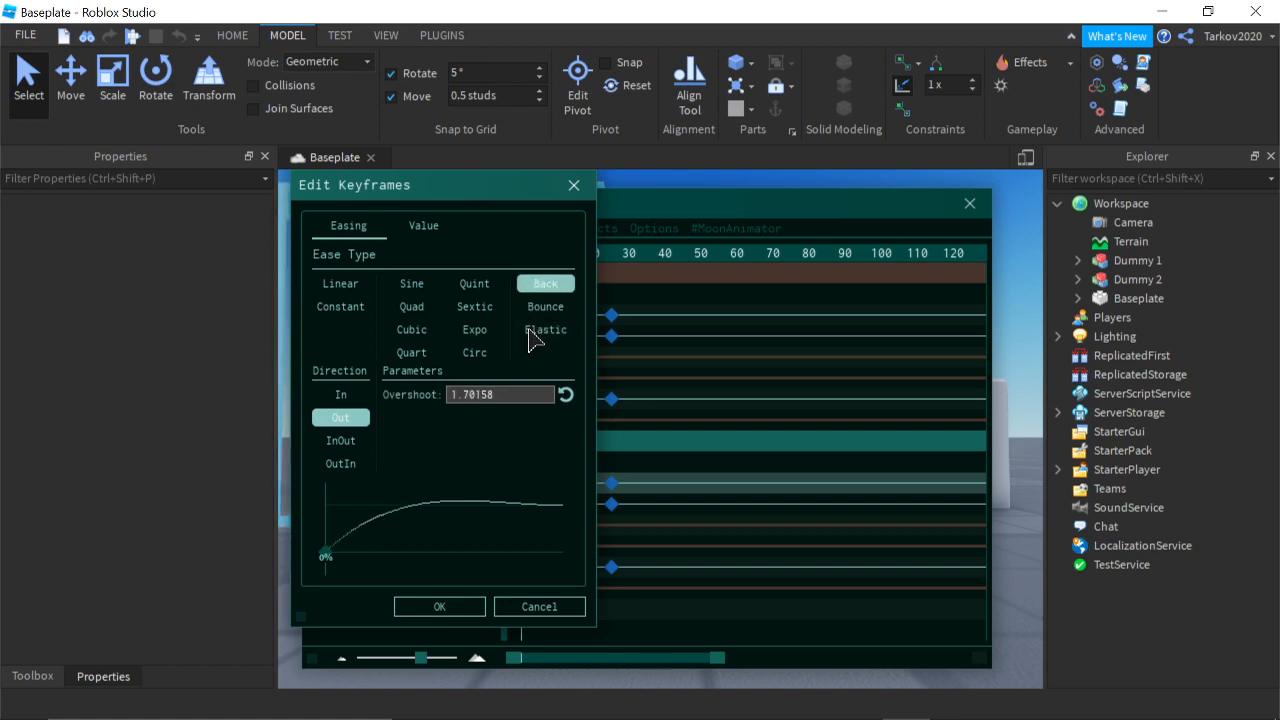
{"action": "left_click", "coordinate": [542, 333]}
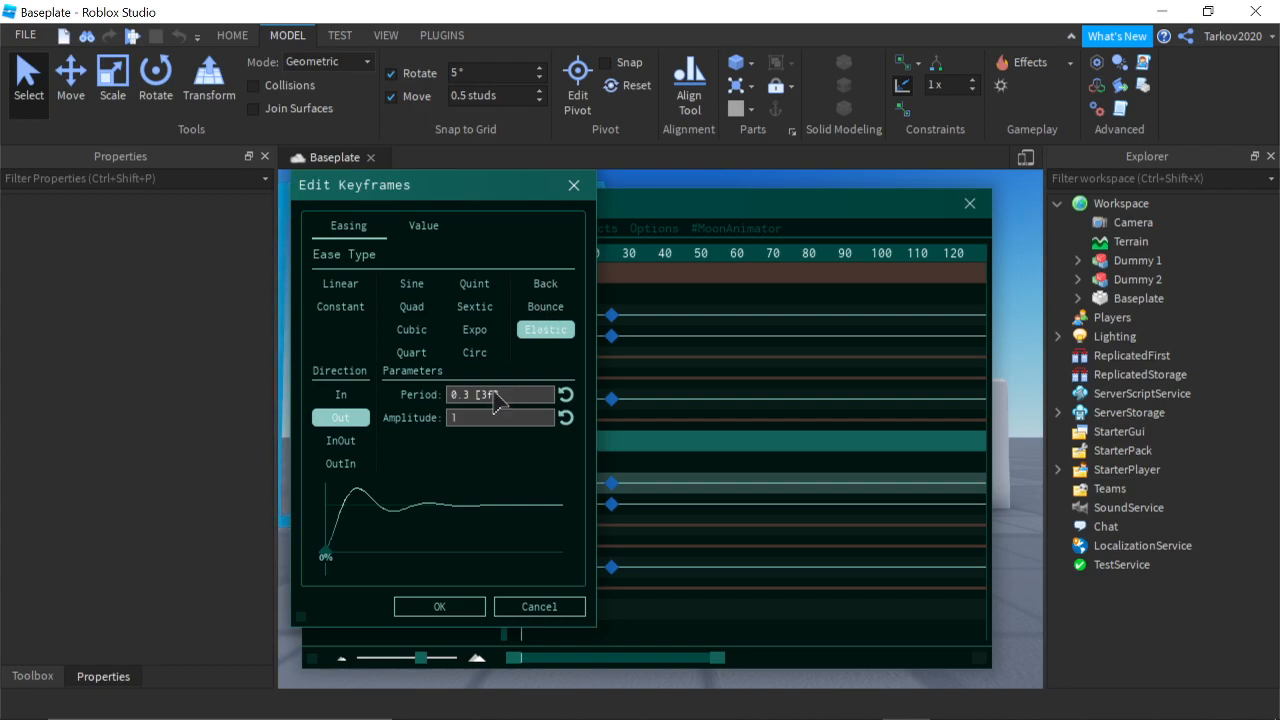
{"action": "left_click", "coordinate": [540, 287]}
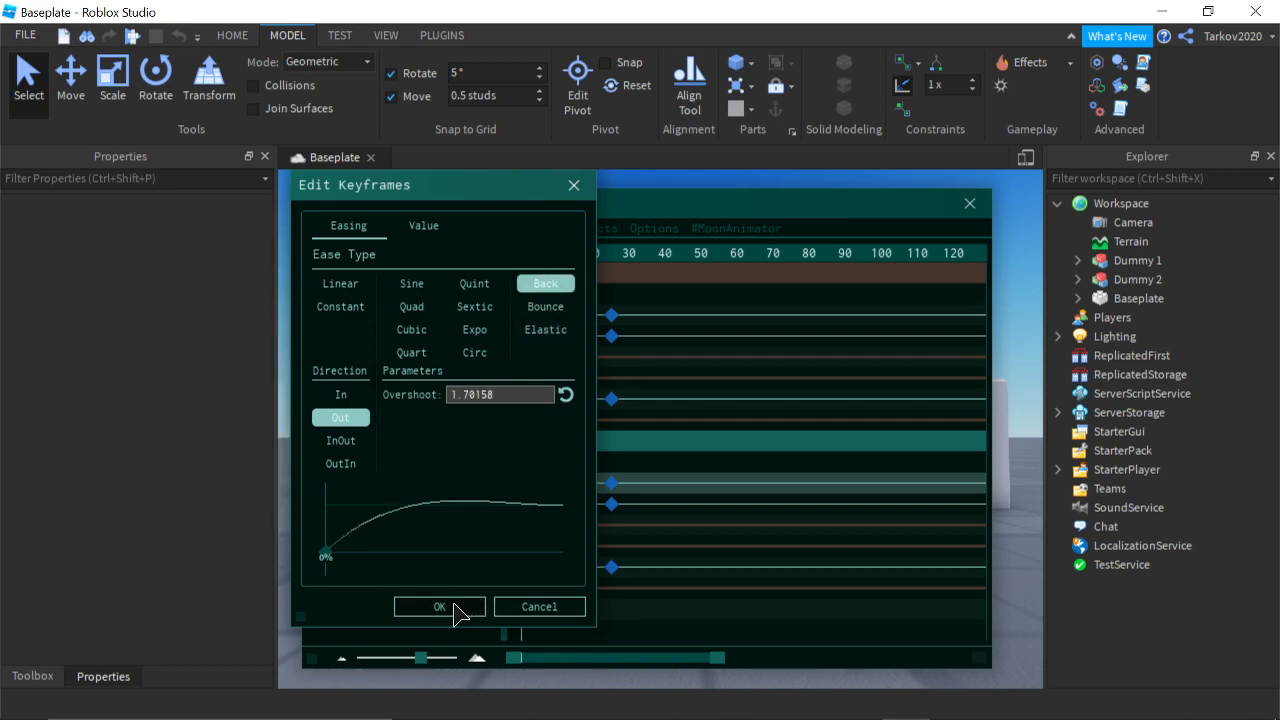
{"action": "left_click", "coordinate": [512, 397]}
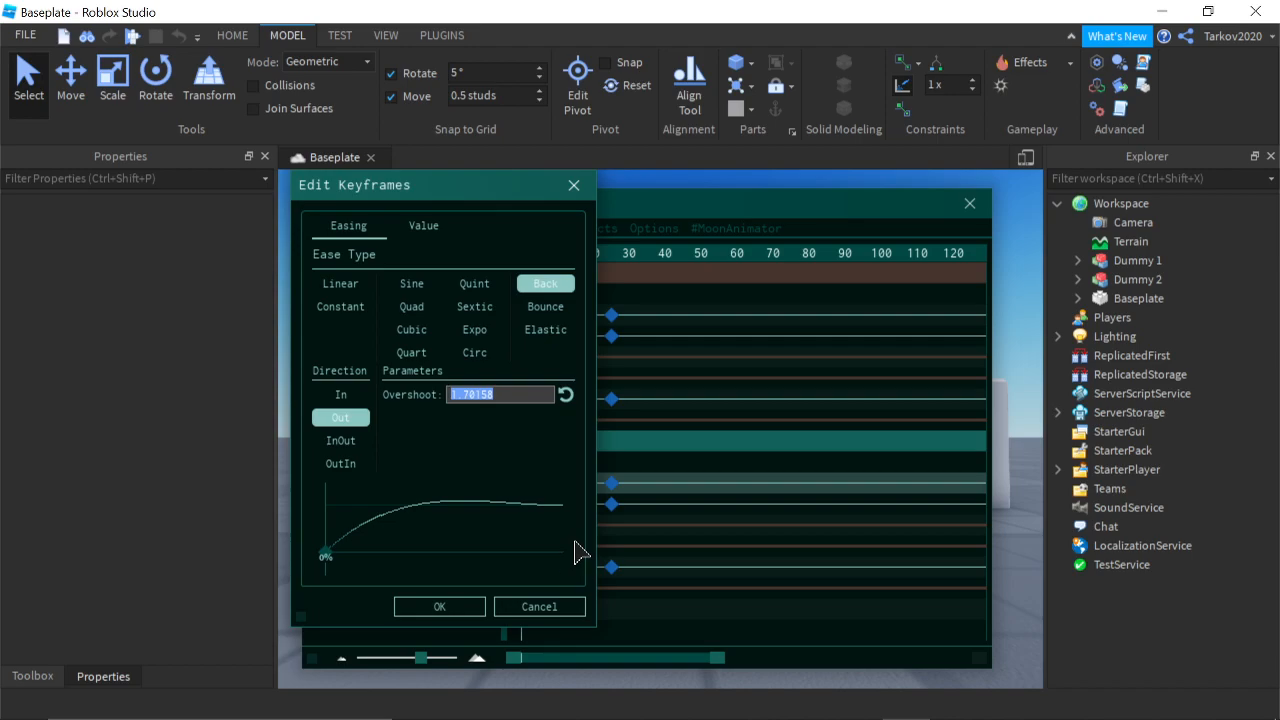
{"action": "left_click", "coordinate": [565, 606]}
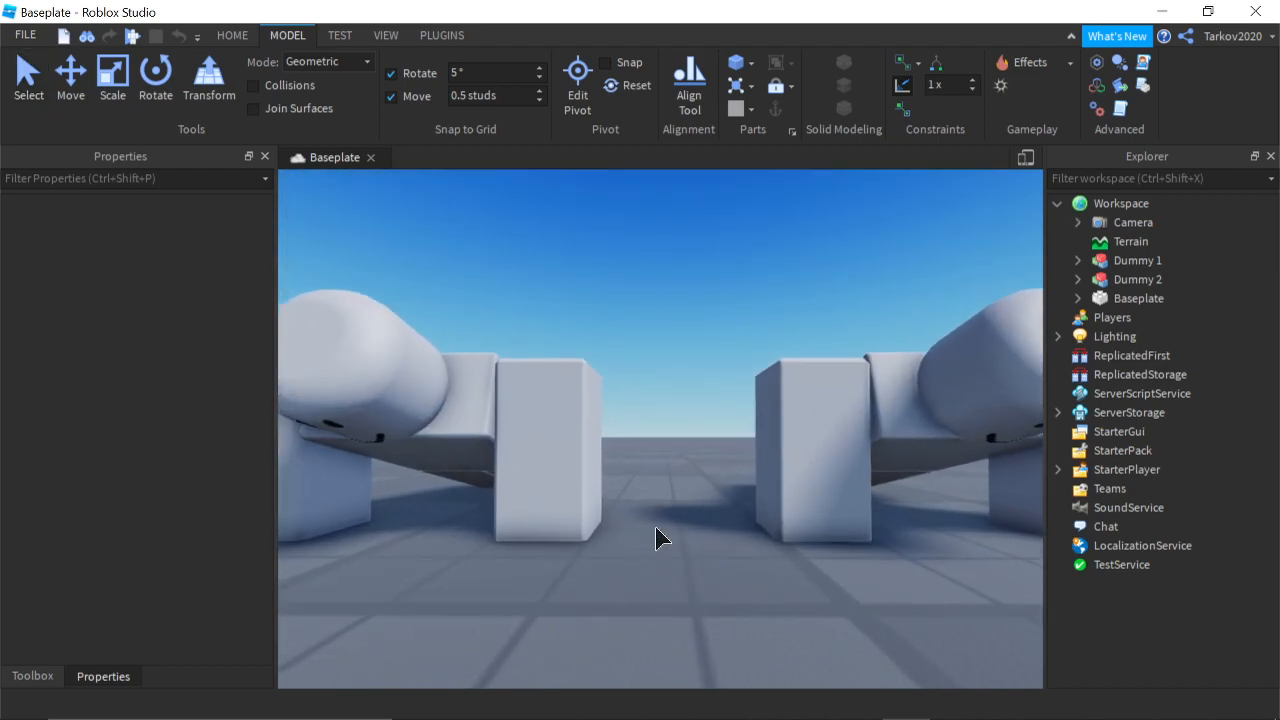
Step: Move Dummy 1's left arm away from the body and slide it back and forth along the horizontal axis
{"action": "left_click_drag", "start_coordinate": [470, 468], "coordinate": [360, 479]}
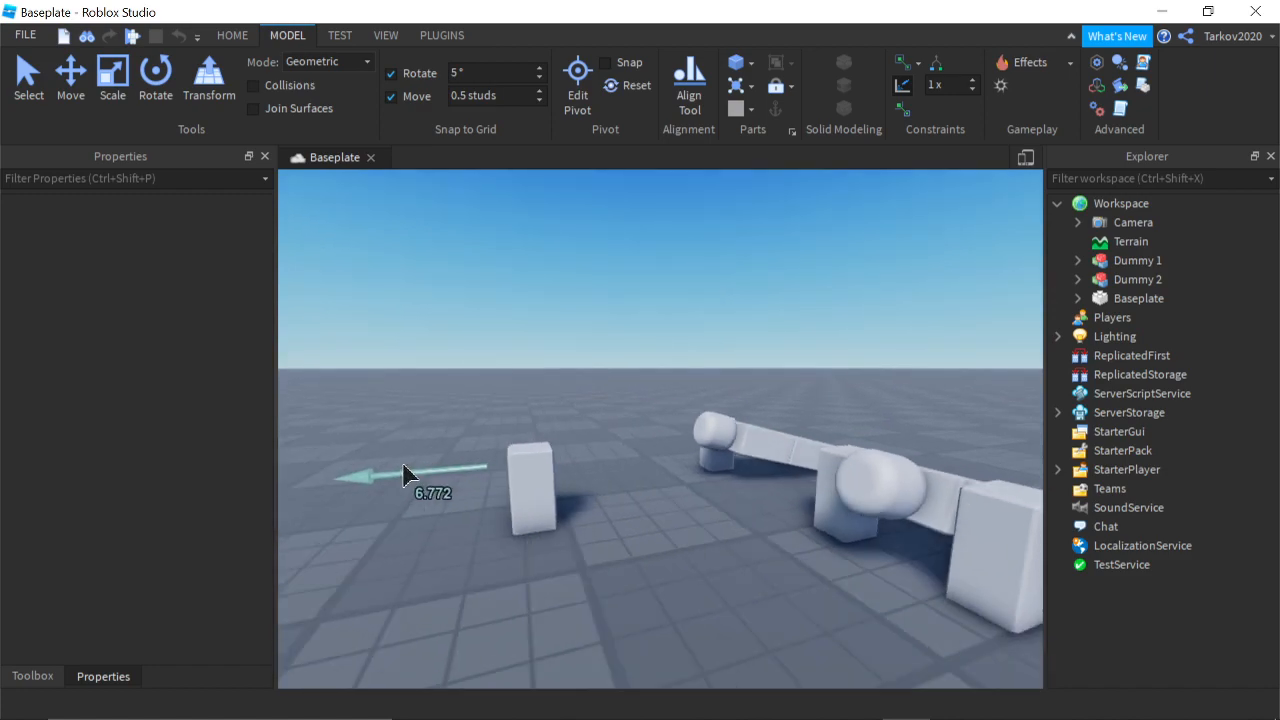
{"action": "right_click_drag", "start_coordinate": [749, 303], "coordinate": [565, 583]}
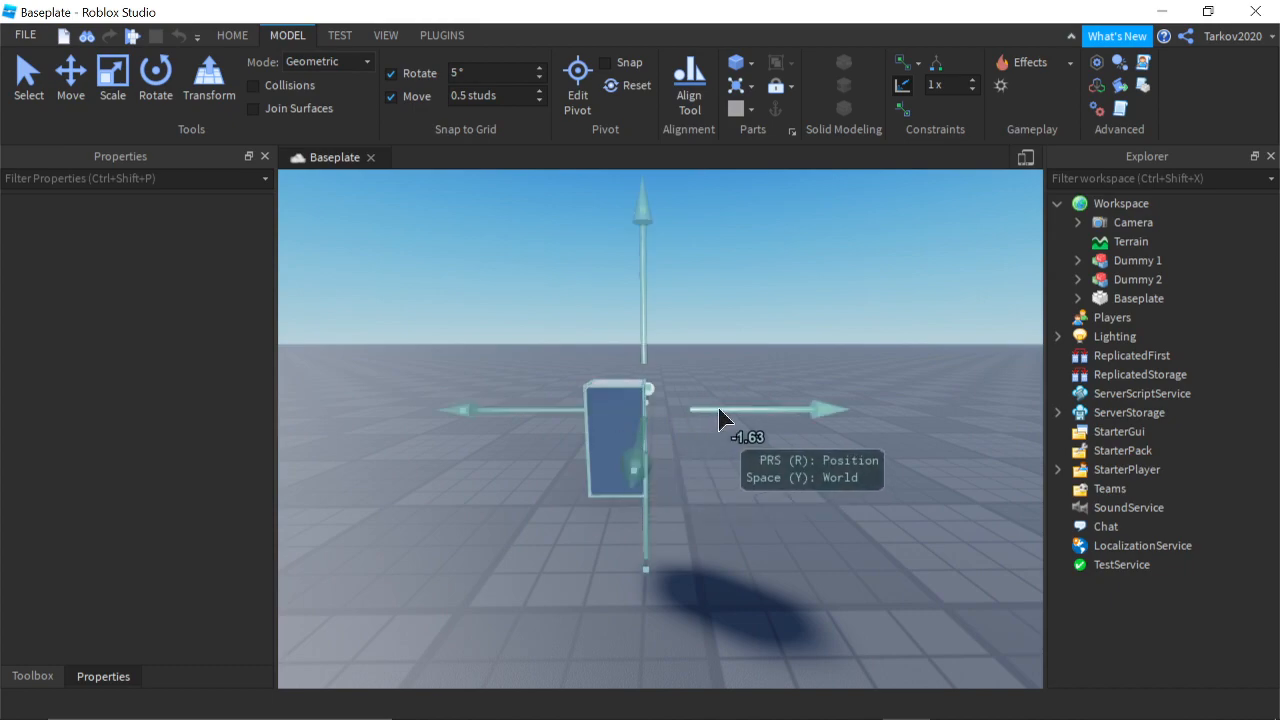
{"action": "left_click_drag", "start_coordinate": [723, 420], "coordinate": [831, 417]}
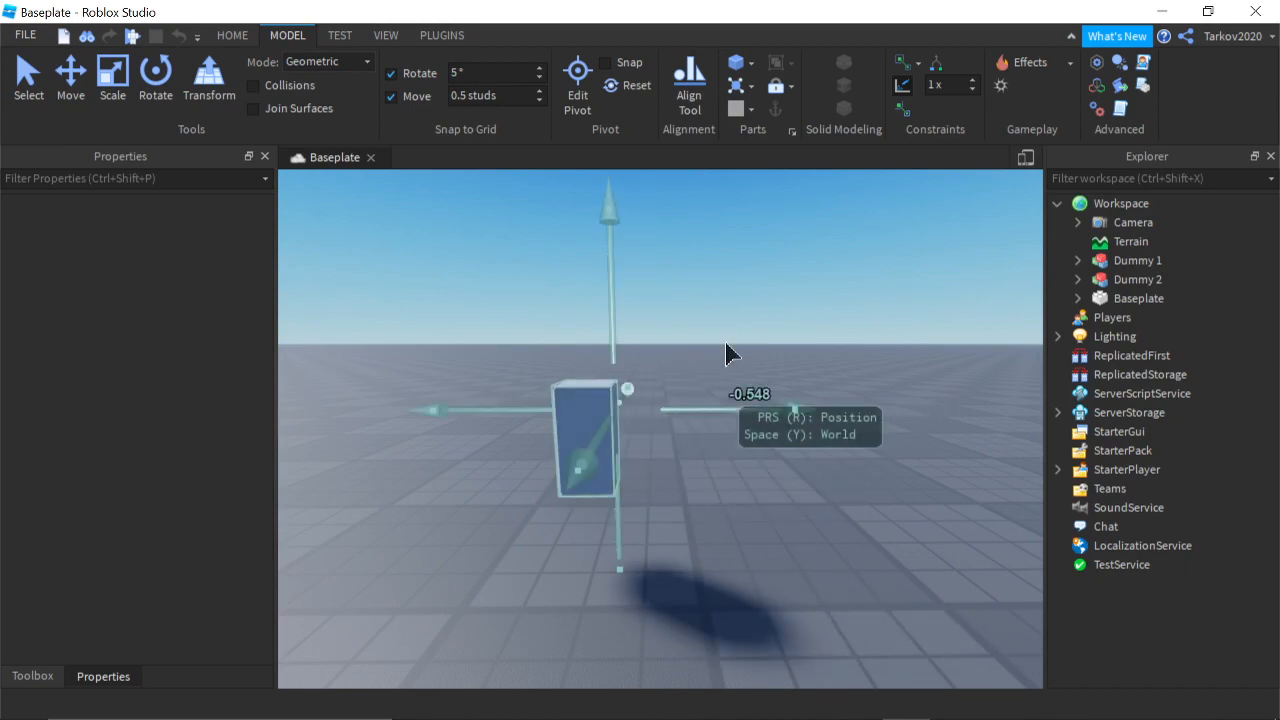
{"action": "left_click_drag", "start_coordinate": [699, 413], "coordinate": [782, 412]}
{"action": "left_click", "coordinate": [881, 333]}
{"action": "left_click", "coordinate": [705, 440]}
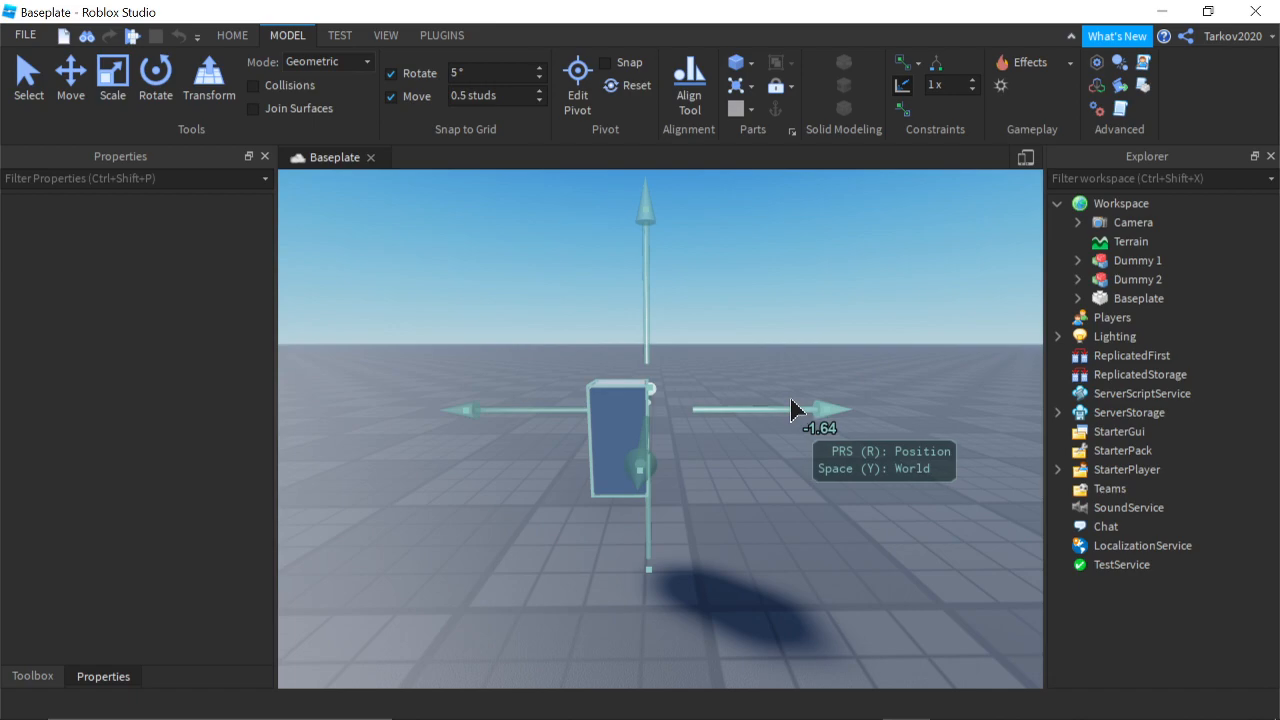
{"action": "left_click", "coordinate": [783, 376]}
Step: Slide Dummy 1's left arm sideways again from a closer view, and deselect it in the timeline
{"action": "key", "text": "e"}
{"action": "right_click_drag", "start_coordinate": [783, 376], "coordinate": [783, 377]}
{"action": "left_click", "coordinate": [657, 384]}
{"action": "right_click_drag", "start_coordinate": [657, 384], "coordinate": [651, 347]}
{"action": "right_click_drag", "start_coordinate": [789, 408], "coordinate": [777, 357]}
{"action": "key", "text": "a"}
{"action": "key", "text": "d"}
{"action": "scroll", "coordinate": [776, 357], "scroll_direction": "up", "scroll_amount": 2}
{"action": "left_click_drag", "start_coordinate": [728, 363], "coordinate": [765, 395]}
{"action": "key", "text": "w"}
{"action": "right_click_drag", "start_coordinate": [765, 389], "coordinate": [765, 389]}
{"action": "key", "text": "s"}
{"action": "left_click_drag", "start_coordinate": [765, 393], "coordinate": [868, 395]}
{"action": "key", "text": "g"}
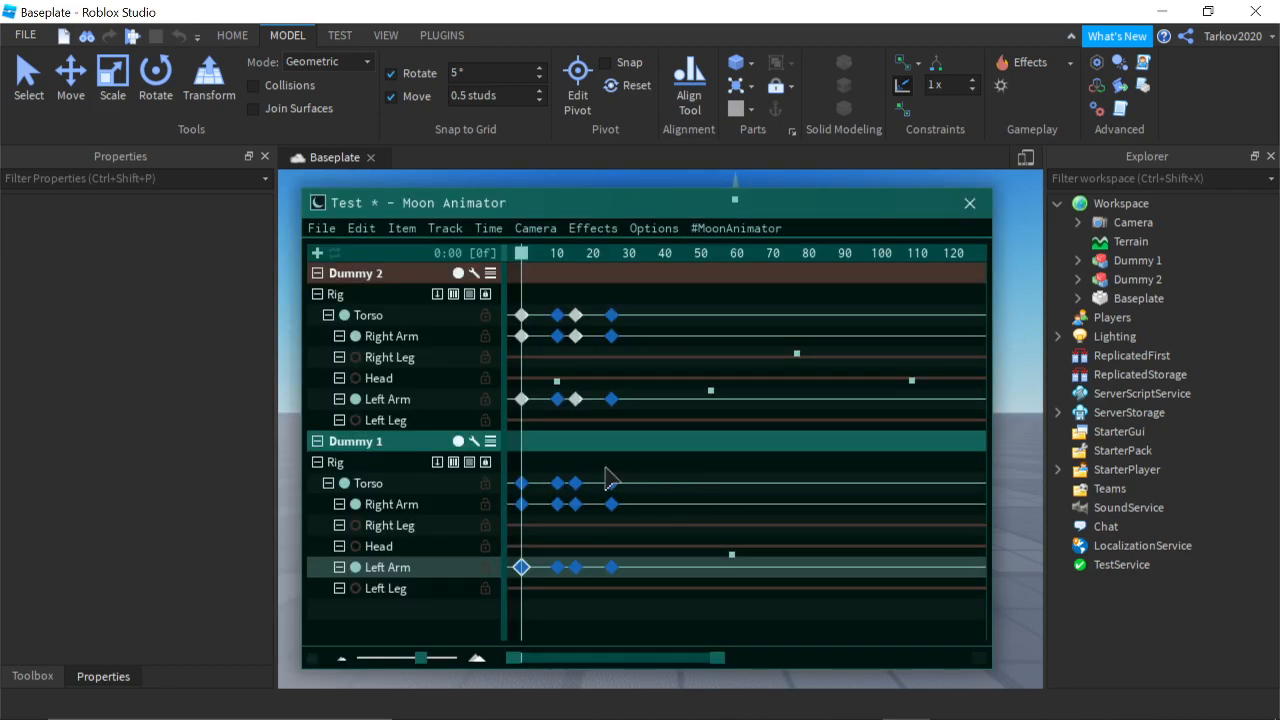
{"action": "left_click", "coordinate": [531, 385]}
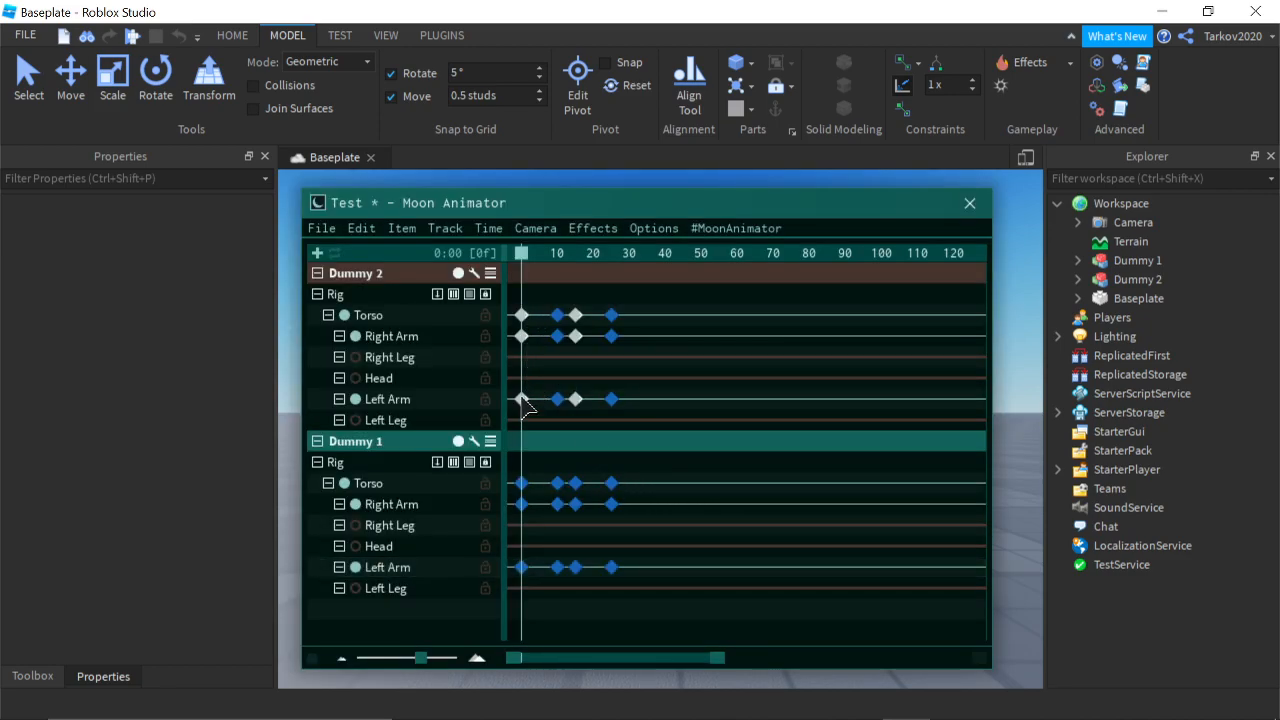
Step: Reselect the detached arm with the timeline hidden, shift it sideways in one direction and back, and deselect it
{"action": "key", "text": "g"}
{"action": "left_click", "coordinate": [706, 414]}
{"action": "key", "text": "w"}
{"action": "key", "text": "d"}
{"action": "key", "text": "s"}
{"action": "key", "text": "e"}
{"action": "right_click_drag", "start_coordinate": [706, 417], "coordinate": [706, 417]}
{"action": "key", "text": "w"}
{"action": "key", "text": "s"}
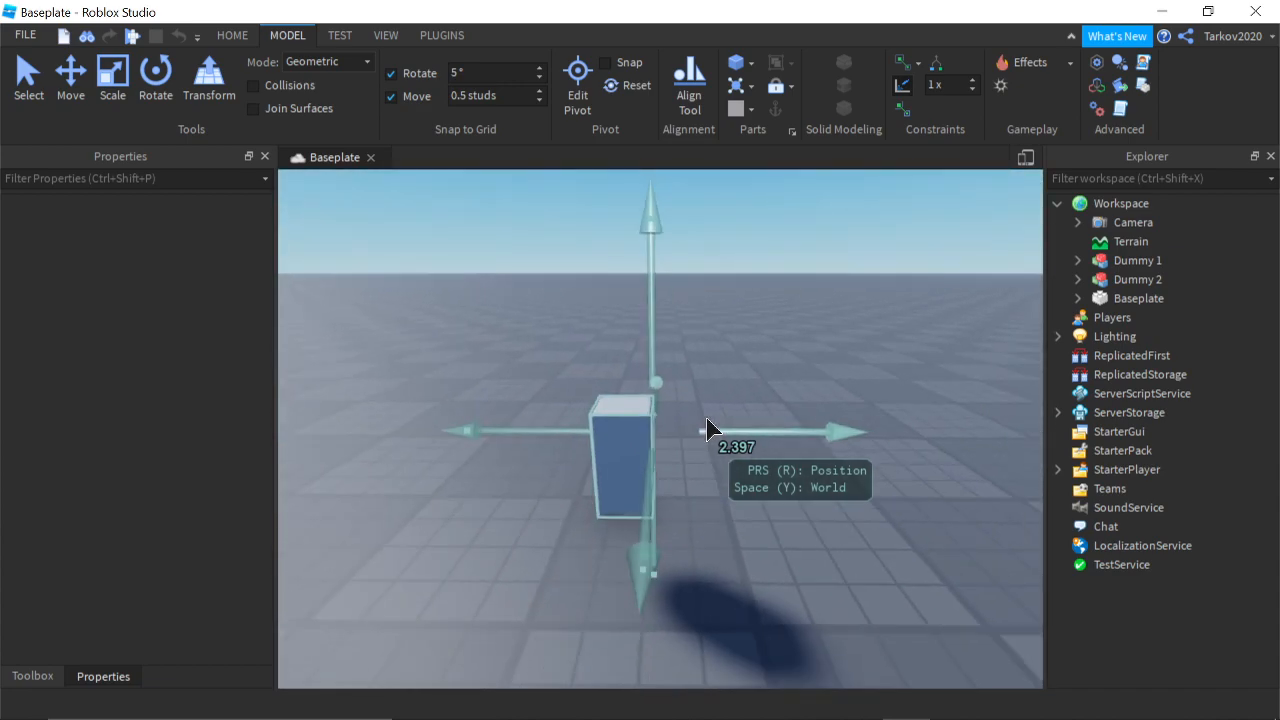
{"action": "key", "text": "a"}
{"action": "left_click_drag", "start_coordinate": [795, 435], "coordinate": [697, 452]}
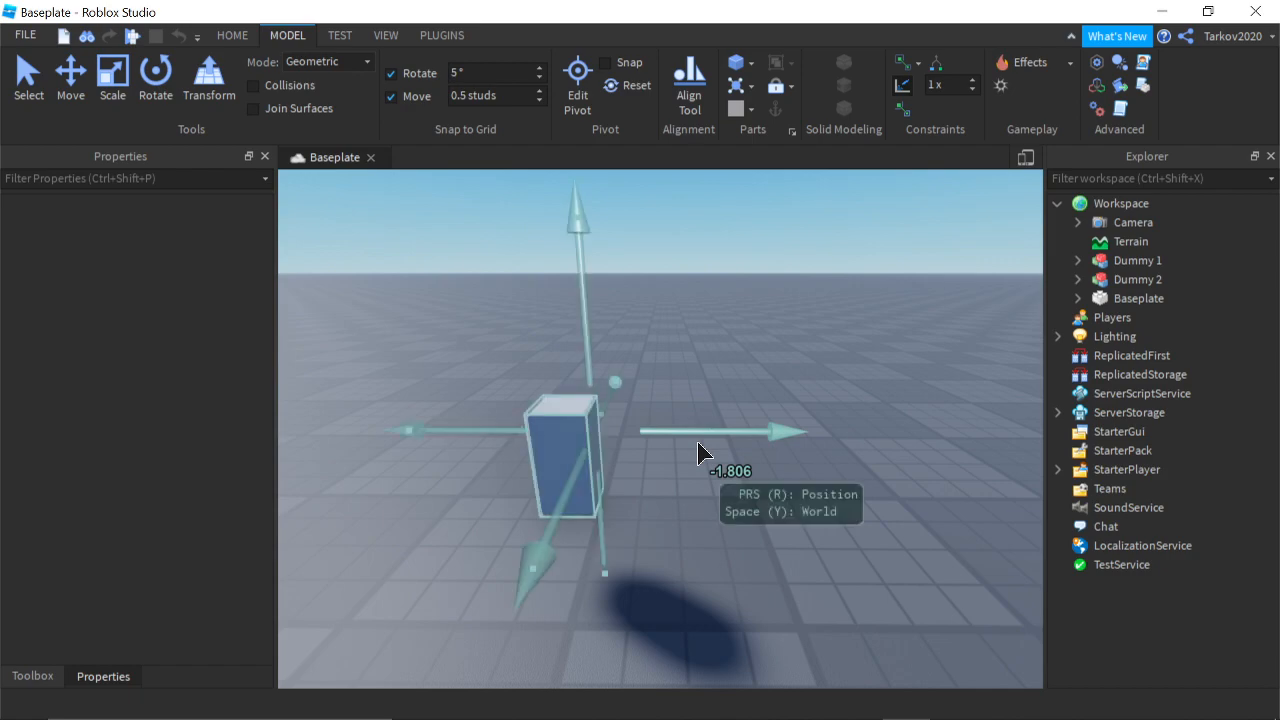
{"action": "scroll", "coordinate": [697, 441], "scroll_direction": "down", "scroll_amount": 2}
{"action": "left_click_drag", "start_coordinate": [659, 430], "coordinate": [824, 447]}
{"action": "scroll", "coordinate": [691, 445], "scroll_direction": "up", "scroll_amount": 2}
{"action": "right_click_drag", "start_coordinate": [824, 447], "coordinate": [824, 447]}
{"action": "left_click", "coordinate": [816, 562]}
Step: Examine the two dummies standing side by side from different distances and angles
{"action": "key", "text": "a"}
{"action": "right_click_drag", "start_coordinate": [816, 562], "coordinate": [816, 562]}
{"action": "key", "text": "w"}
{"action": "key", "text": "s"}
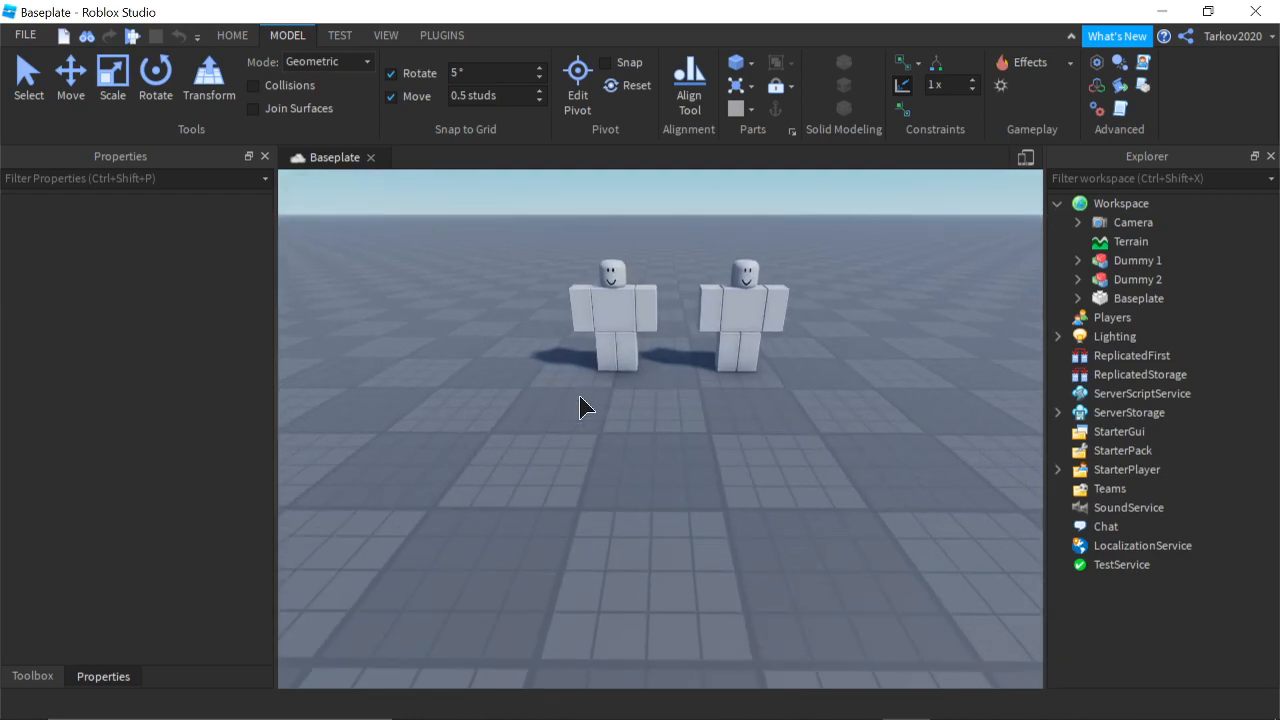
{"action": "key", "text": "w"}
{"action": "key", "text": "q"}
{"action": "right_click_drag", "start_coordinate": [579, 395], "coordinate": [579, 395]}
{"action": "key", "text": "s"}
{"action": "key", "text": "w"}
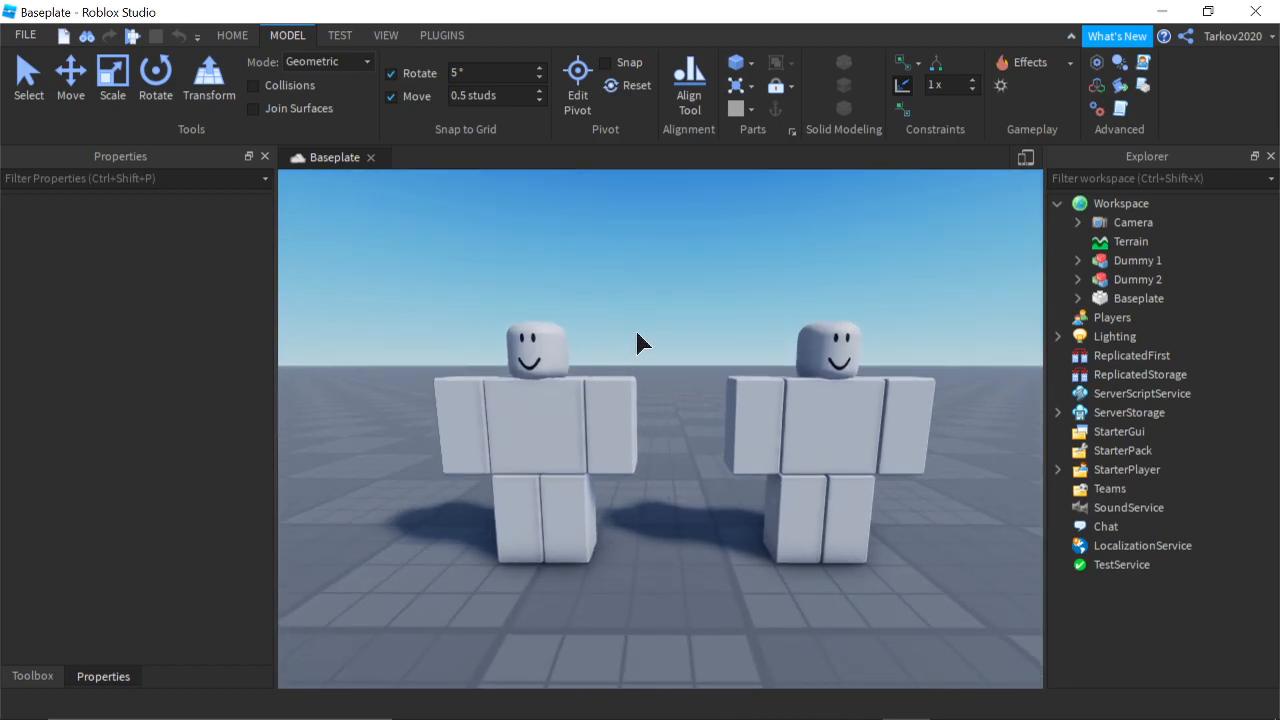
{"action": "key", "text": "s"}
{"action": "key", "text": "e"}
{"action": "key", "text": "w"}
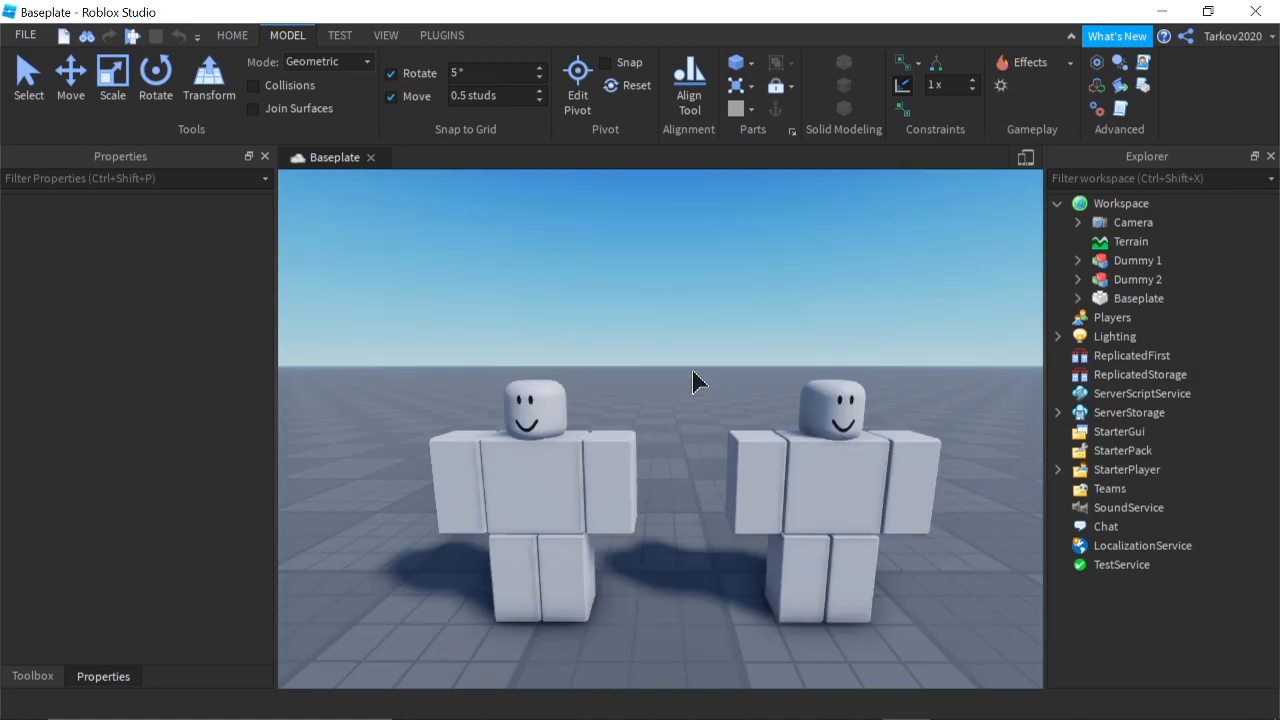
{"action": "scroll", "coordinate": [686, 429], "scroll_direction": "up", "scroll_amount": 3}
{"action": "scroll", "coordinate": [700, 435], "scroll_direction": "down", "scroll_amount": 2}
{"action": "key", "text": "w"}
{"action": "right_click_drag", "start_coordinate": [721, 430], "coordinate": [721, 430]}
{"action": "key", "text": "s"}
{"action": "key", "text": "s"}
{"action": "scroll", "coordinate": [721, 440], "scroll_direction": "up", "scroll_amount": 2}
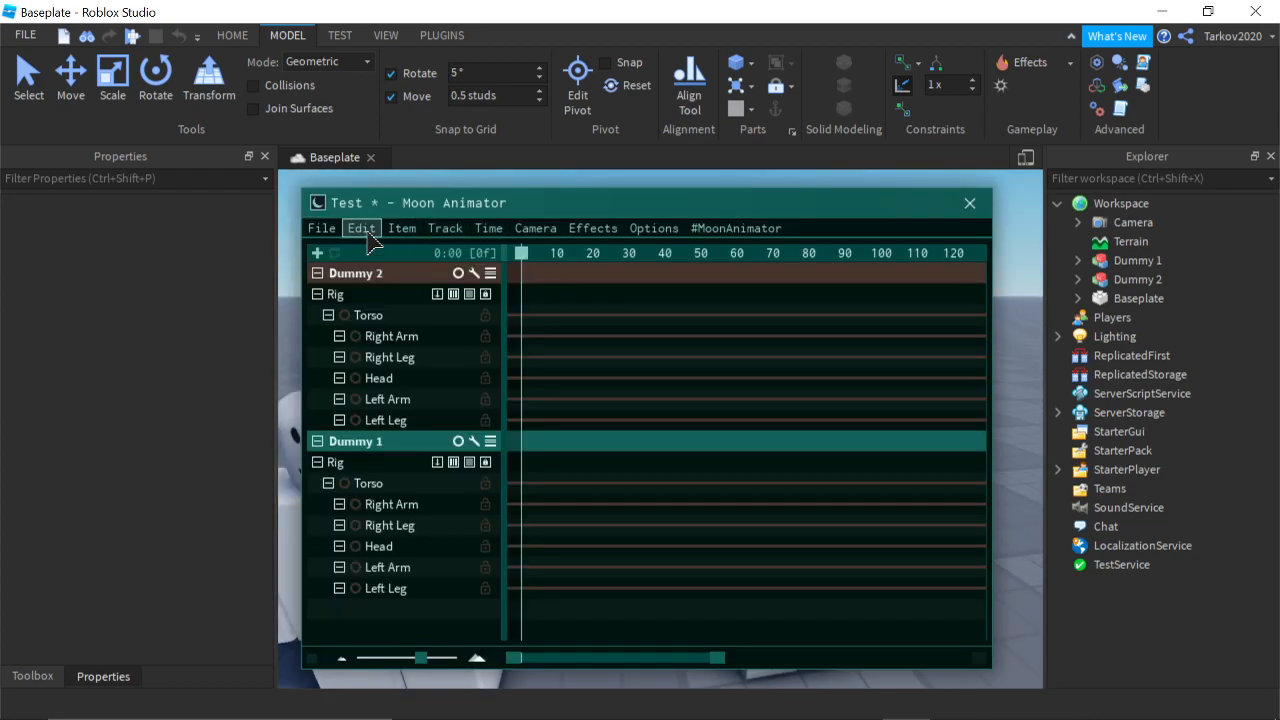
Step: Add a keyframe at frame 0 on Dummy 2's Torso track
{"action": "left_click", "coordinate": [368, 234]}
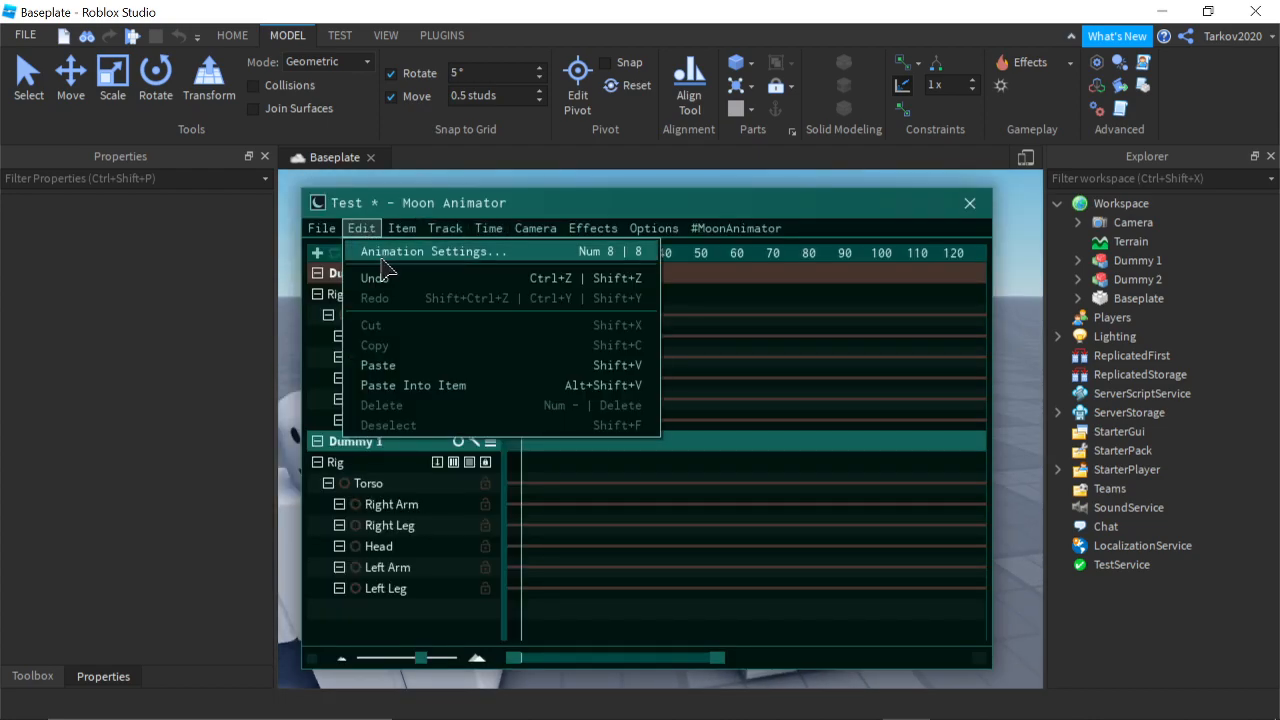
{"action": "left_click", "coordinate": [380, 252]}
{"action": "left_click", "coordinate": [455, 318]}
{"action": "left_click", "coordinate": [423, 316]}
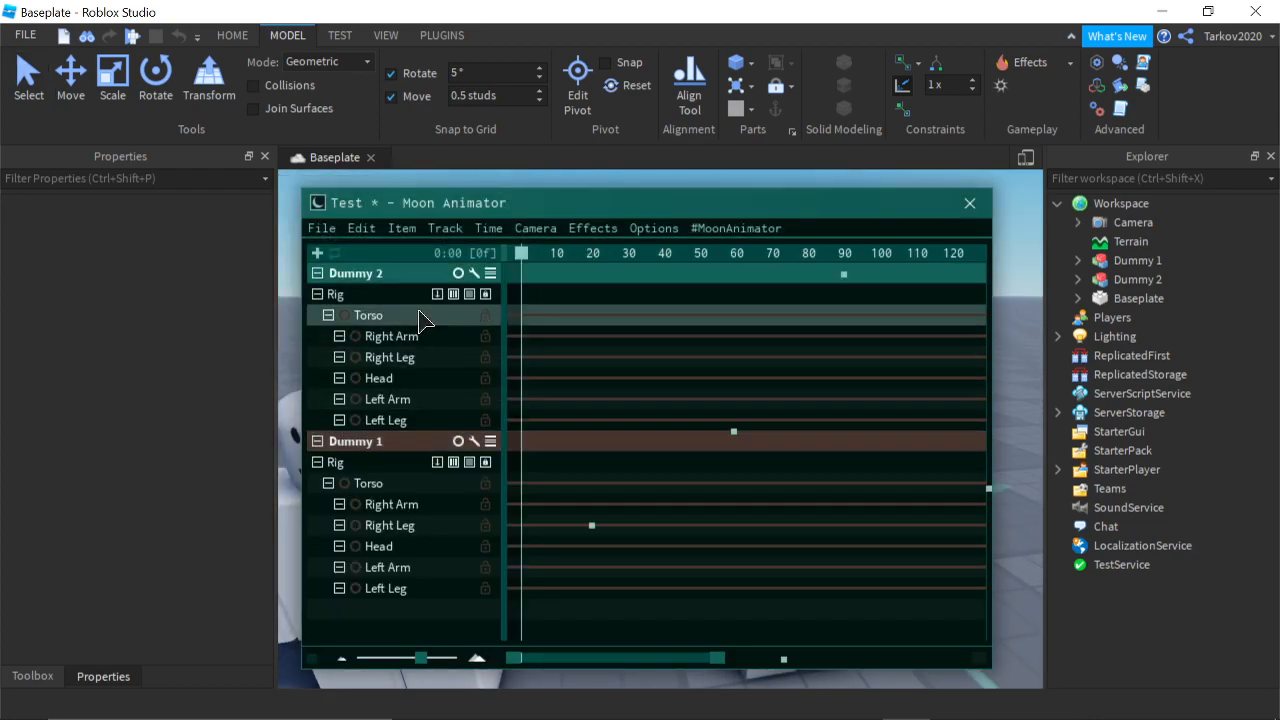
{"action": "left_click", "coordinate": [445, 228]}
{"action": "left_click", "coordinate": [459, 284]}
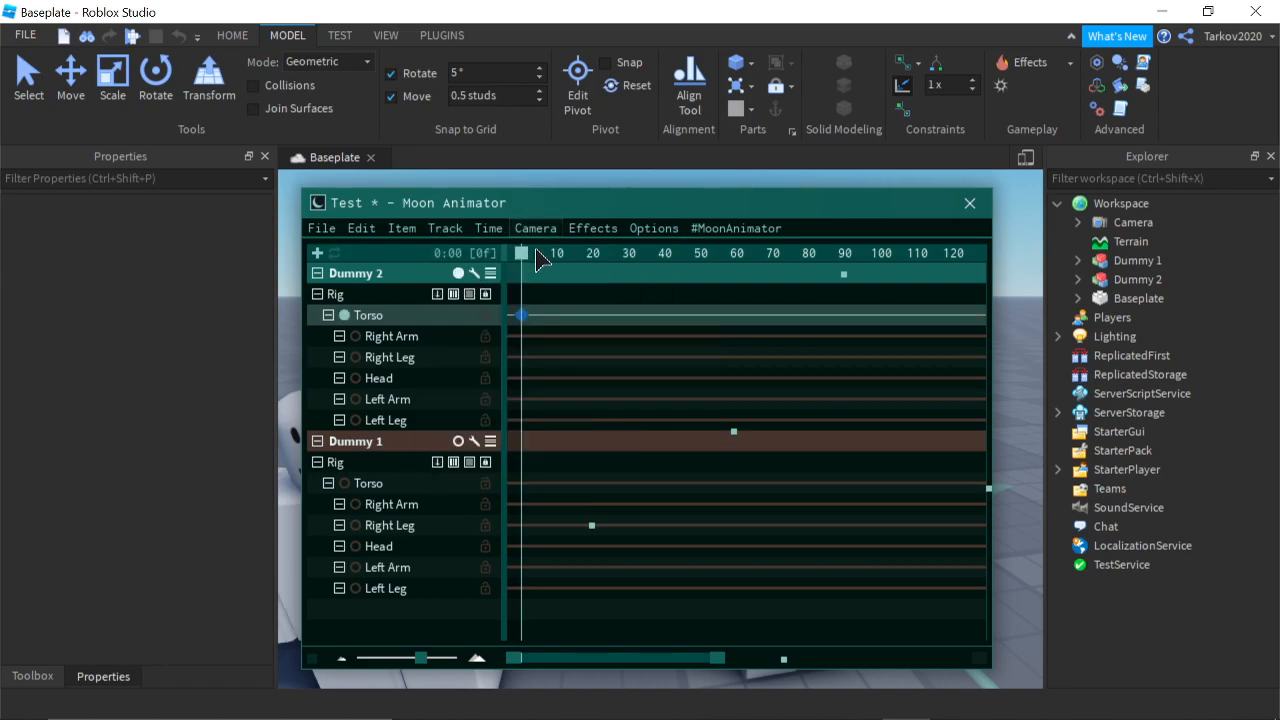
Step: Shrink the timeline window to the first few track rows and place it above the dummies
{"action": "left_click_drag", "start_coordinate": [583, 190], "coordinate": [584, 630]}
{"action": "left_click_drag", "start_coordinate": [688, 515], "coordinate": [689, 207]}
{"action": "right_click_drag", "start_coordinate": [600, 410], "coordinate": [625, 440]}
Step: Move Dummy 2's torso sideways along the ground at frame 11 and play back the movement
{"action": "key", "text": "Right"}
{"action": "key", "text": "Right"}
{"action": "key", "text": "Right"}
{"action": "key", "text": "Right"}
{"action": "key", "text": "Right"}
{"action": "key", "text": "Right"}
{"action": "key", "text": "Right"}
{"action": "key", "text": "Right"}
{"action": "key", "text": "Right"}
{"action": "key", "text": "Right"}
{"action": "key", "text": "Right"}
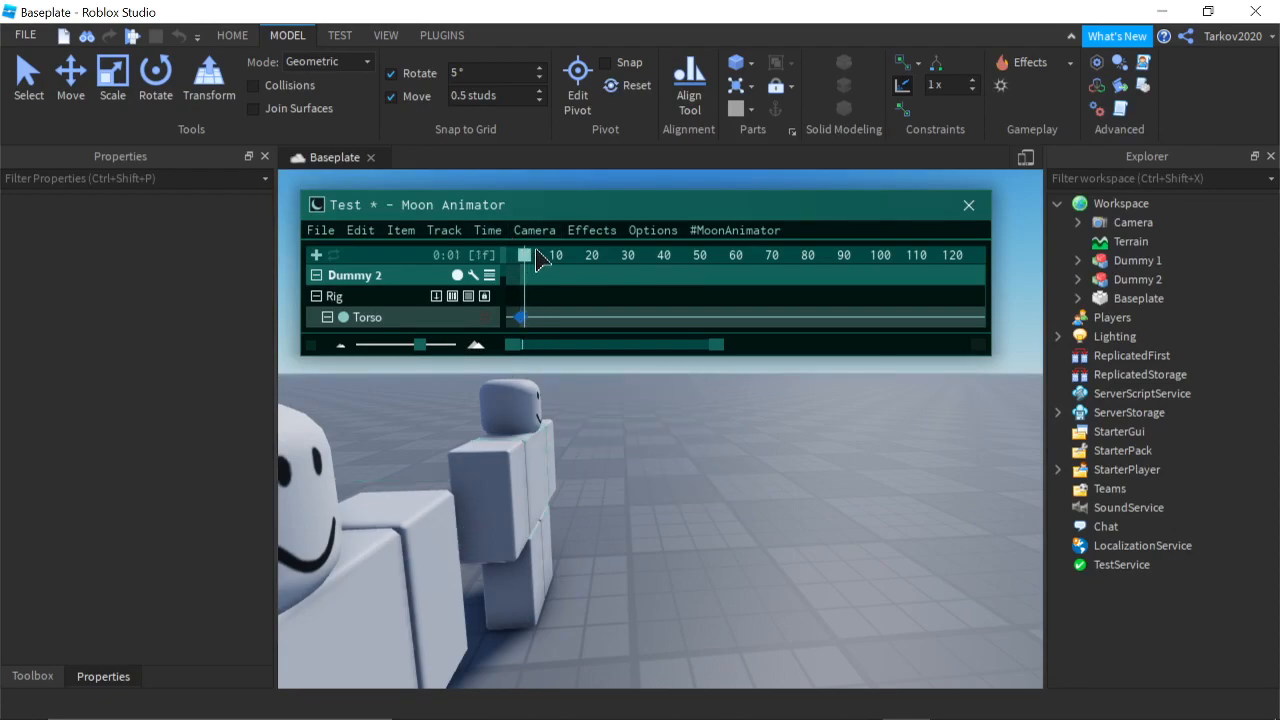
{"action": "left_click", "coordinate": [812, 453]}
{"action": "left_click", "coordinate": [552, 470]}
{"action": "left_click_drag", "start_coordinate": [600, 510], "coordinate": [760, 490]}
{"action": "key", "text": "space"}
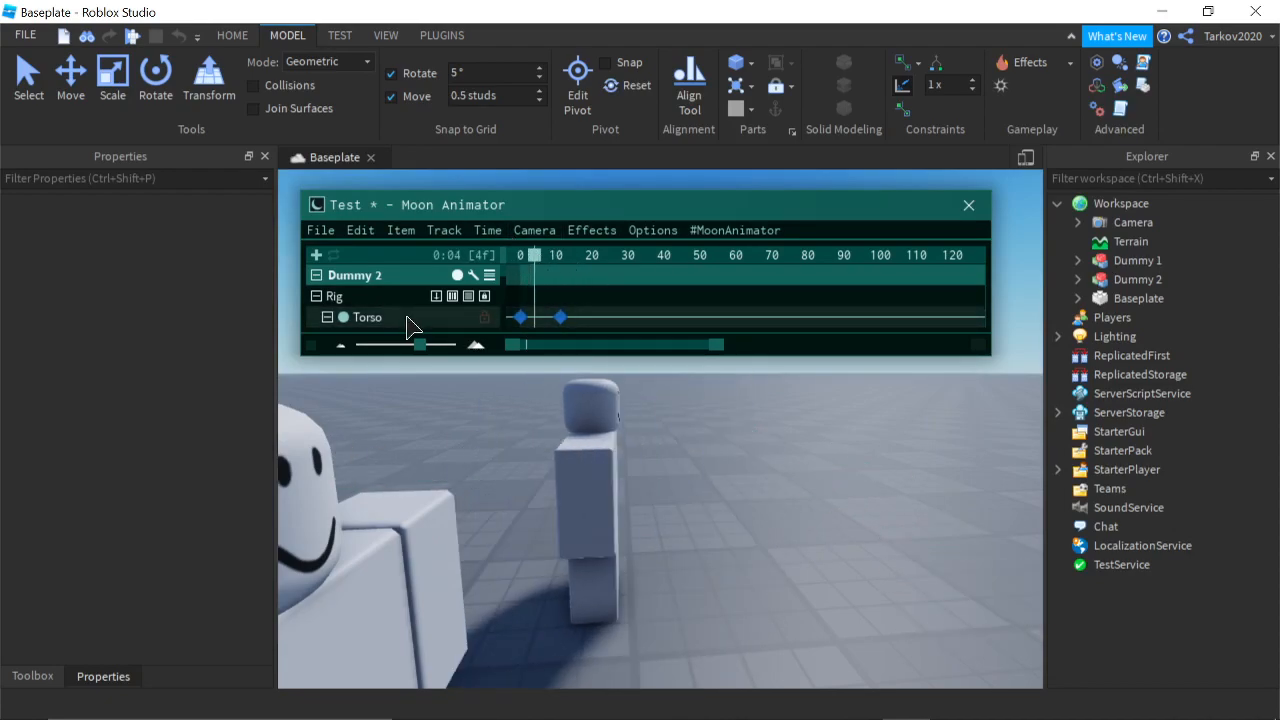
Step: Move Dummy 2's second Torso keyframe to frame 30 and play back the linear movement
{"action": "left_click_drag", "start_coordinate": [560, 317], "coordinate": [627, 327]}
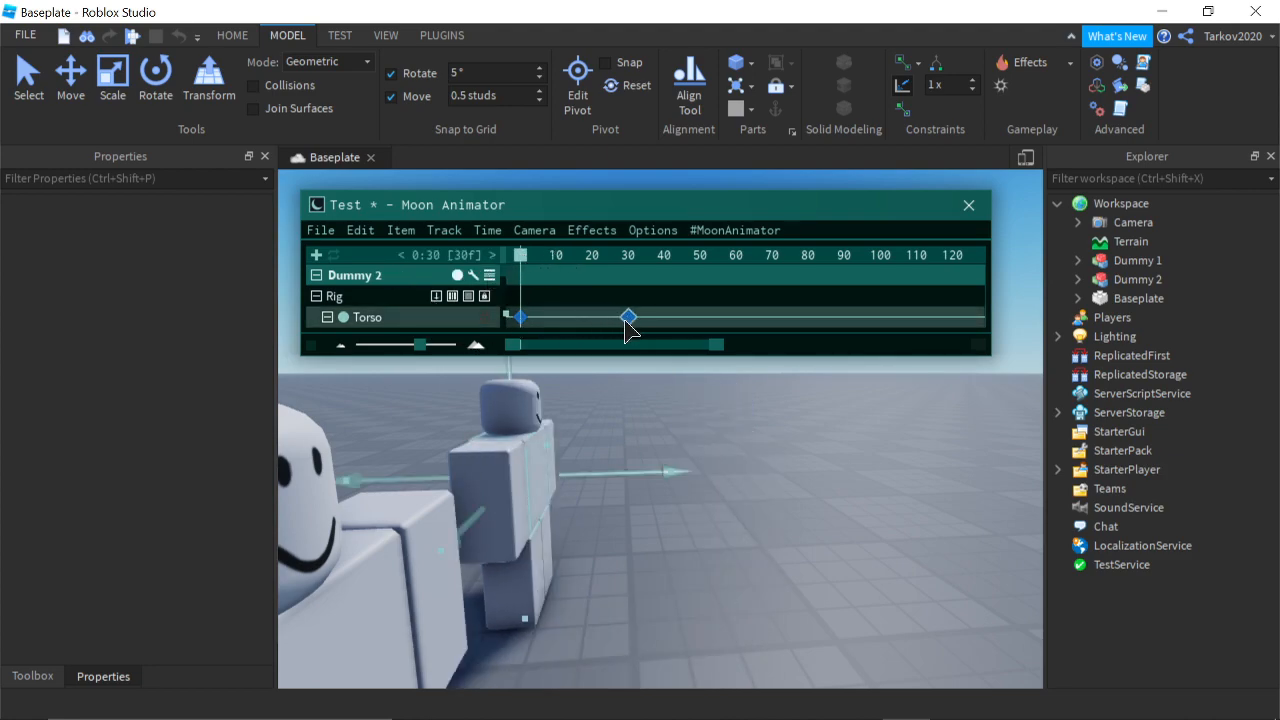
{"action": "left_click", "coordinate": [720, 477]}
{"action": "key", "text": "space"}
{"action": "right_click_drag", "start_coordinate": [705, 480], "coordinate": [705, 480]}
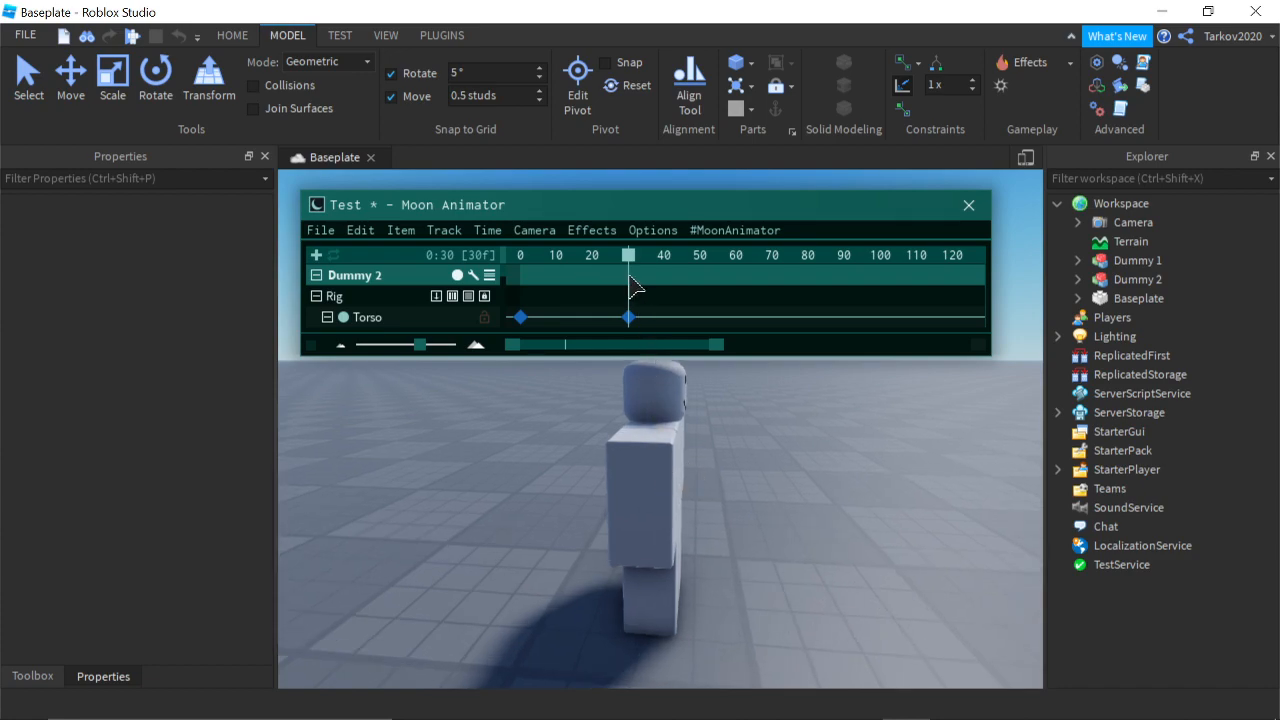
{"action": "scroll", "coordinate": [600, 480], "scroll_direction": "up", "scroll_amount": 3}
{"action": "left_click", "coordinate": [586, 491]}
{"action": "left_click", "coordinate": [676, 411]}
{"action": "key", "text": "space"}
{"action": "right_click_drag", "start_coordinate": [677, 420], "coordinate": [667, 410]}
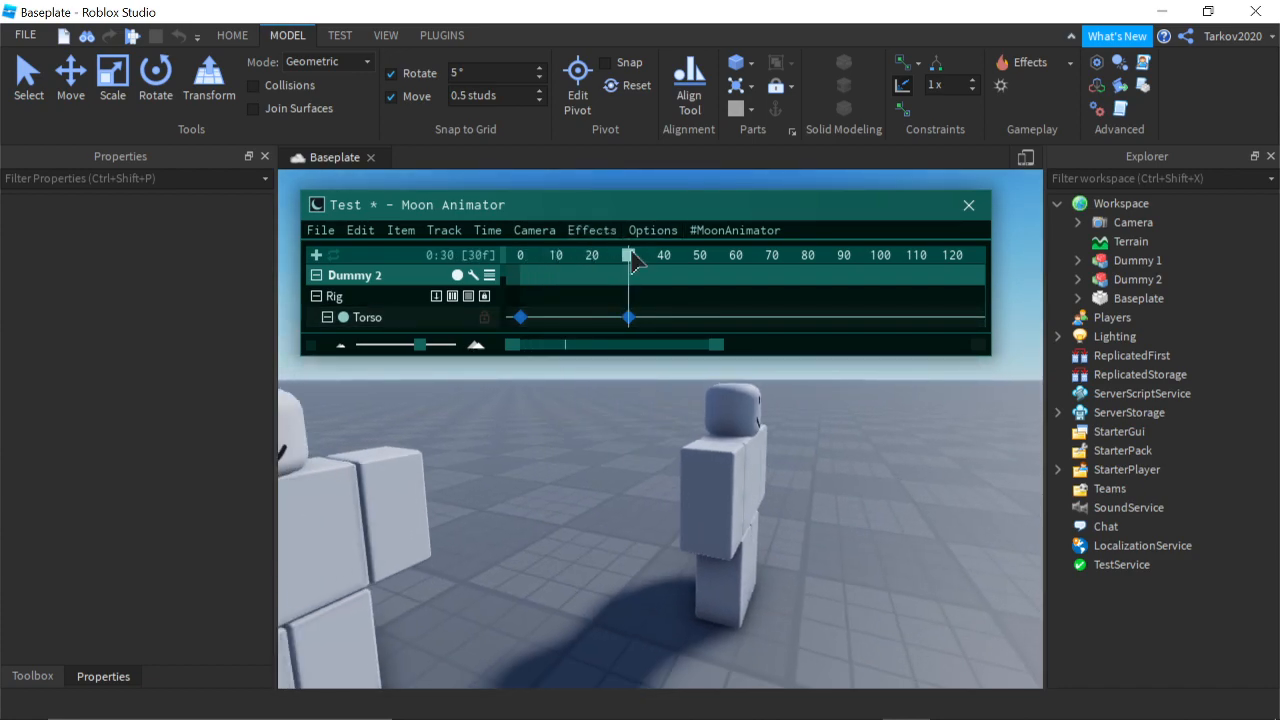
Step: Set the ease type of Dummy 2's Torso keyframe at frame 0 to Back
{"action": "left_click", "coordinate": [520, 317]}
{"action": "left_click", "coordinate": [444, 230]}
{"action": "left_click", "coordinate": [480, 300]}
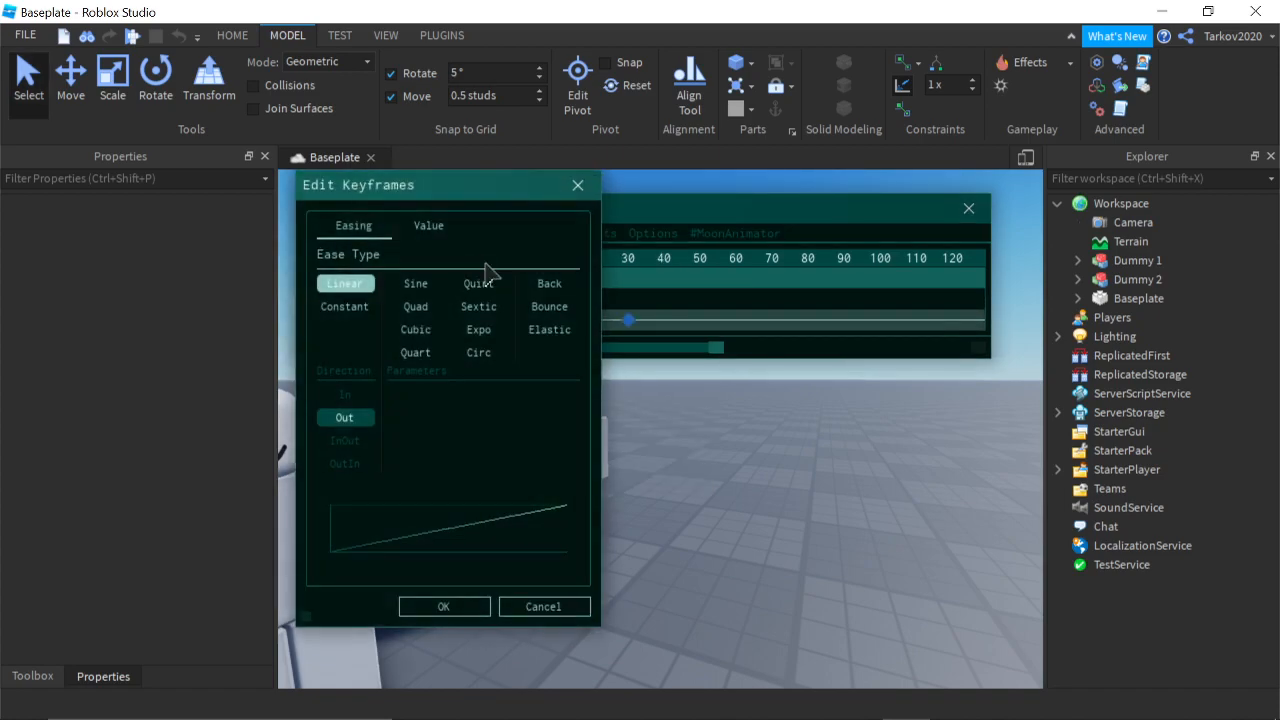
{"action": "left_click", "coordinate": [550, 283]}
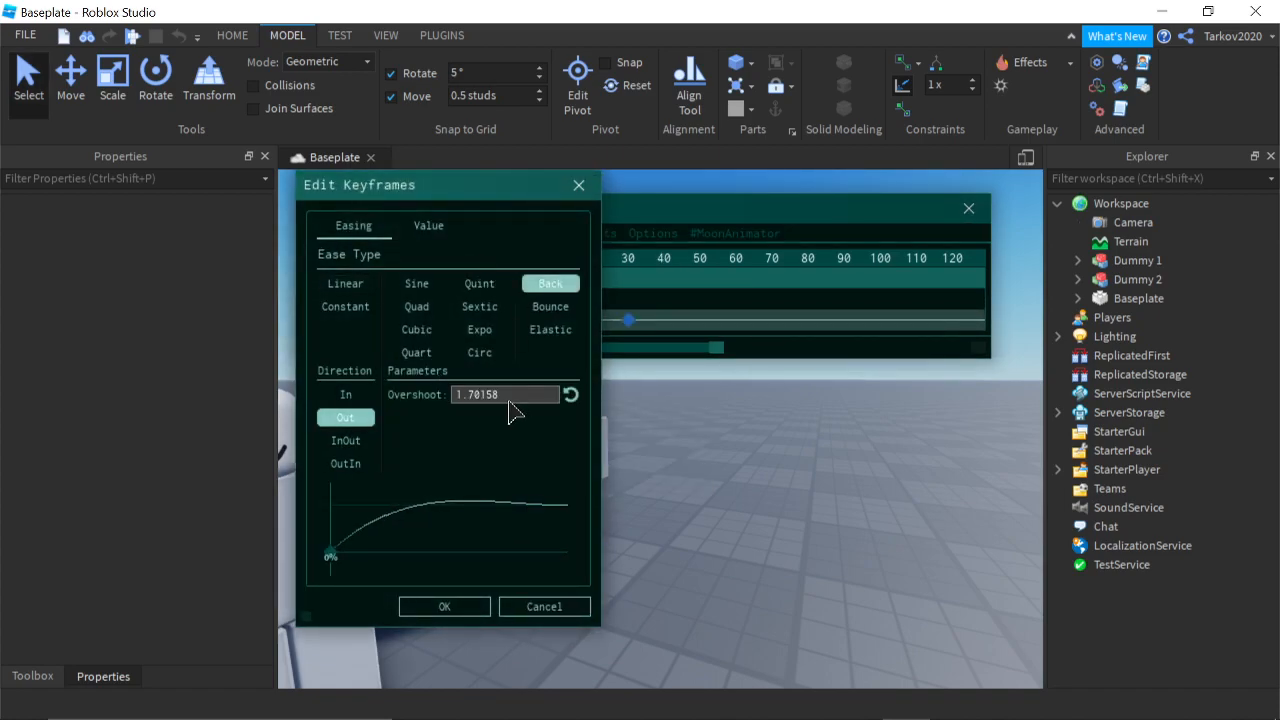
{"action": "left_click", "coordinate": [443, 607]}
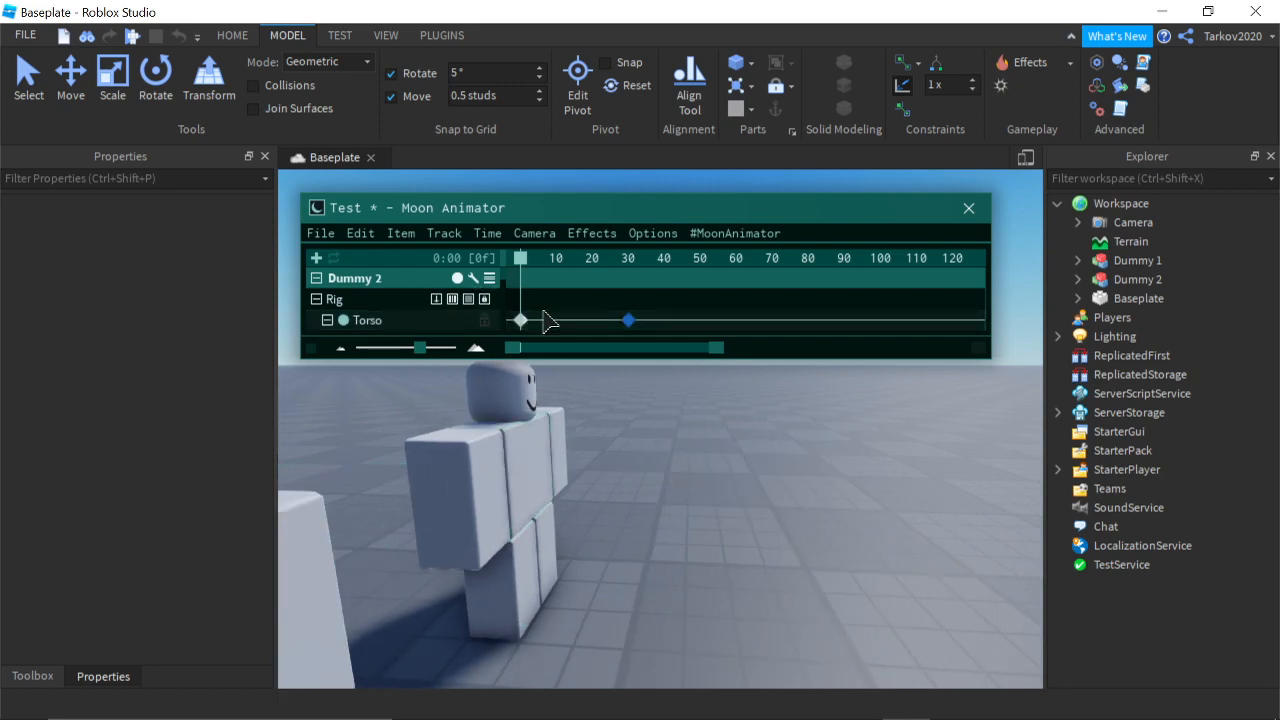
Step: Play back Dummy 2's Torso animation repeatedly from frame 0 to review the Back easing
{"action": "key", "text": "space"}
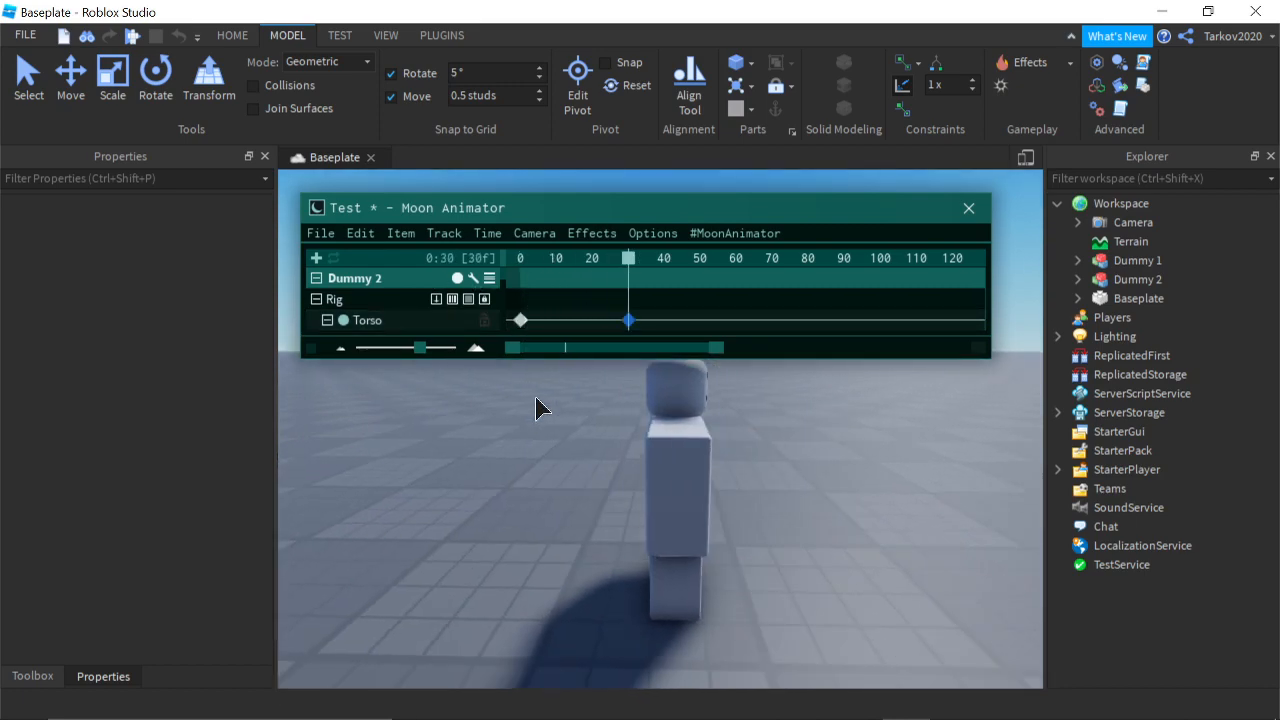
{"action": "left_click_drag", "start_coordinate": [629, 261], "coordinate": [520, 260]}
{"action": "right_click_drag", "start_coordinate": [681, 452], "coordinate": [681, 460]}
{"action": "left_click_drag", "start_coordinate": [520, 258], "coordinate": [434, 329]}
{"action": "right_click_drag", "start_coordinate": [616, 443], "coordinate": [616, 443]}
{"action": "key", "text": "space"}
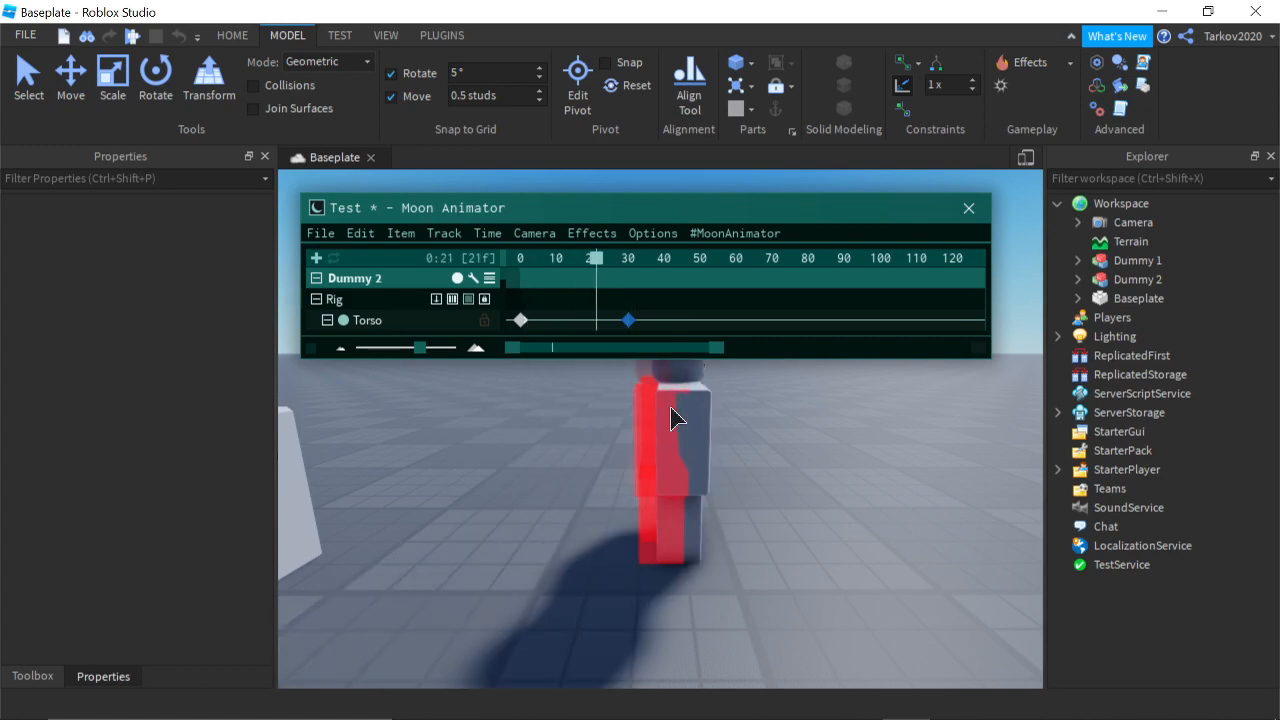
{"action": "key", "text": "space"}
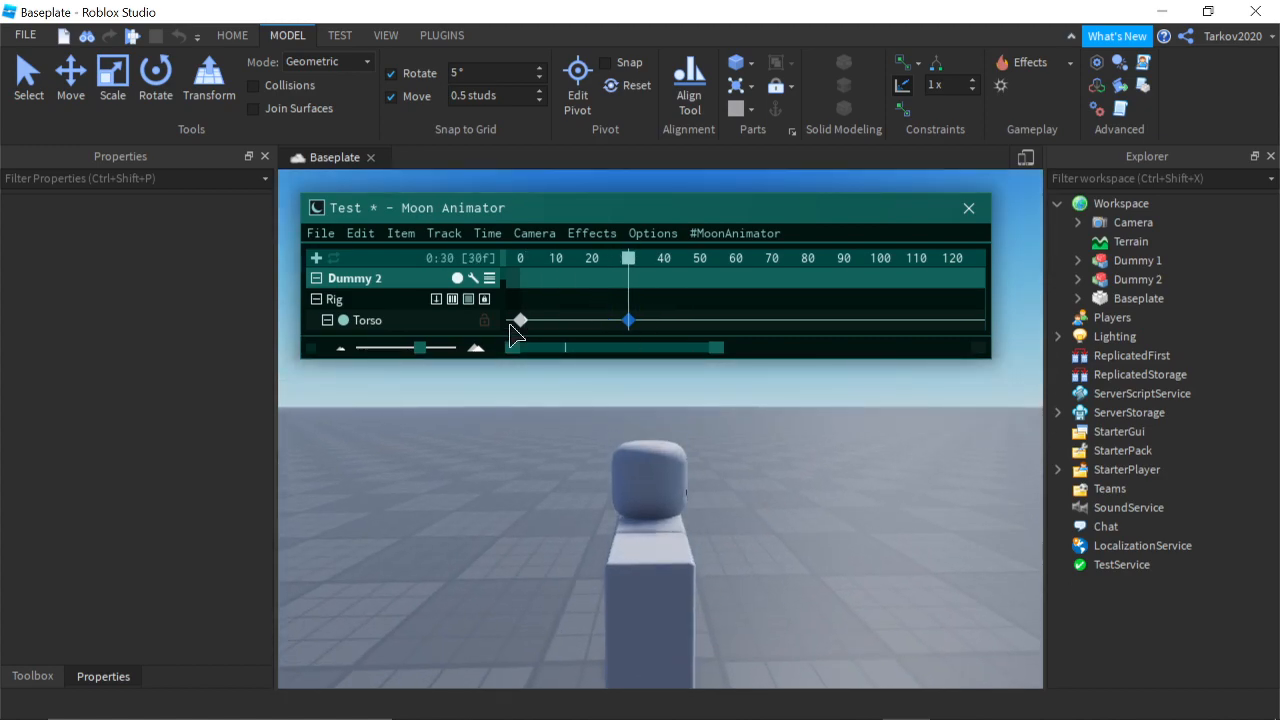
Step: Set the Back overshoot of Dummy 2's Torso keyframe at frame 0 to 1.3 and play back the movement
{"action": "left_click", "coordinate": [444, 233]}
{"action": "left_click", "coordinate": [449, 337]}
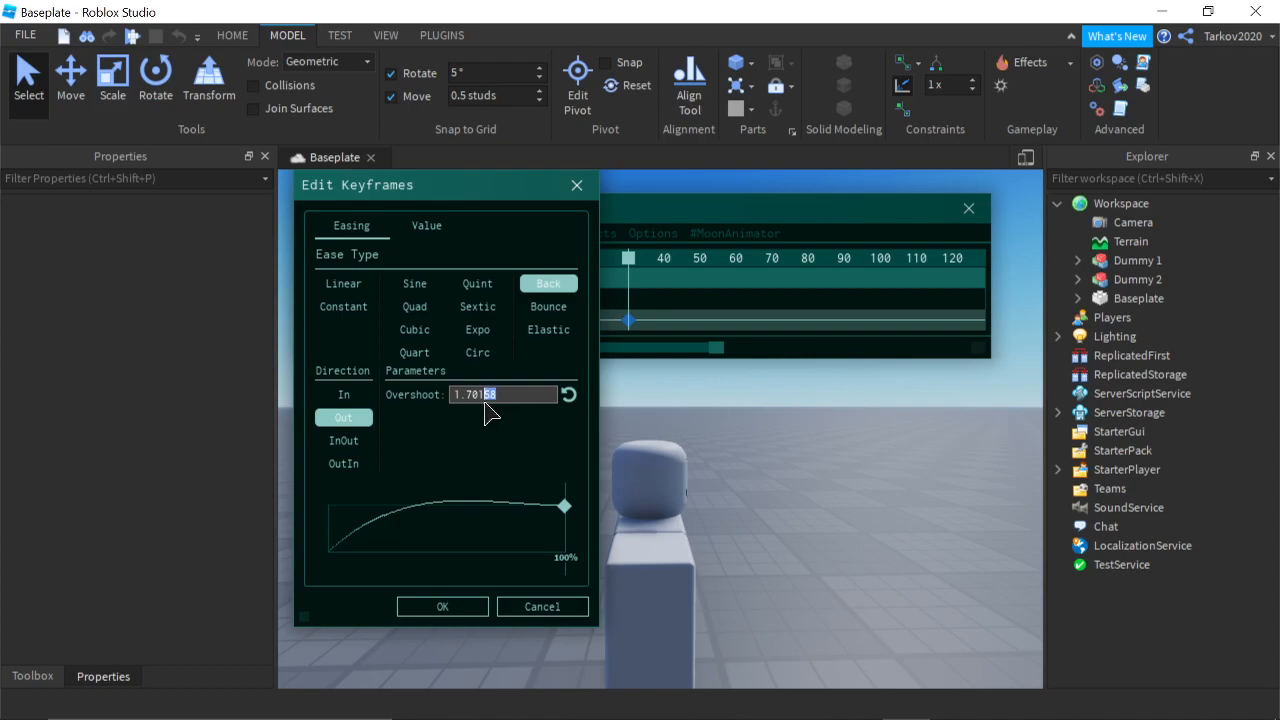
{"action": "left_click", "coordinate": [442, 606]}
{"action": "key", "text": "space"}
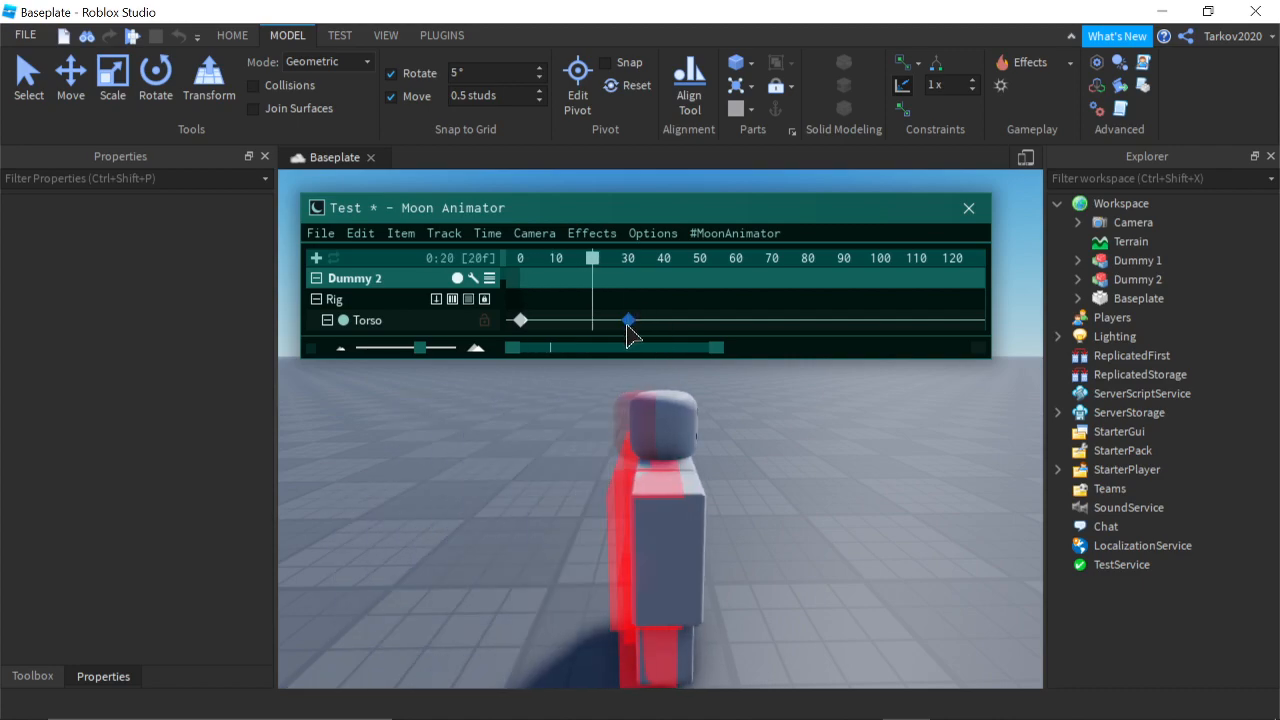
{"action": "left_click", "coordinate": [627, 322]}
{"action": "left_click", "coordinate": [444, 233]}
{"action": "left_click", "coordinate": [490, 257]}
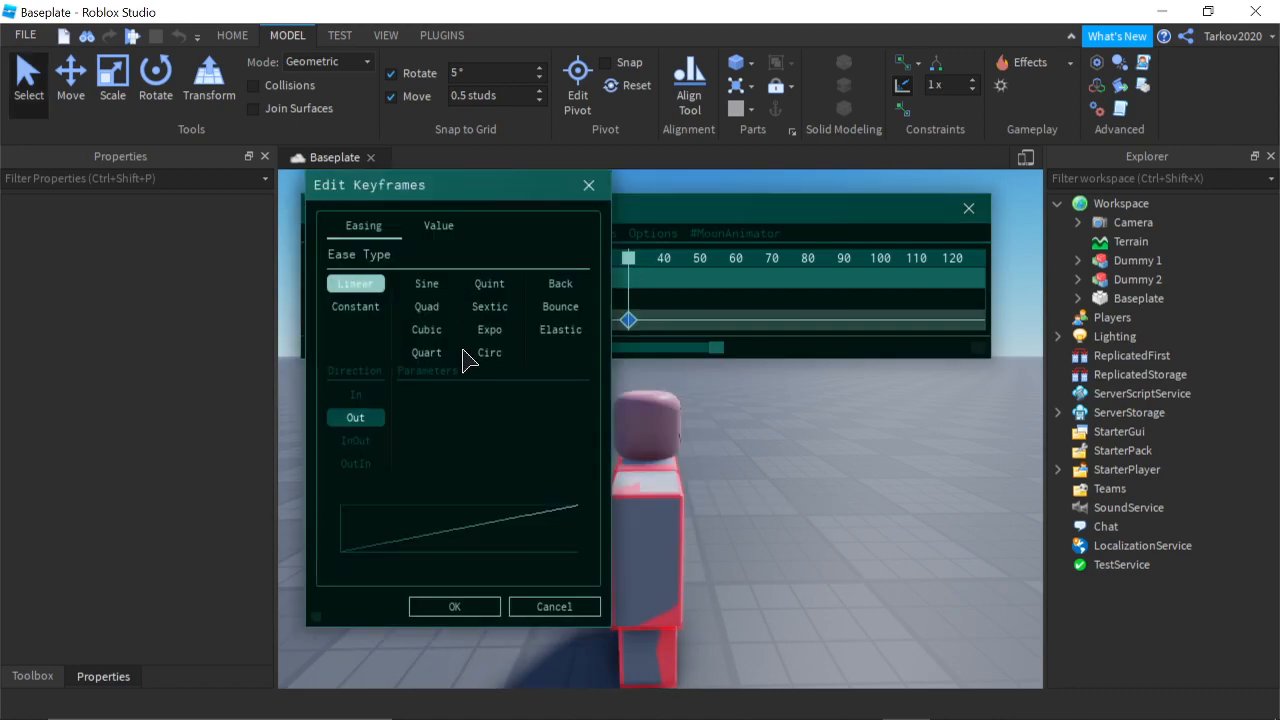
{"action": "left_click", "coordinate": [554, 606]}
Step: Set the Back overshoot of Dummy 2's Torso keyframe at frame 0 to 1
{"action": "left_click", "coordinate": [452, 252]}
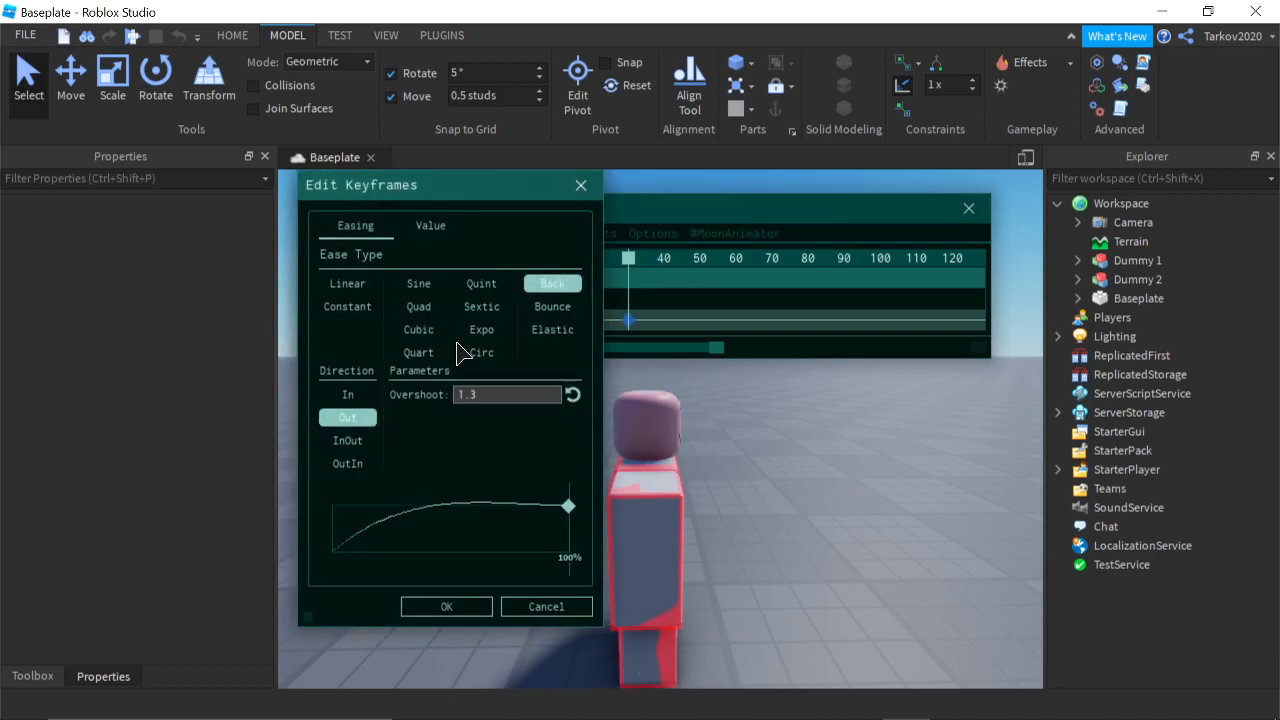
{"action": "left_click", "coordinate": [467, 610]}
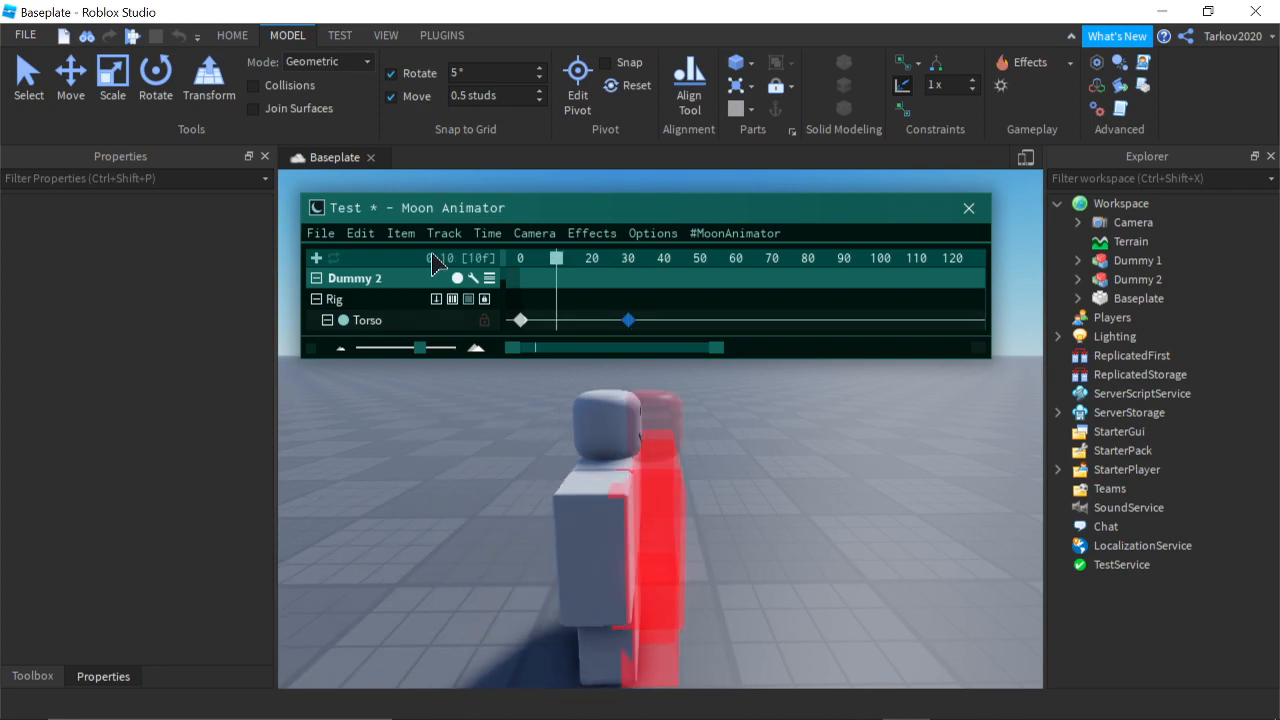
Step: Reduce the Back overshoot of Dummy 2's Torso keyframe at frame 0 to 0.5
{"action": "left_click", "coordinate": [516, 316]}
{"action": "left_click", "coordinate": [444, 233]}
{"action": "left_click", "coordinate": [452, 257]}
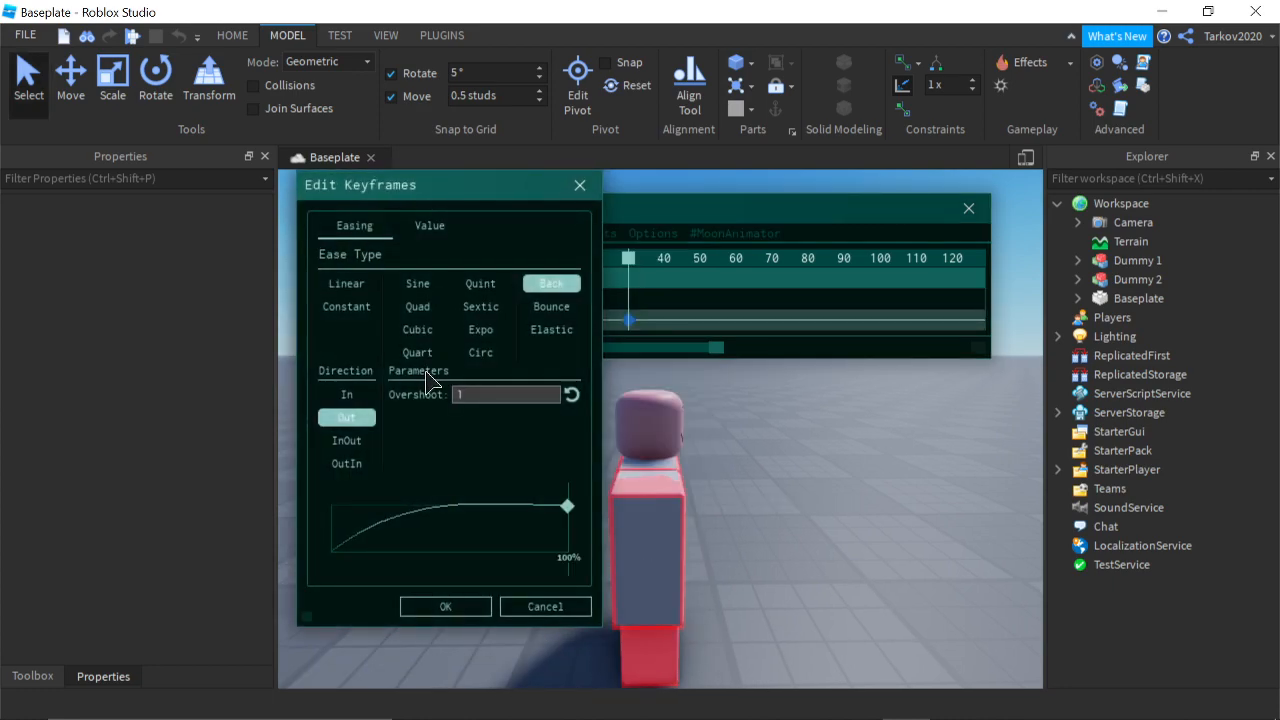
{"action": "key", "text": "BackSpace"}
{"action": "type", "text": "0.5"}
{"action": "left_click", "coordinate": [445, 606]}
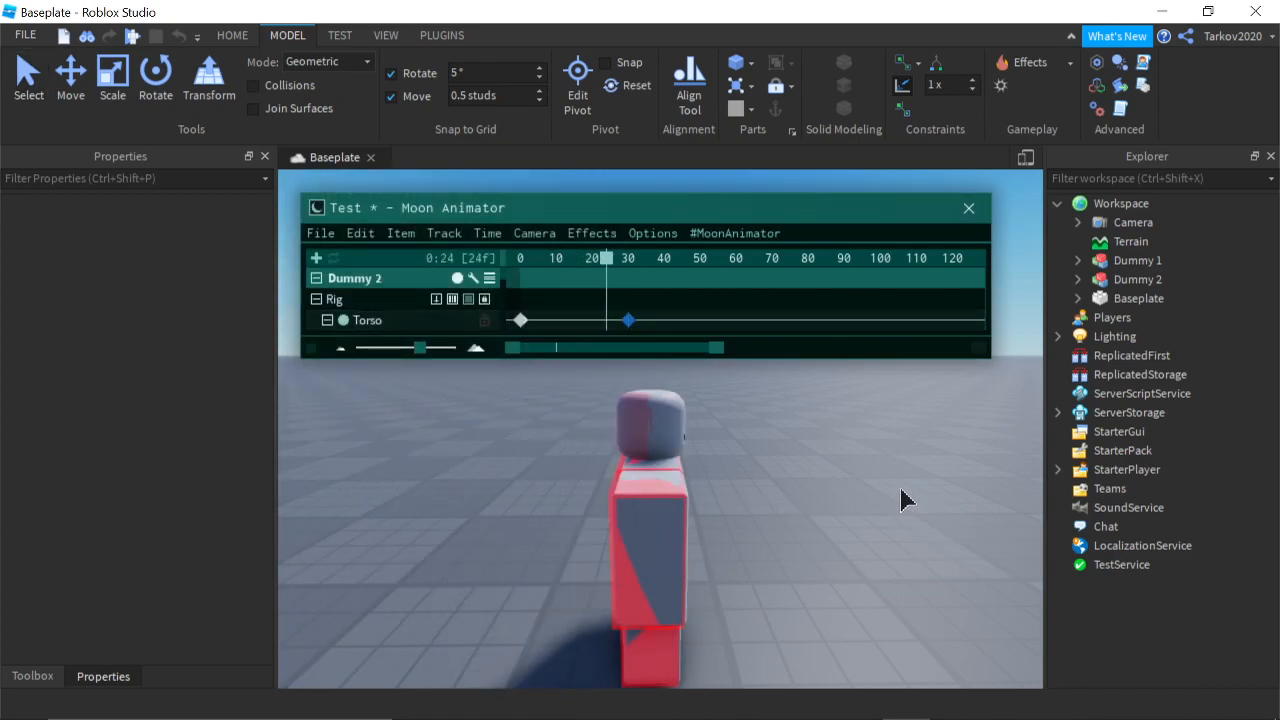
Step: Play back Dummy 2's torso movement and examine how it settles at frame 30 from close and distant views
{"action": "scroll", "coordinate": [831, 477], "scroll_direction": "up", "scroll_amount": 4}
{"action": "right_click_drag", "start_coordinate": [831, 477], "coordinate": [831, 477]}
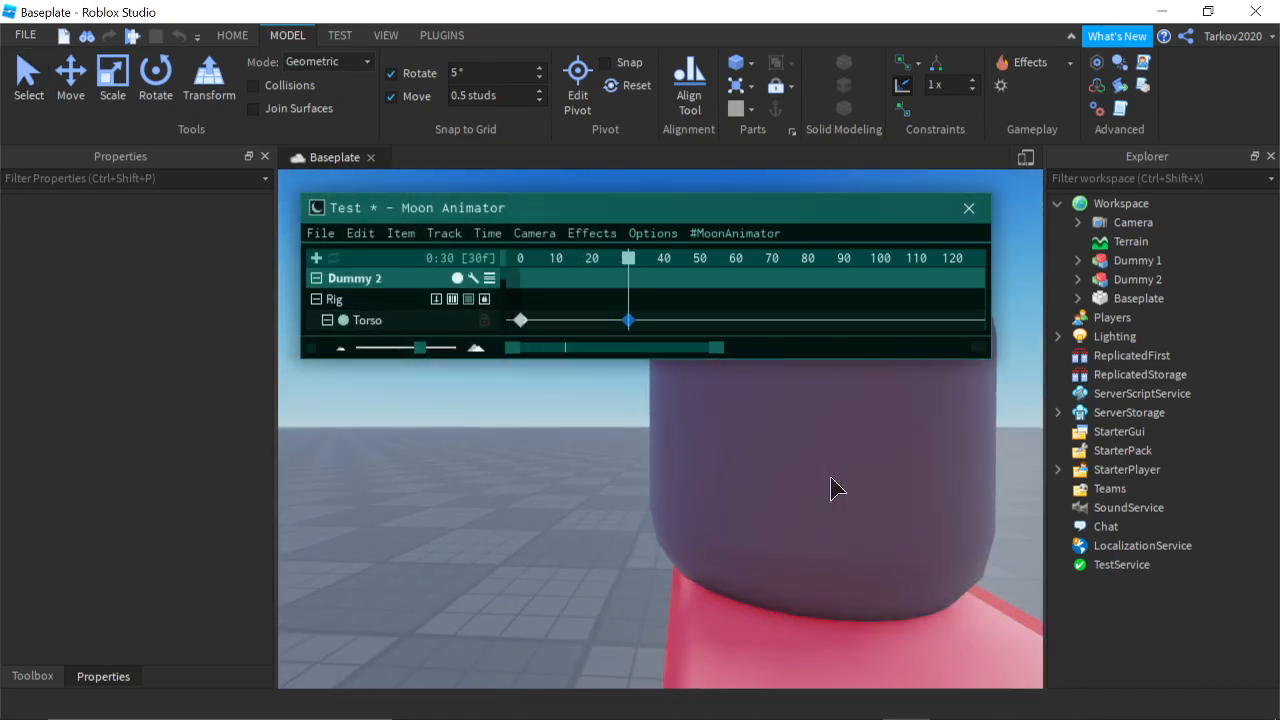
{"action": "key", "text": "space"}
{"action": "scroll", "coordinate": [831, 487], "scroll_direction": "down", "scroll_amount": 5}
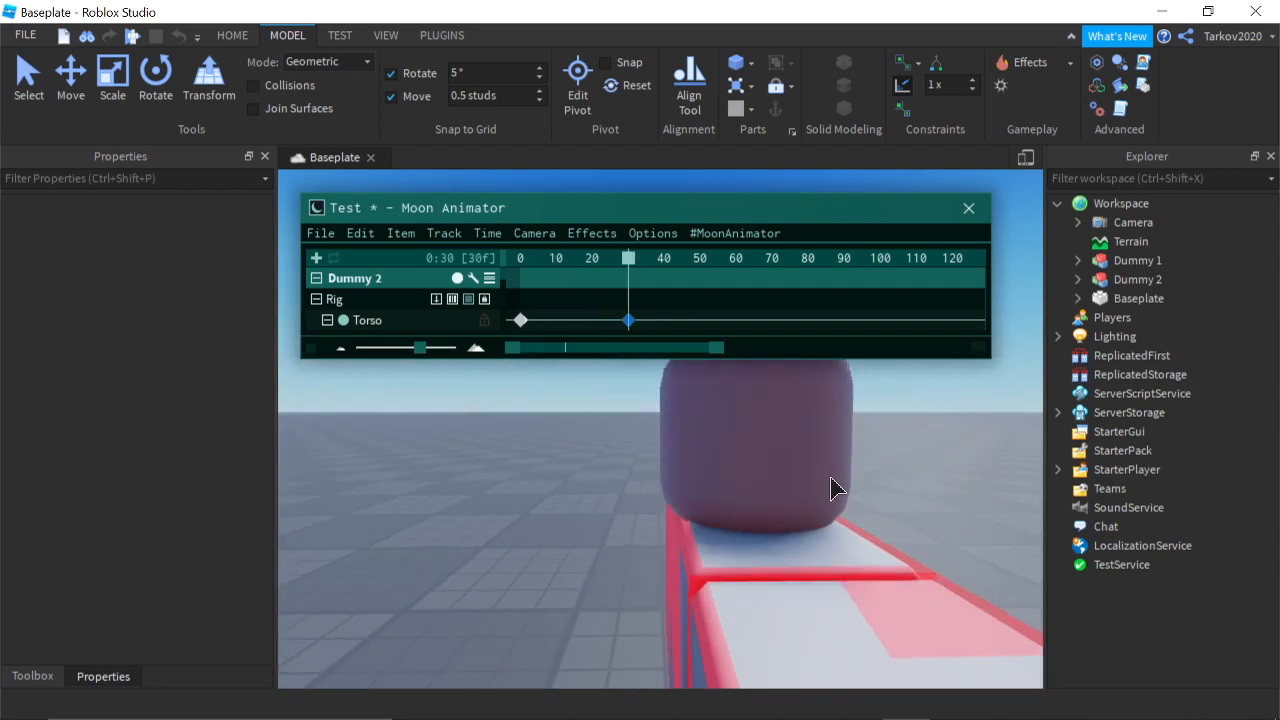
{"action": "scroll", "coordinate": [831, 480], "scroll_direction": "down", "scroll_amount": 3}
{"action": "left_click", "coordinate": [823, 481]}
{"action": "scroll", "coordinate": [824, 480], "scroll_direction": "up", "scroll_amount": 5}
{"action": "right_click_drag", "start_coordinate": [824, 480], "coordinate": [822, 467]}
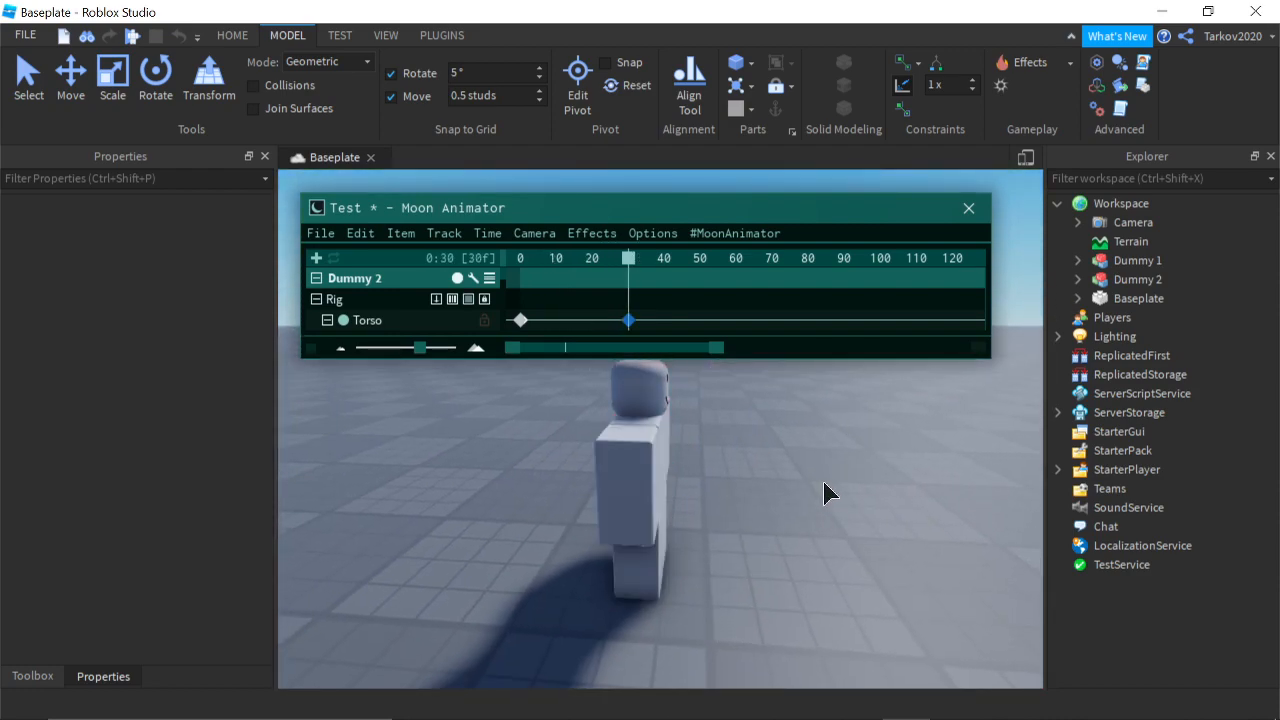
{"action": "scroll", "coordinate": [828, 463], "scroll_direction": "down", "scroll_amount": 4}
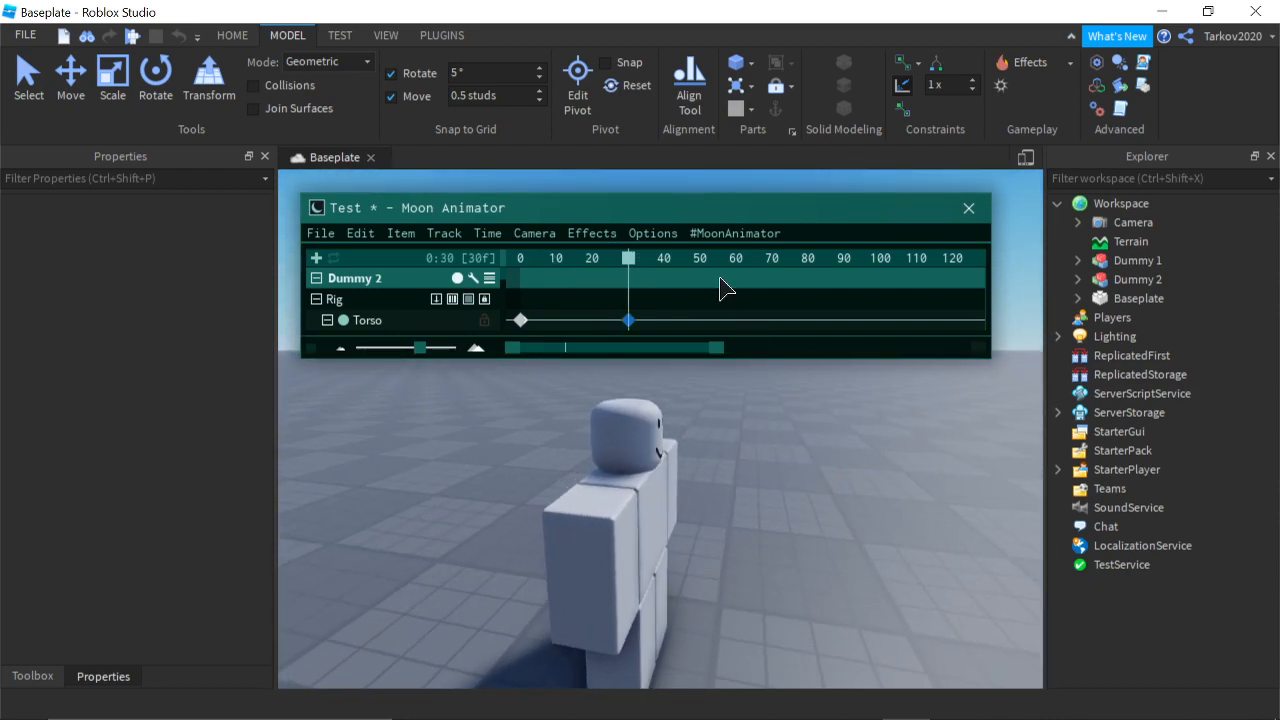
Step: Return to frame 0 and set the Back easing direction of Dummy 2's Torso keyframe there to In
{"action": "left_click_drag", "start_coordinate": [628, 262], "coordinate": [438, 322]}
{"action": "scroll", "coordinate": [556, 387], "scroll_direction": "up", "scroll_amount": 2}
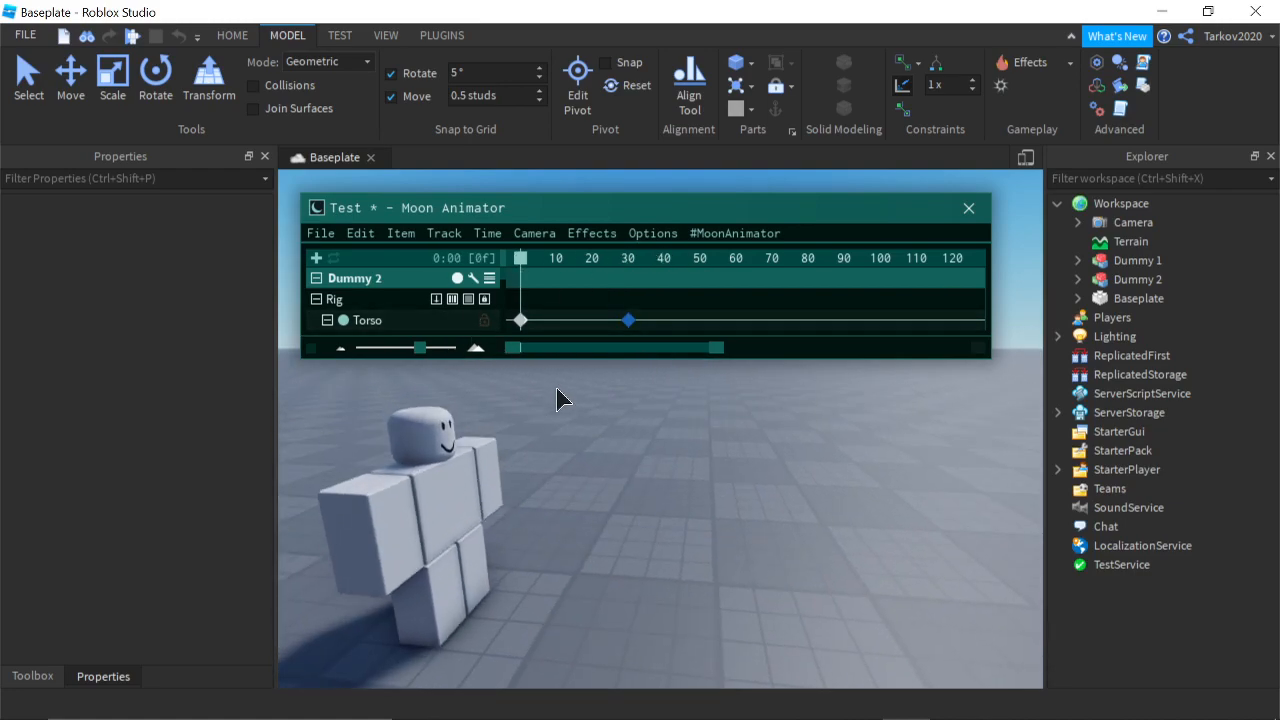
{"action": "left_click", "coordinate": [518, 321]}
{"action": "left_click", "coordinate": [444, 233]}
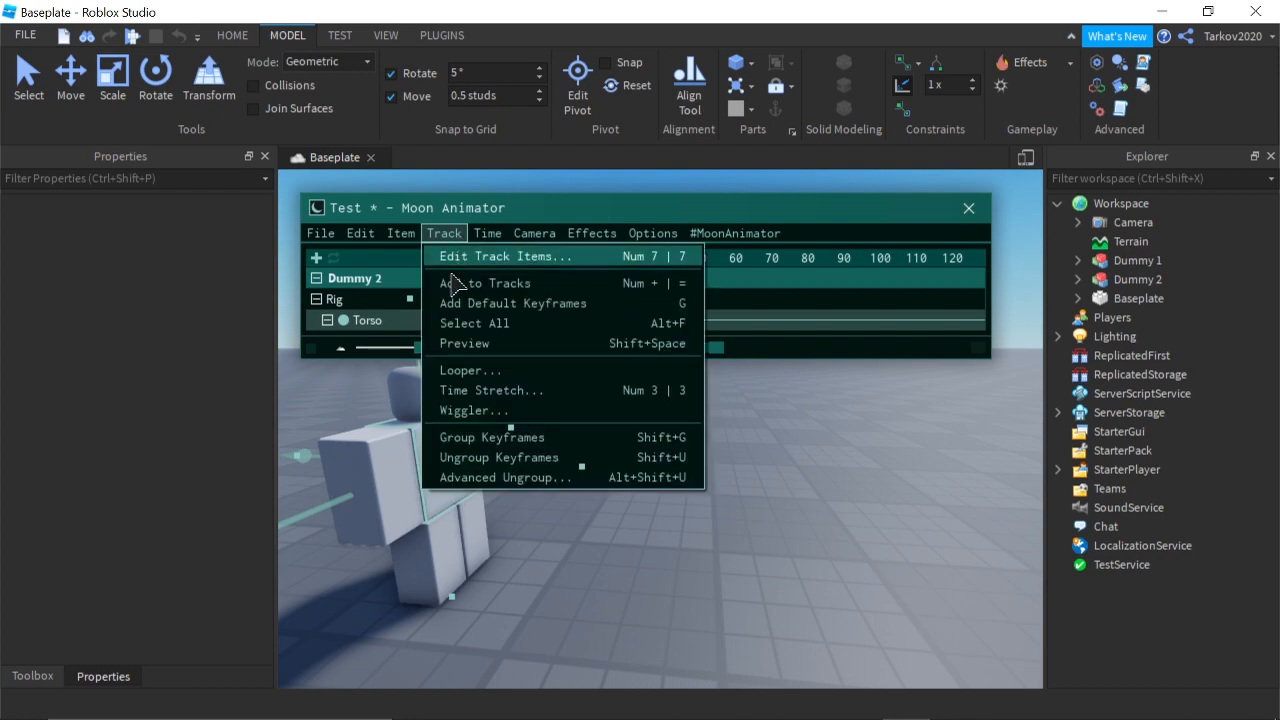
{"action": "left_click", "coordinate": [466, 262]}
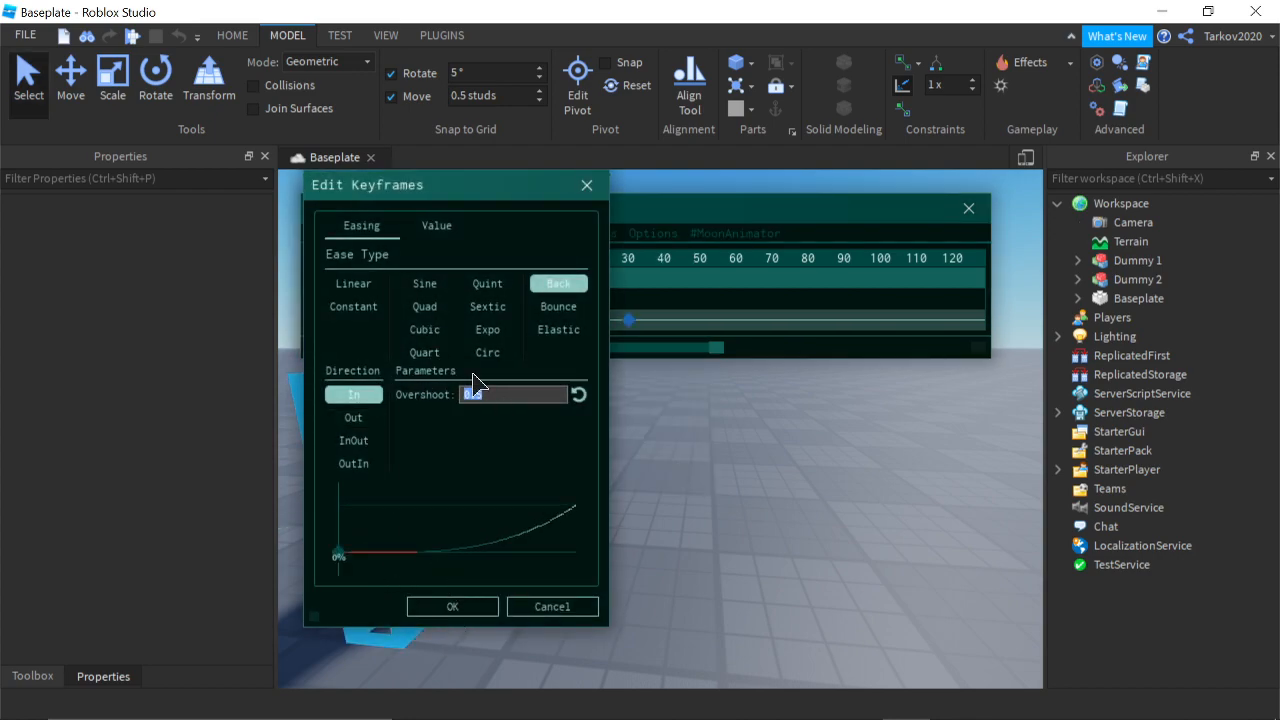
{"action": "left_click", "coordinate": [467, 606]}
Step: Play back Dummy 2's torso movement to review the Back easing with the In direction
{"action": "right_click_drag", "start_coordinate": [776, 494], "coordinate": [777, 496]}
{"action": "key", "text": "w"}
{"action": "key", "text": "space"}
{"action": "key", "text": "space"}
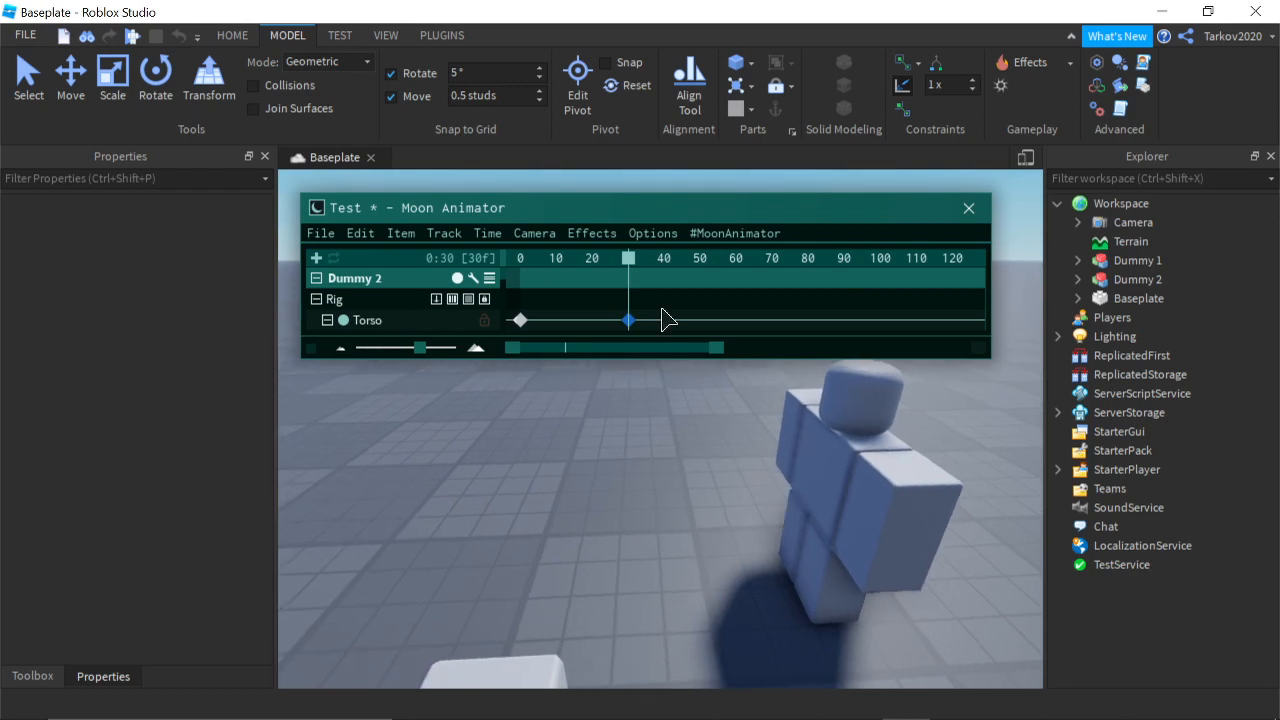
Step: Rotate Dummy 2's right arm up to horizontal at frame 0, switching the handles to local space
{"action": "left_click_drag", "start_coordinate": [626, 262], "coordinate": [520, 260]}
{"action": "right_click_drag", "start_coordinate": [667, 403], "coordinate": [667, 403]}
{"action": "left_click", "coordinate": [577, 498]}
{"action": "right_click_drag", "start_coordinate": [577, 498], "coordinate": [674, 529]}
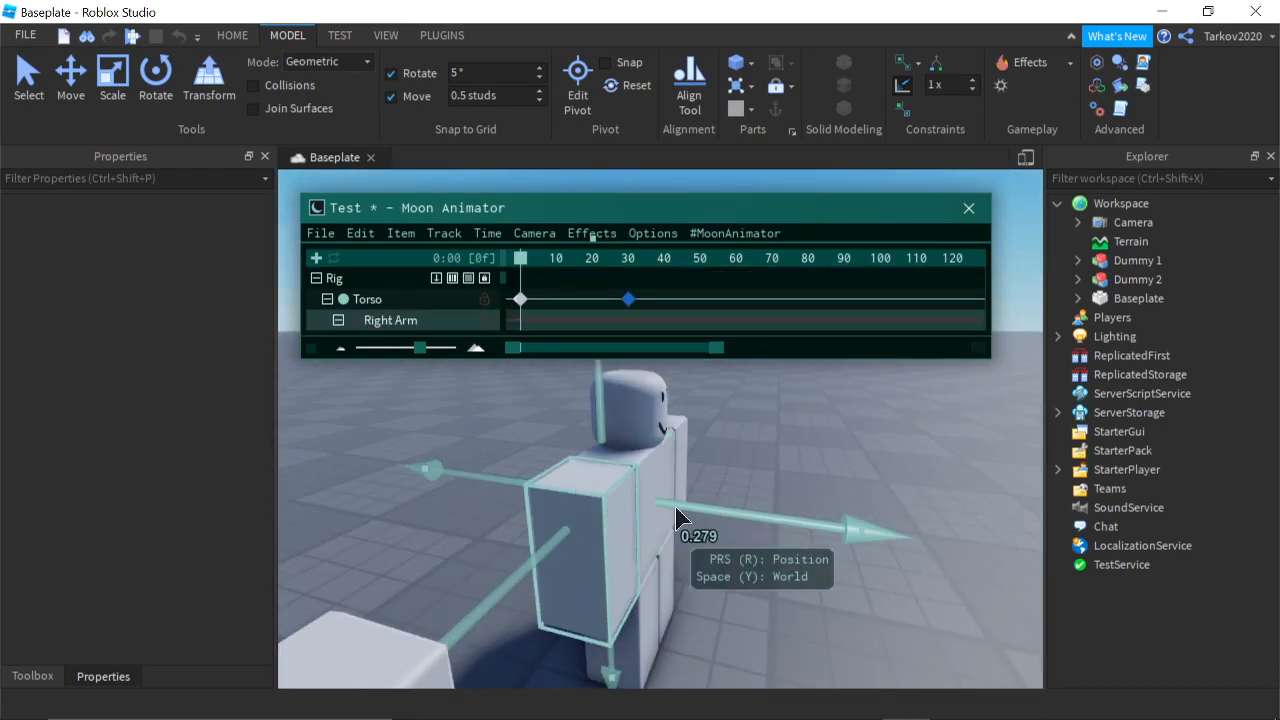
{"action": "key", "text": "r"}
{"action": "left_click_drag", "start_coordinate": [750, 508], "coordinate": [590, 413]}
{"action": "left_click_drag", "start_coordinate": [748, 512], "coordinate": [766, 588]}
{"action": "key", "text": "y"}
{"action": "key", "text": "e"}
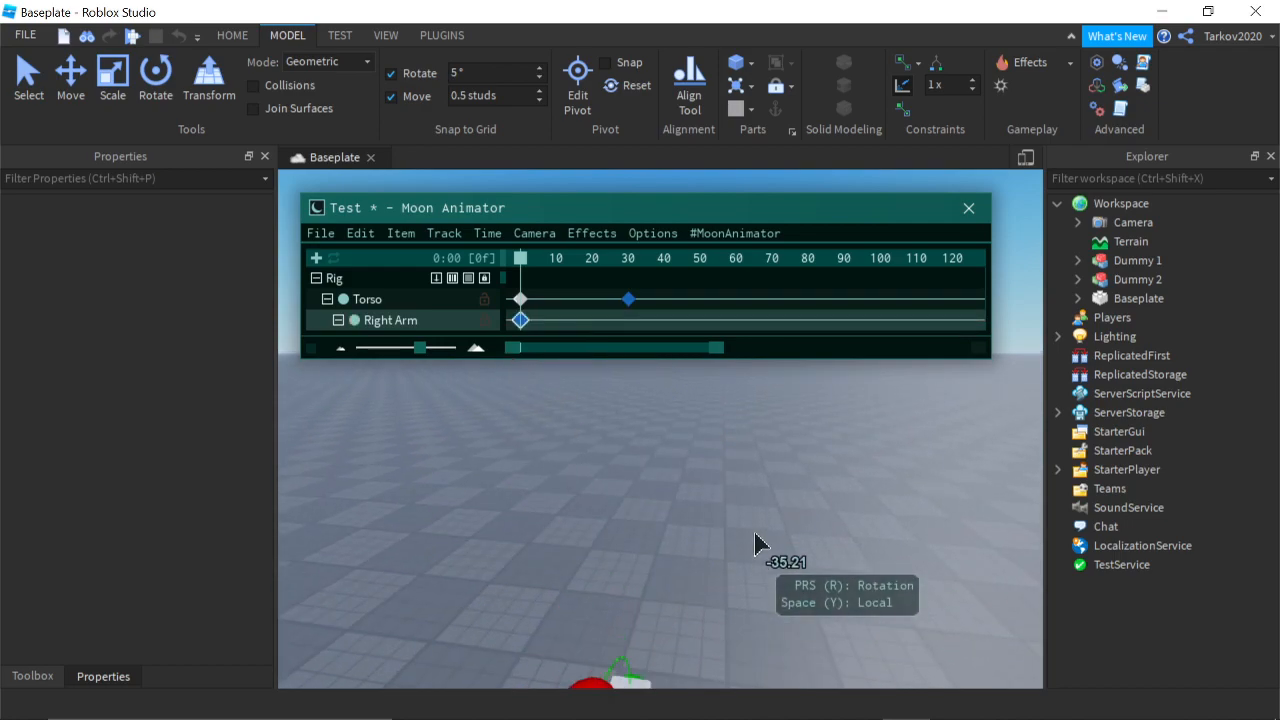
Step: Examine Dummy 2's raised right arm at frame 0 from different angles and deselect it
{"action": "key", "text": "q"}
{"action": "key", "text": "y"}
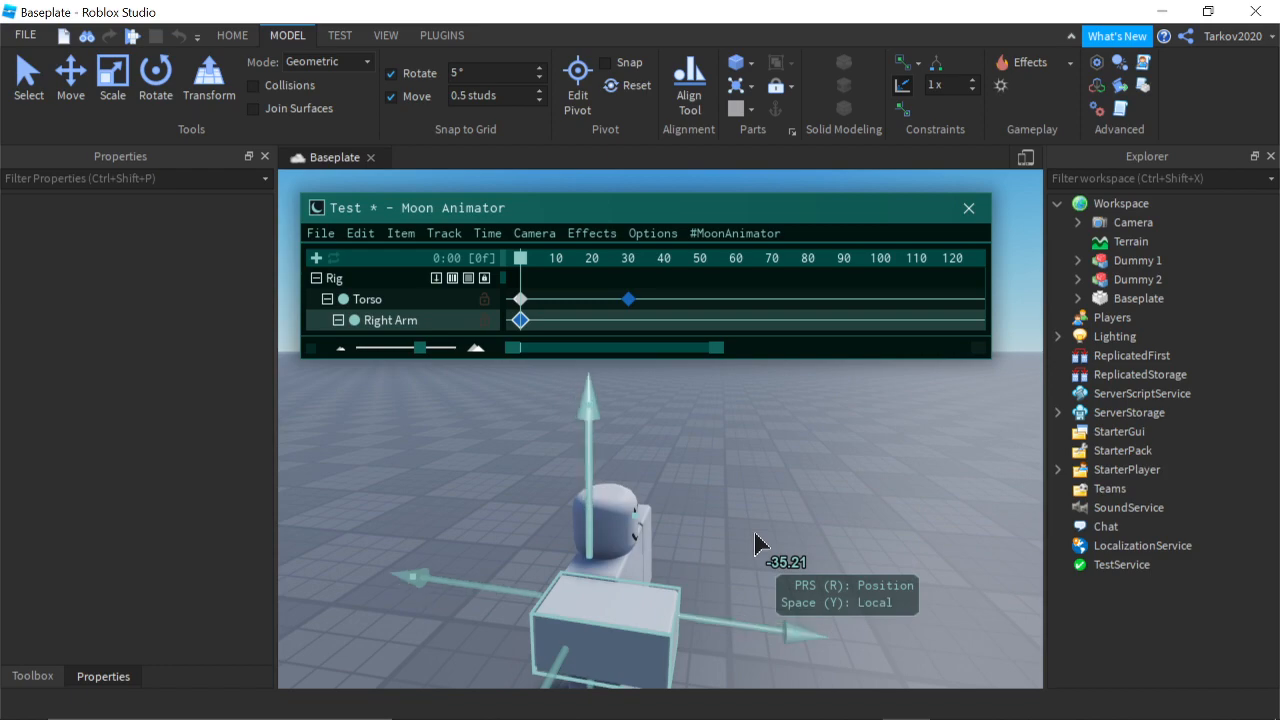
{"action": "key", "text": "e"}
{"action": "right_click_drag", "start_coordinate": [753, 533], "coordinate": [753, 533]}
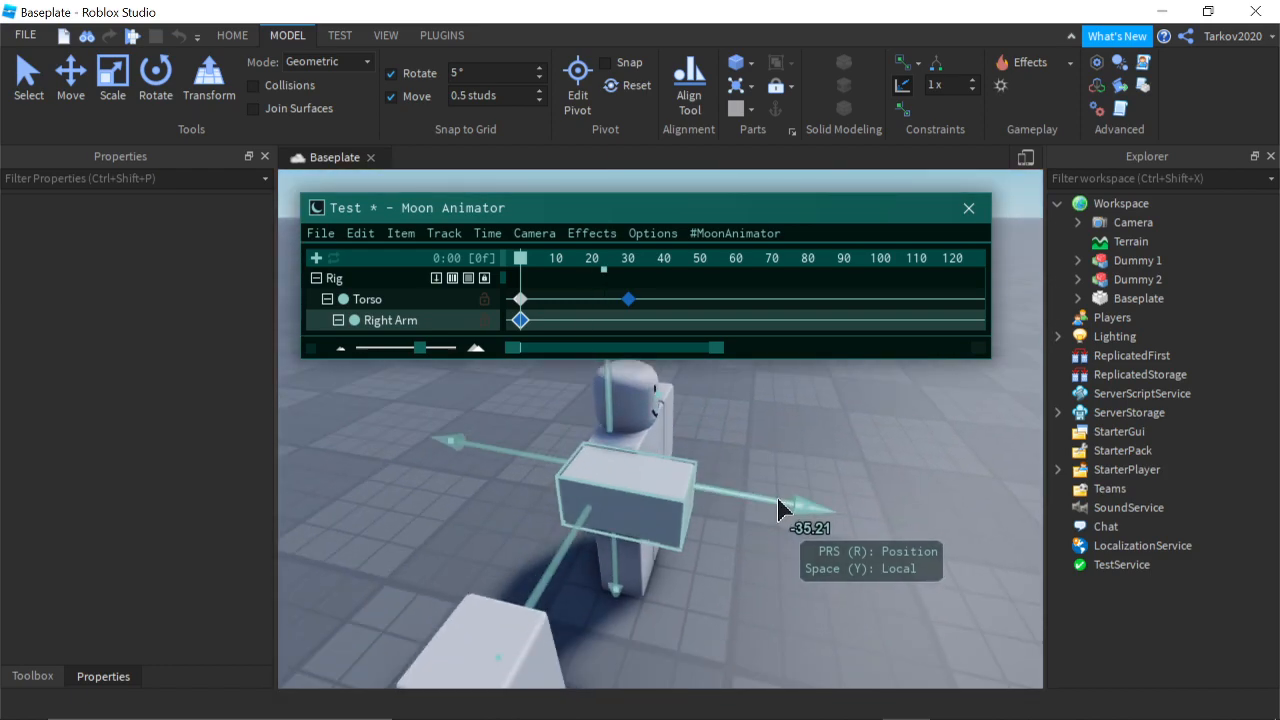
{"action": "left_click", "coordinate": [833, 421]}
{"action": "scroll", "coordinate": [829, 427], "scroll_direction": "up", "scroll_amount": 3}
{"action": "scroll", "coordinate": [827, 430], "scroll_direction": "down", "scroll_amount": 2}
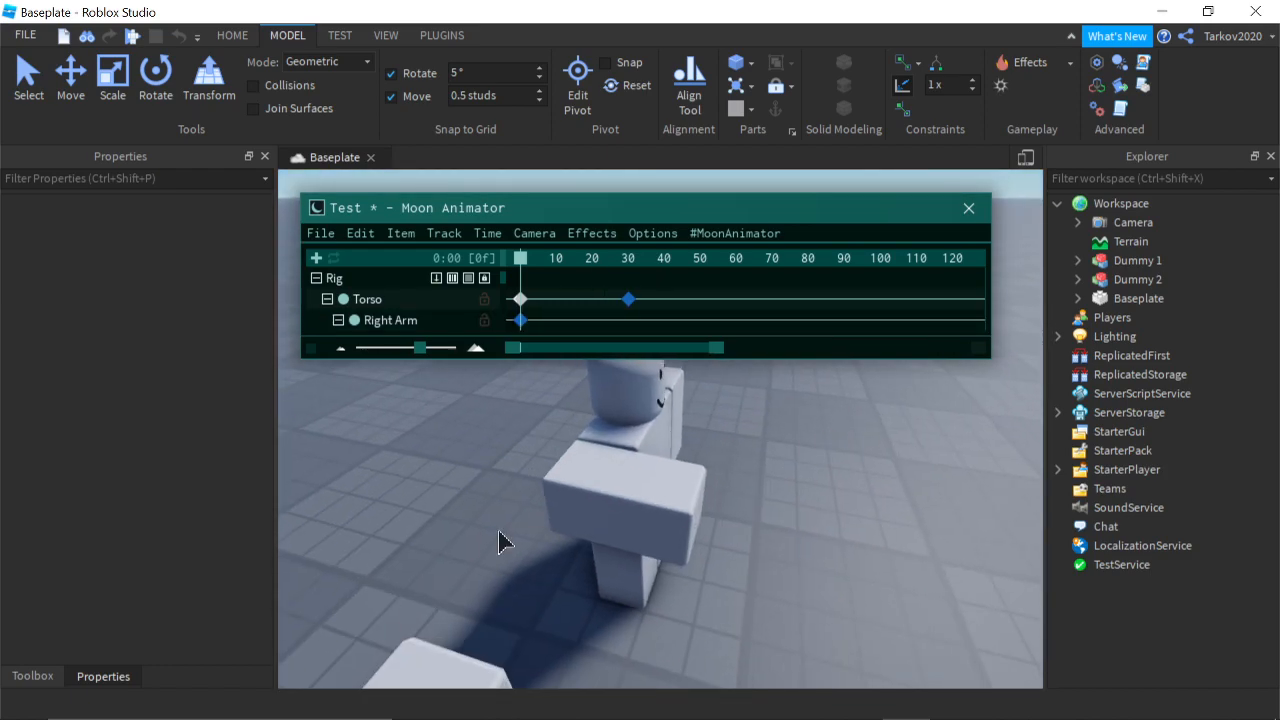
Step: Play back Dummy 2's animation to frame 30 and return the playhead to frame 0
{"action": "left_click", "coordinate": [622, 511]}
{"action": "mouse_move", "coordinate": [835, 530]}
{"action": "left_mouse_down"}
{"action": "mouse_move", "coordinate": [743, 523]}
{"action": "mouse_move", "coordinate": [1137, 537]}
{"action": "mouse_move", "coordinate": [871, 532]}
{"action": "mouse_move", "coordinate": [1112, 556]}
{"action": "mouse_move", "coordinate": [820, 510]}
{"action": "mouse_move", "coordinate": [966, 517]}
{"action": "mouse_move", "coordinate": [780, 507]}
{"action": "mouse_move", "coordinate": [1005, 514]}
{"action": "mouse_move", "coordinate": [825, 512]}
{"action": "left_mouse_up"}
{"action": "key", "text": "space"}
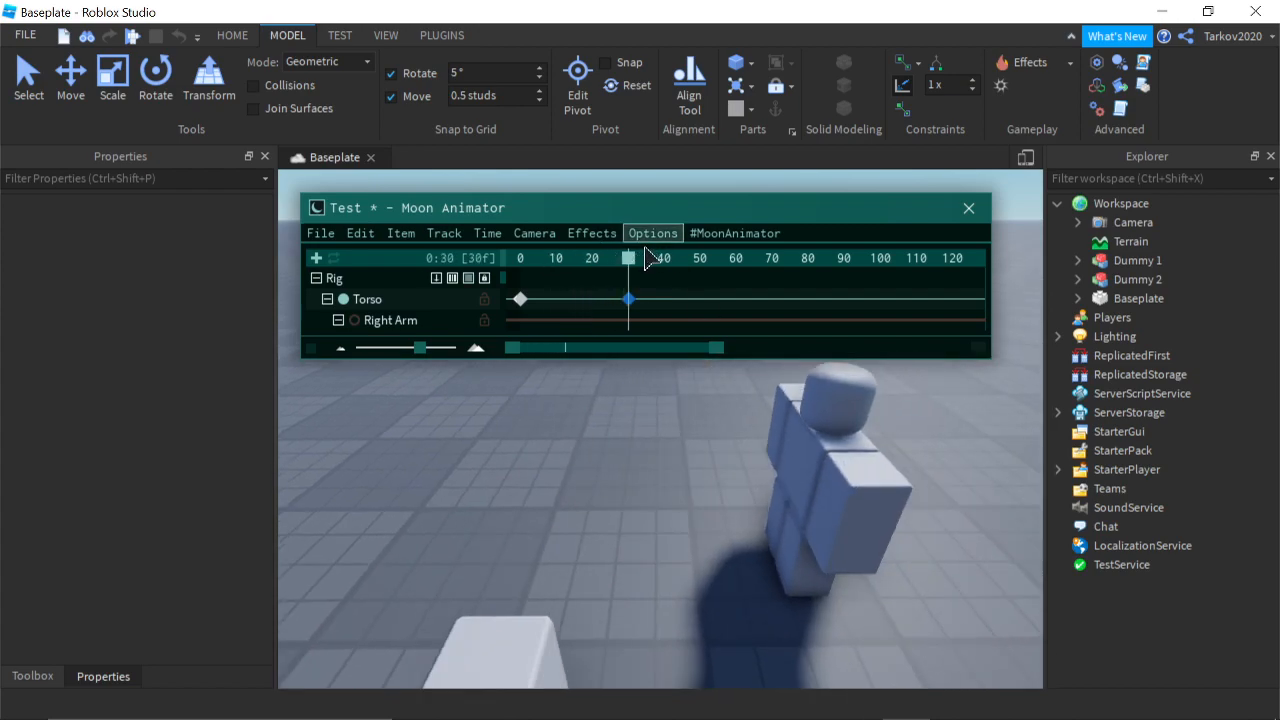
{"action": "left_click_drag", "start_coordinate": [630, 259], "coordinate": [347, 334]}
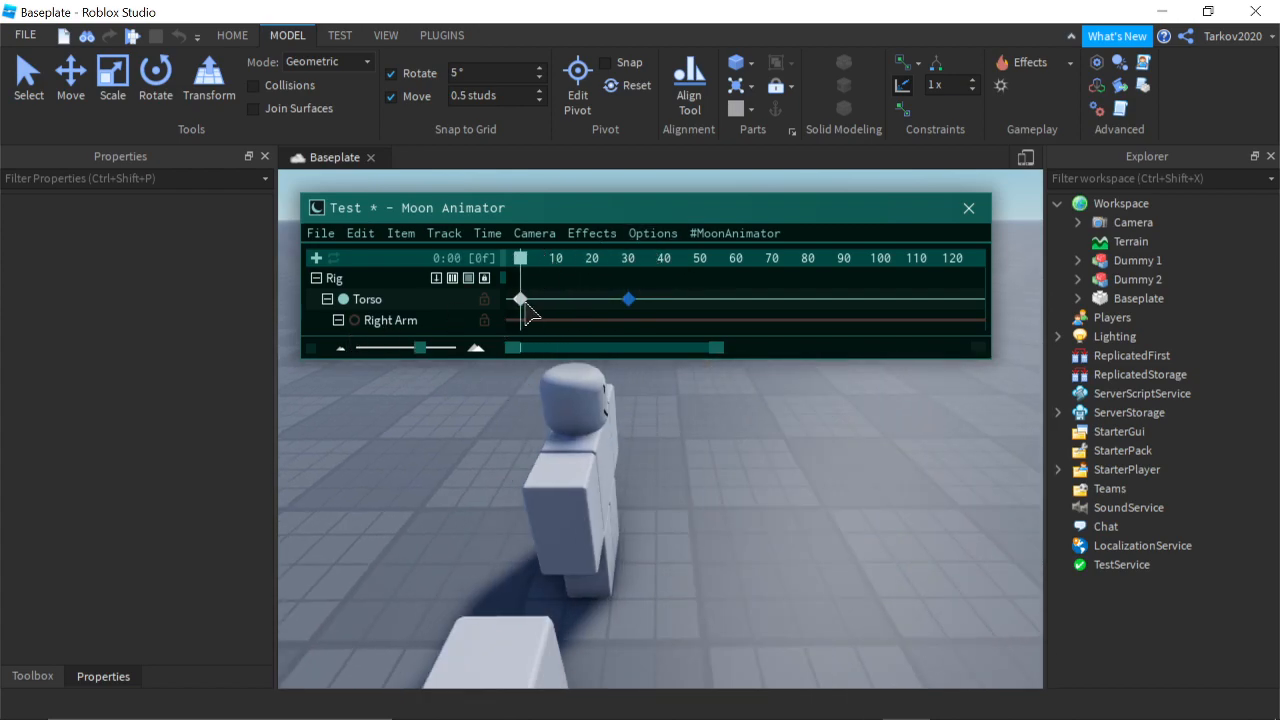
Step: Set Dummy 2's Torso keyframe at frame 0 to Back easing with the InOut direction
{"action": "left_click", "coordinate": [523, 301]}
{"action": "left_click", "coordinate": [450, 241]}
{"action": "left_click", "coordinate": [451, 253]}
{"action": "left_click", "coordinate": [421, 284]}
{"action": "left_click", "coordinate": [554, 284]}
{"action": "left_click", "coordinate": [349, 440]}
{"action": "left_click", "coordinate": [448, 606]}
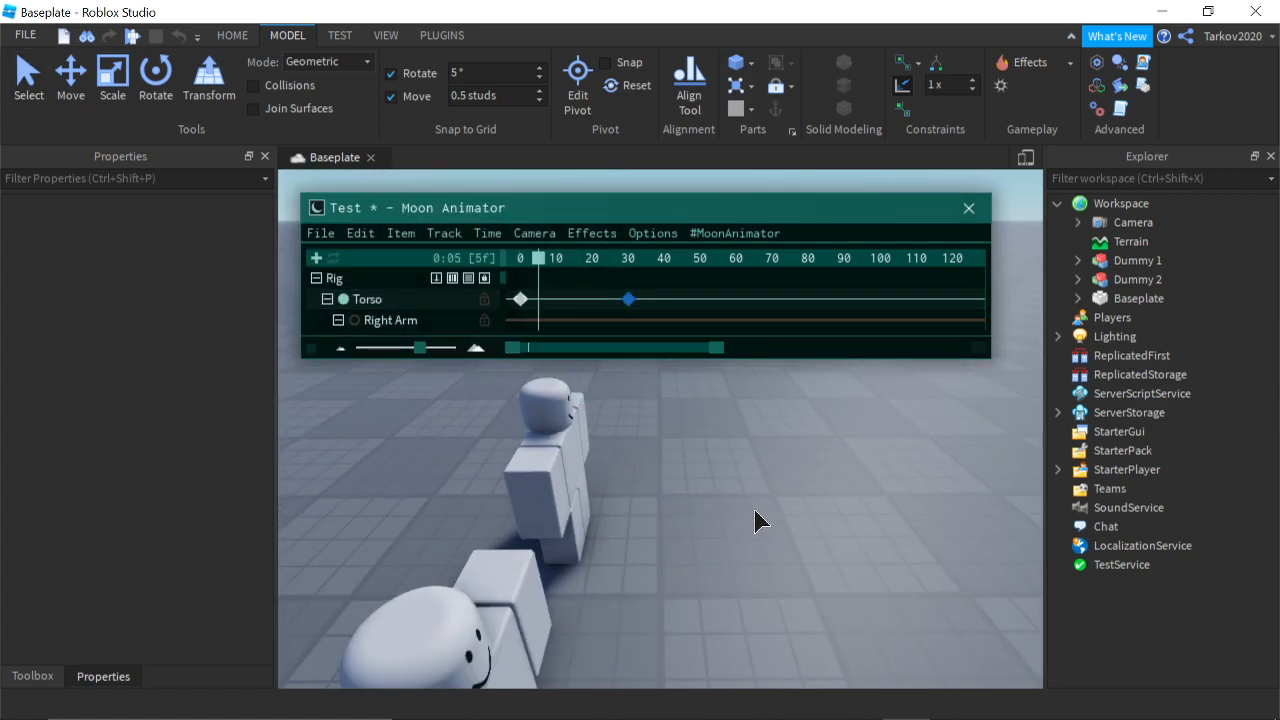
Step: Set the overshoot of the Torso keyframe's InOut Back easing to 1.3
{"action": "left_click", "coordinate": [533, 313]}
{"action": "left_click", "coordinate": [444, 233]}
{"action": "left_click", "coordinate": [423, 257]}
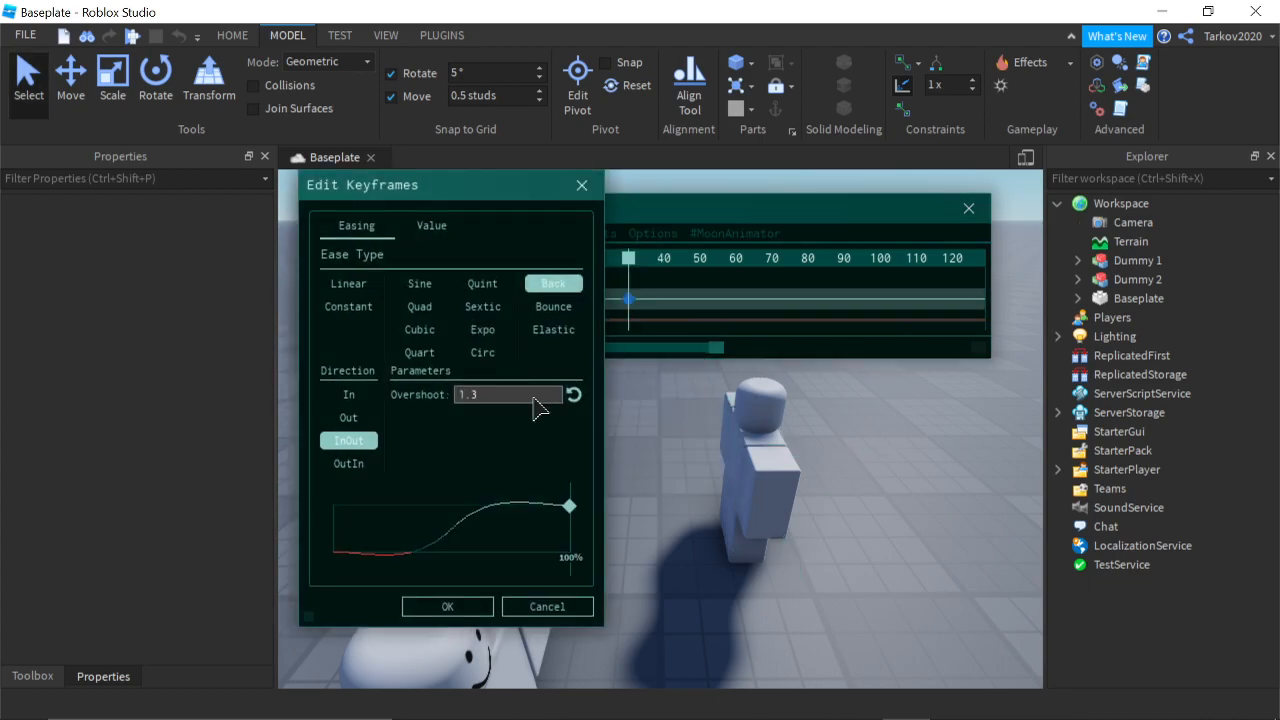
{"action": "left_click", "coordinate": [448, 606]}
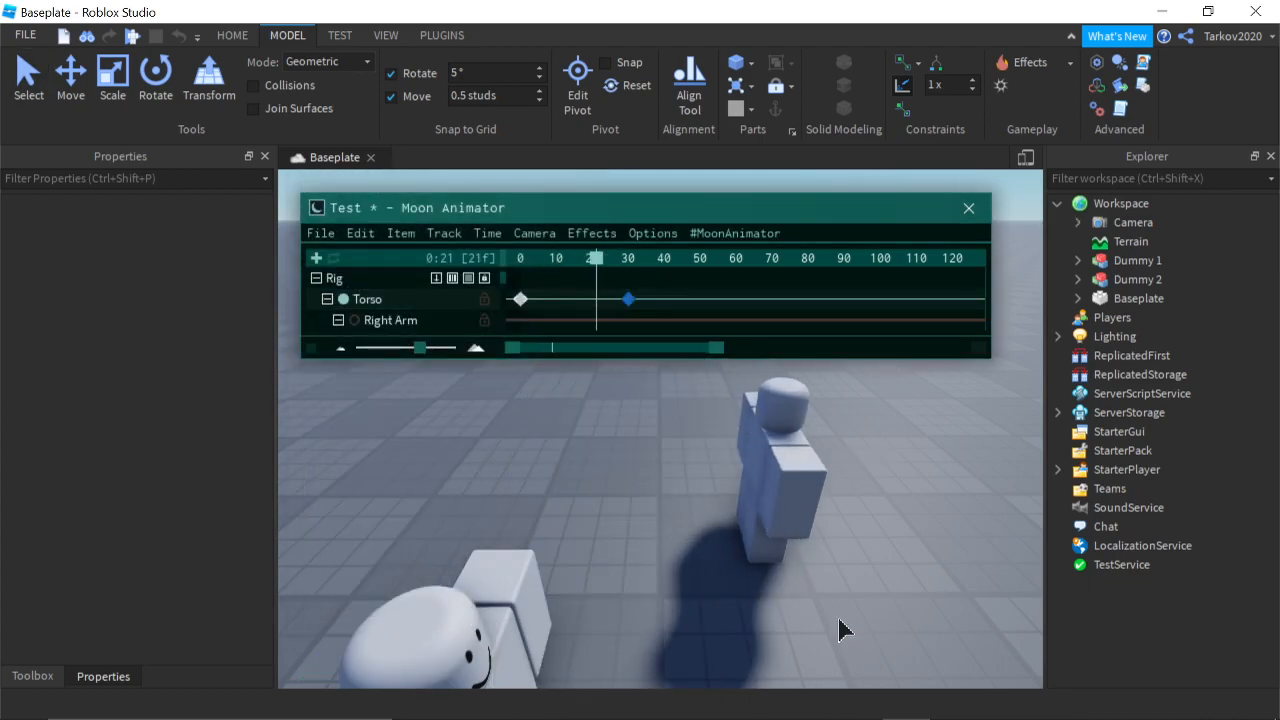
Step: Play back Dummy 2's torso movement repeatedly from frame 0, viewing the InOut Back easing from above and behind
{"action": "left_click_drag", "start_coordinate": [630, 258], "coordinate": [519, 275]}
{"action": "right_click_drag", "start_coordinate": [600, 384], "coordinate": [600, 384]}
{"action": "key", "text": "space"}
{"action": "right_click_drag", "start_coordinate": [718, 432], "coordinate": [721, 441]}
{"action": "key", "text": "space"}
{"action": "key", "text": "space"}
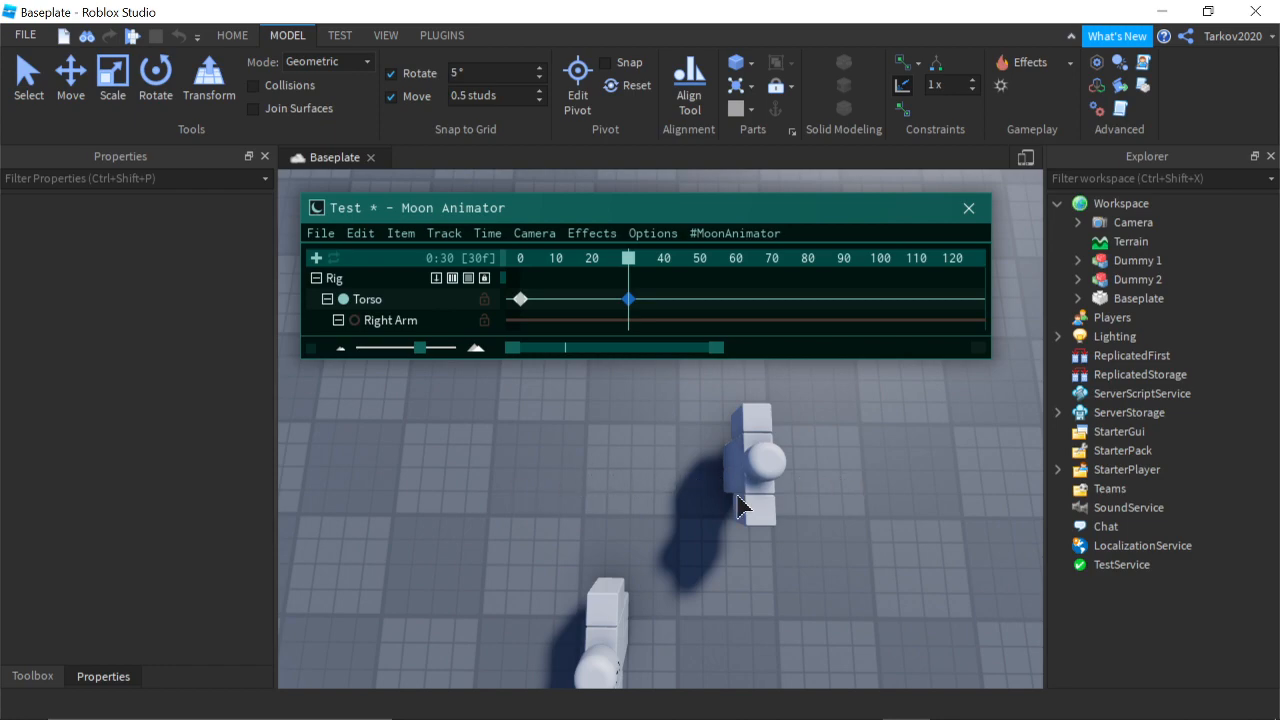
{"action": "key", "text": "q"}
{"action": "right_click_drag", "start_coordinate": [708, 600], "coordinate": [707, 592]}
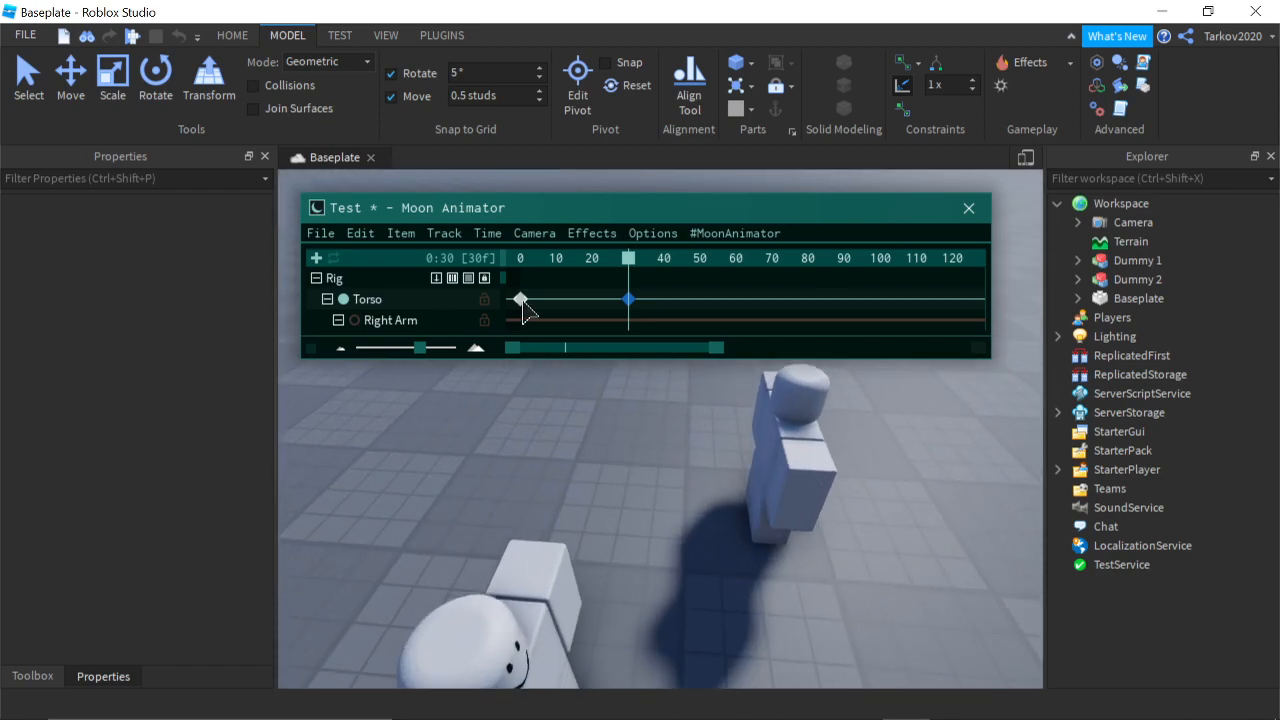
Step: Increase the overshoot of the Torso keyframe's InOut Back easing at frame 0 to 2
{"action": "left_click", "coordinate": [521, 299]}
{"action": "left_click", "coordinate": [445, 238]}
{"action": "left_click", "coordinate": [468, 265]}
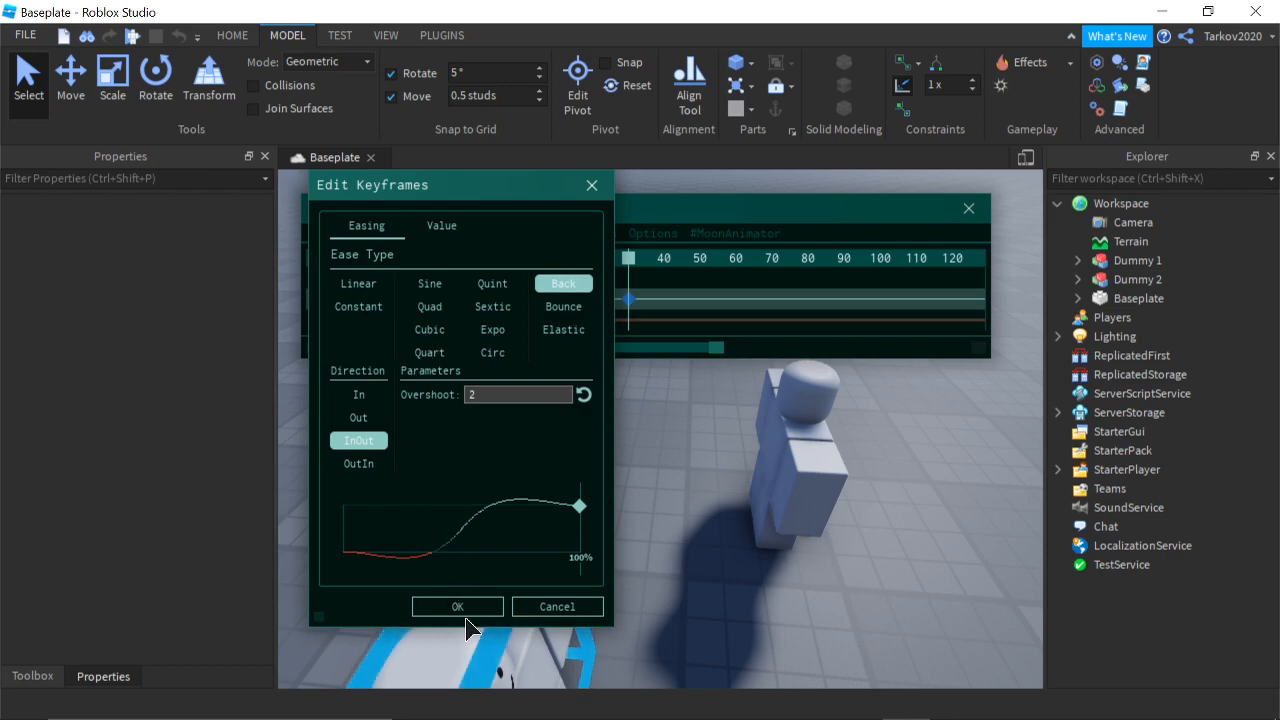
{"action": "scroll", "coordinate": [490, 631], "scroll_direction": "up", "scroll_amount": 3}
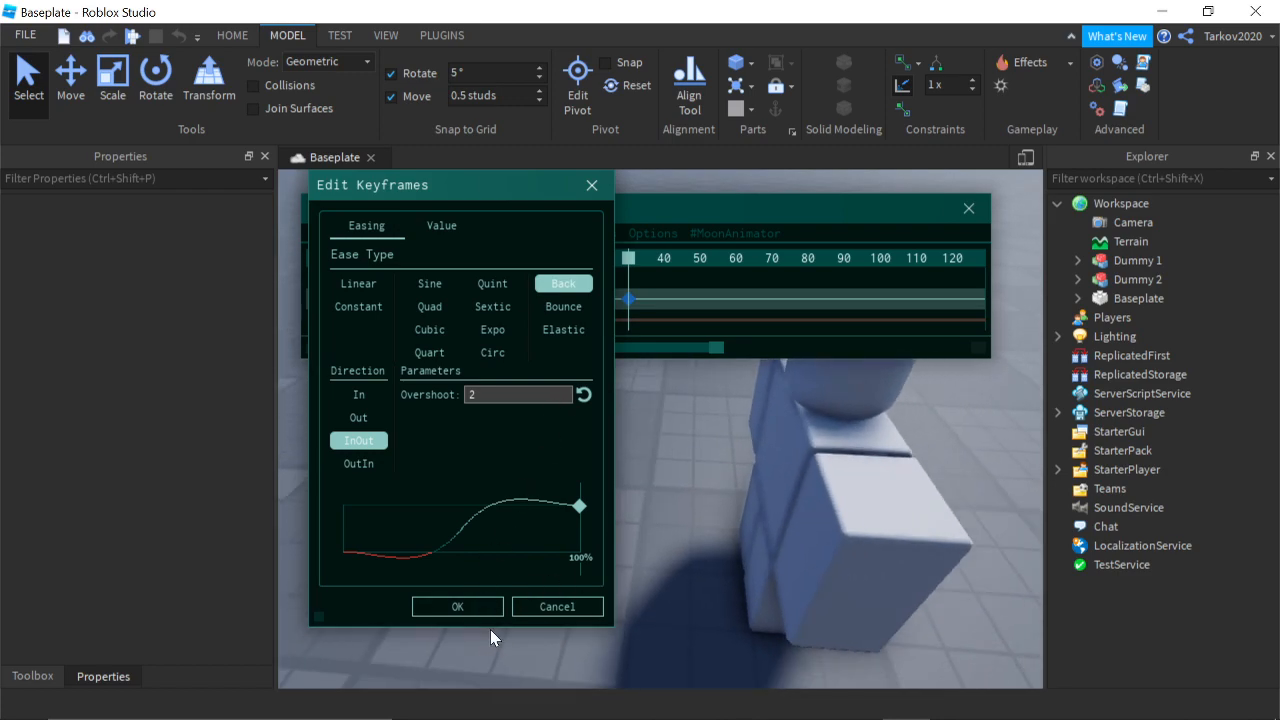
{"action": "scroll", "coordinate": [490, 630], "scroll_direction": "down", "scroll_amount": 2}
{"action": "left_click", "coordinate": [446, 606]}
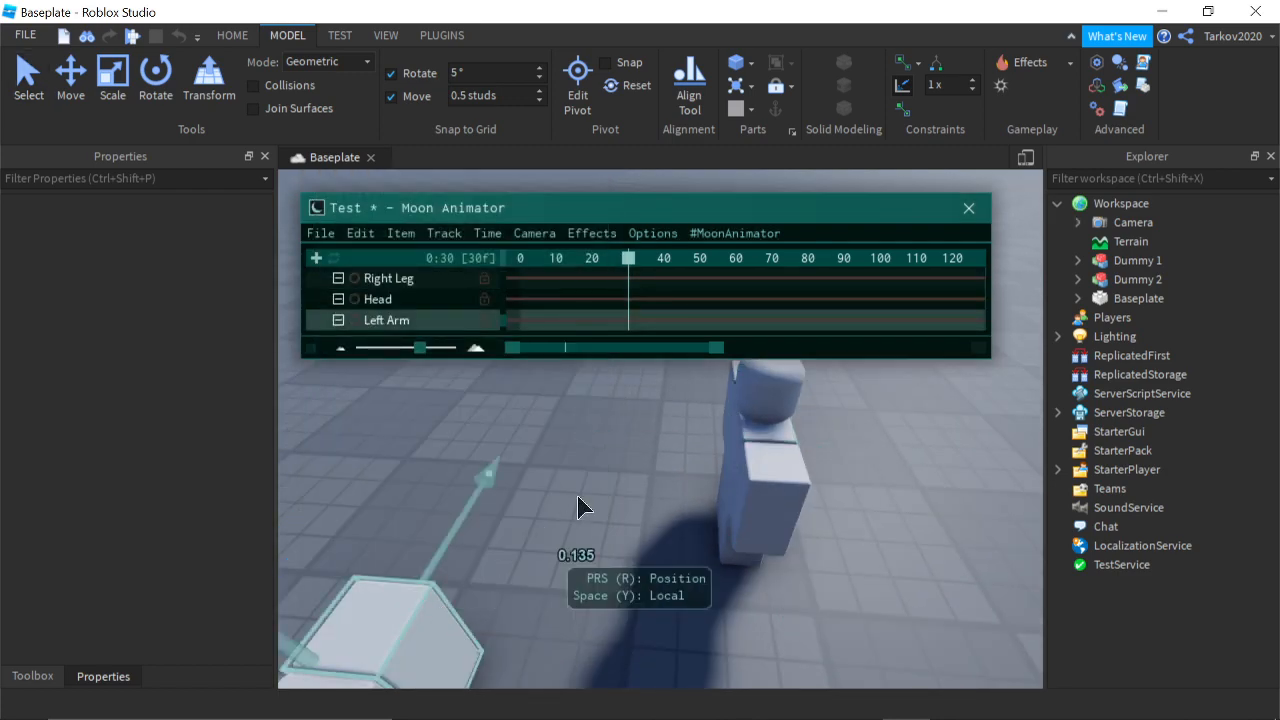
Step: Play back the torso movement from frame 0, view both dummies from several angles, and return to frame 0
{"action": "left_click_drag", "start_coordinate": [634, 258], "coordinate": [505, 299]}
{"action": "key", "text": "space"}
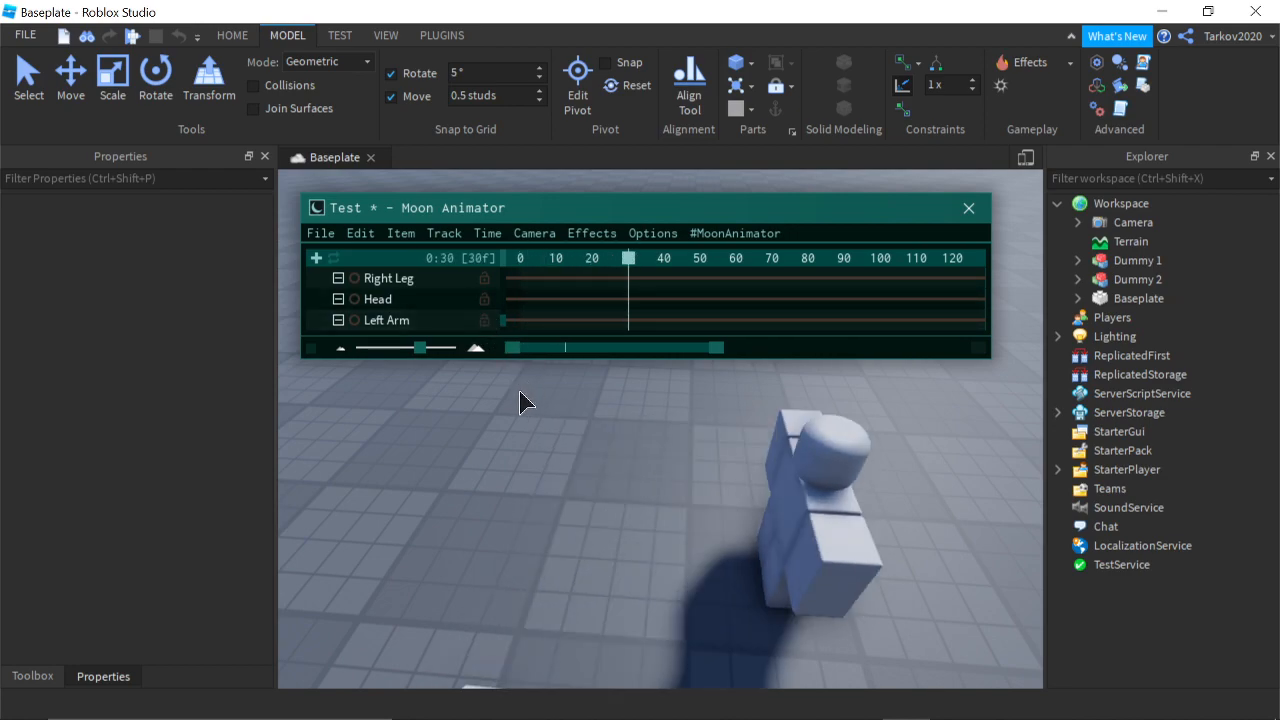
{"action": "scroll", "coordinate": [511, 382], "scroll_direction": "up", "scroll_amount": 2}
{"action": "scroll", "coordinate": [430, 312], "scroll_direction": "up", "scroll_amount": 6}
{"action": "mouse_move", "coordinate": [529, 535]}
{"action": "right_mouse_down"}
{"action": "mouse_move", "coordinate": [447, 520]}
{"action": "mouse_move", "coordinate": [469, 495]}
{"action": "mouse_move", "coordinate": [706, 479]}
{"action": "right_mouse_up"}
{"action": "scroll", "coordinate": [442, 305], "scroll_direction": "up", "scroll_amount": 3}
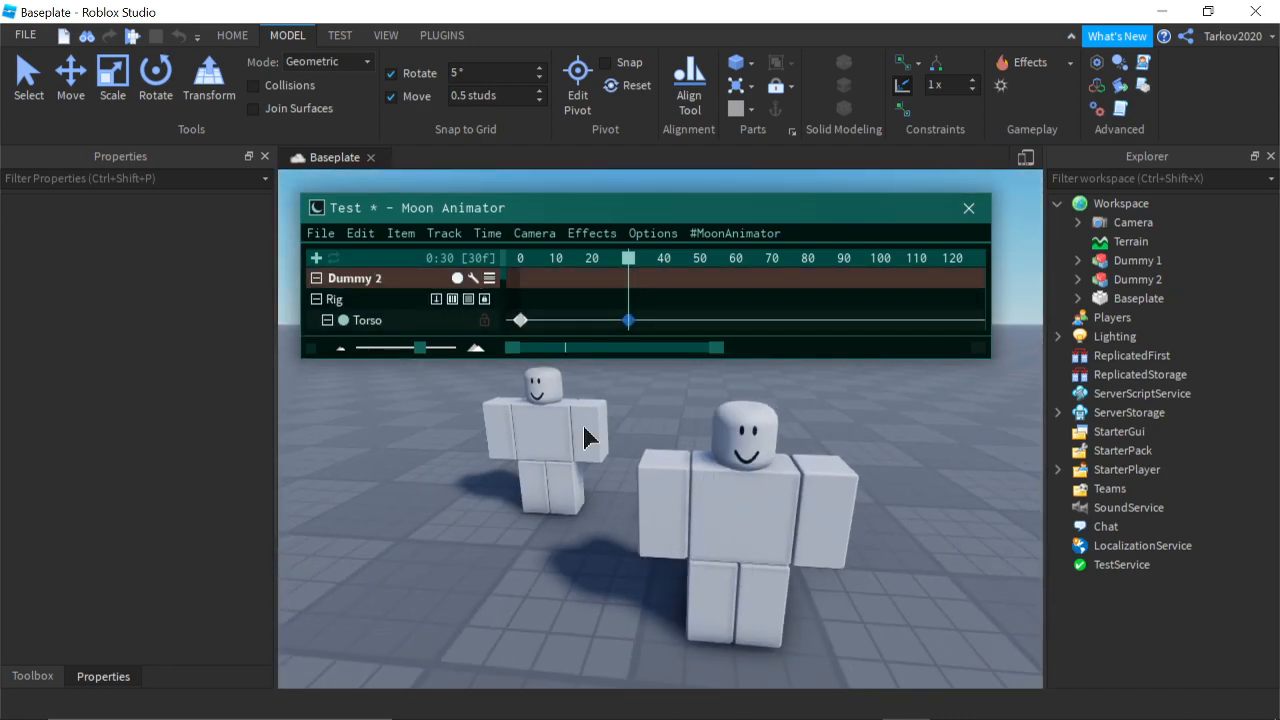
{"action": "right_click_drag", "start_coordinate": [585, 437], "coordinate": [620, 430]}
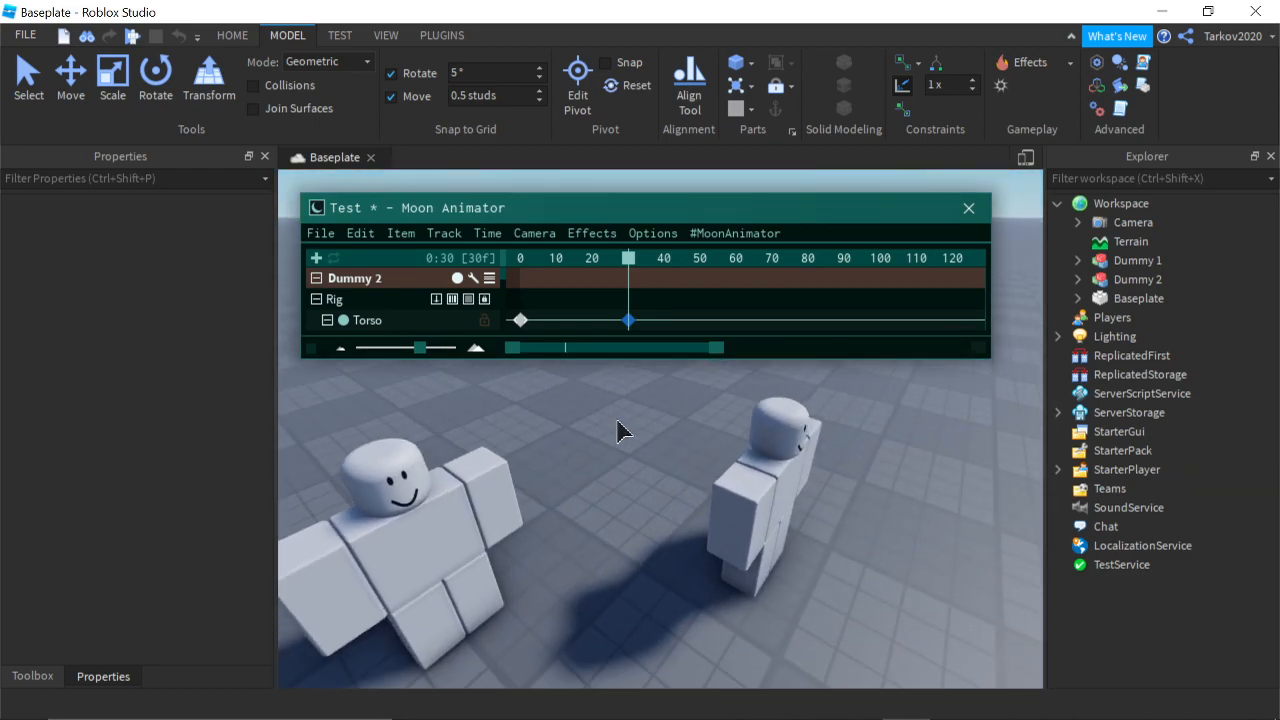
{"action": "scroll", "coordinate": [605, 445], "scroll_direction": "up", "scroll_amount": 3}
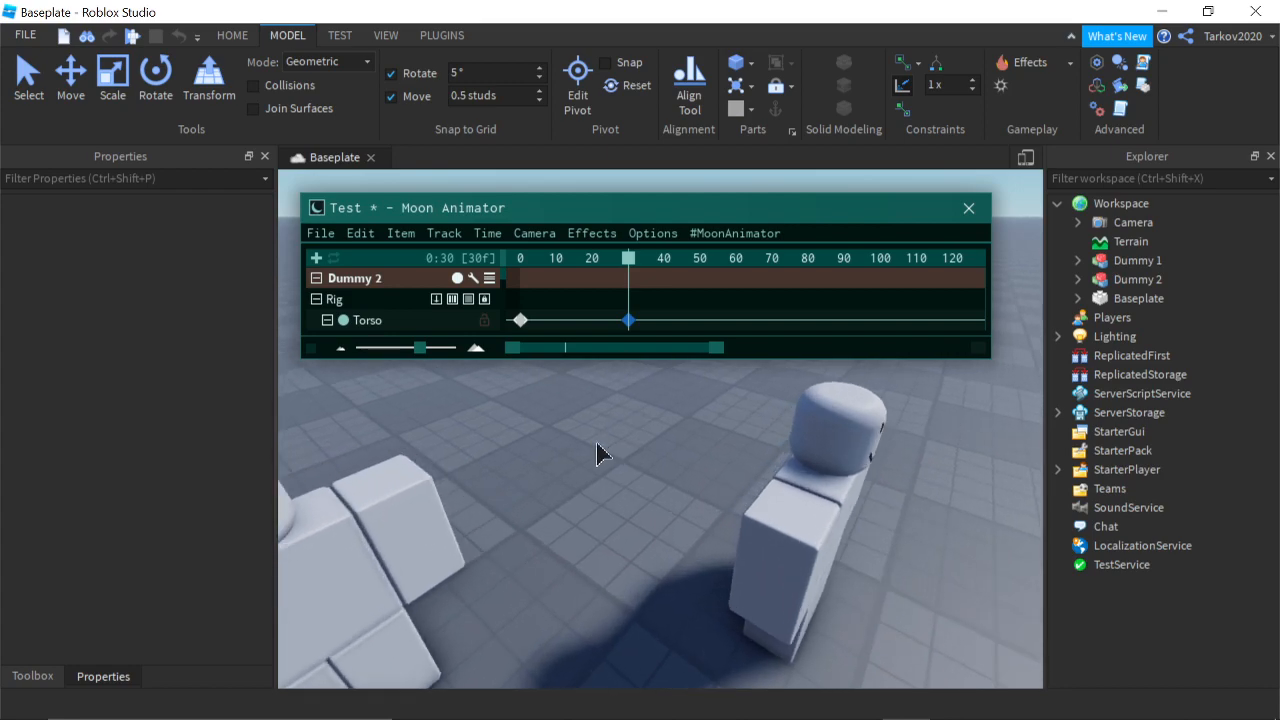
{"action": "left_click_drag", "start_coordinate": [632, 256], "coordinate": [459, 314]}
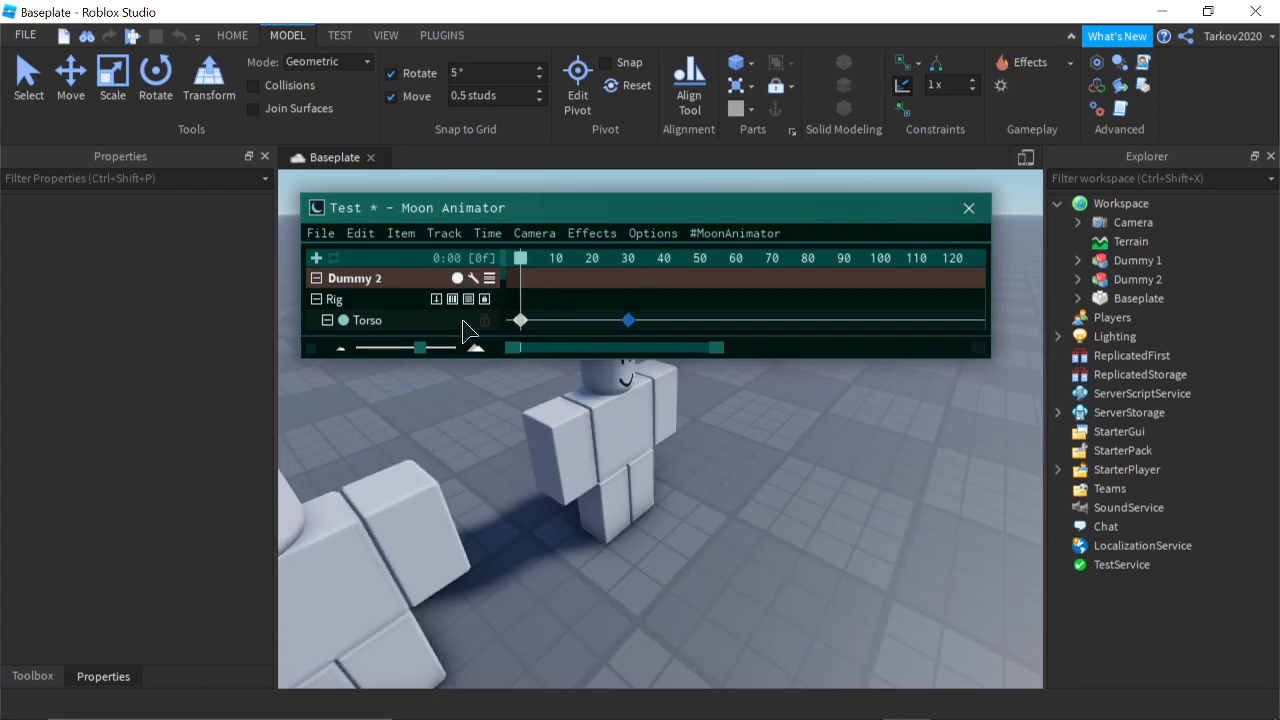
Step: Play back Dummy 2's torso movement from frame 0, viewing the dummies from a different angle
{"action": "key", "text": "a"}
{"action": "right_click_drag", "start_coordinate": [566, 398], "coordinate": [565, 398]}
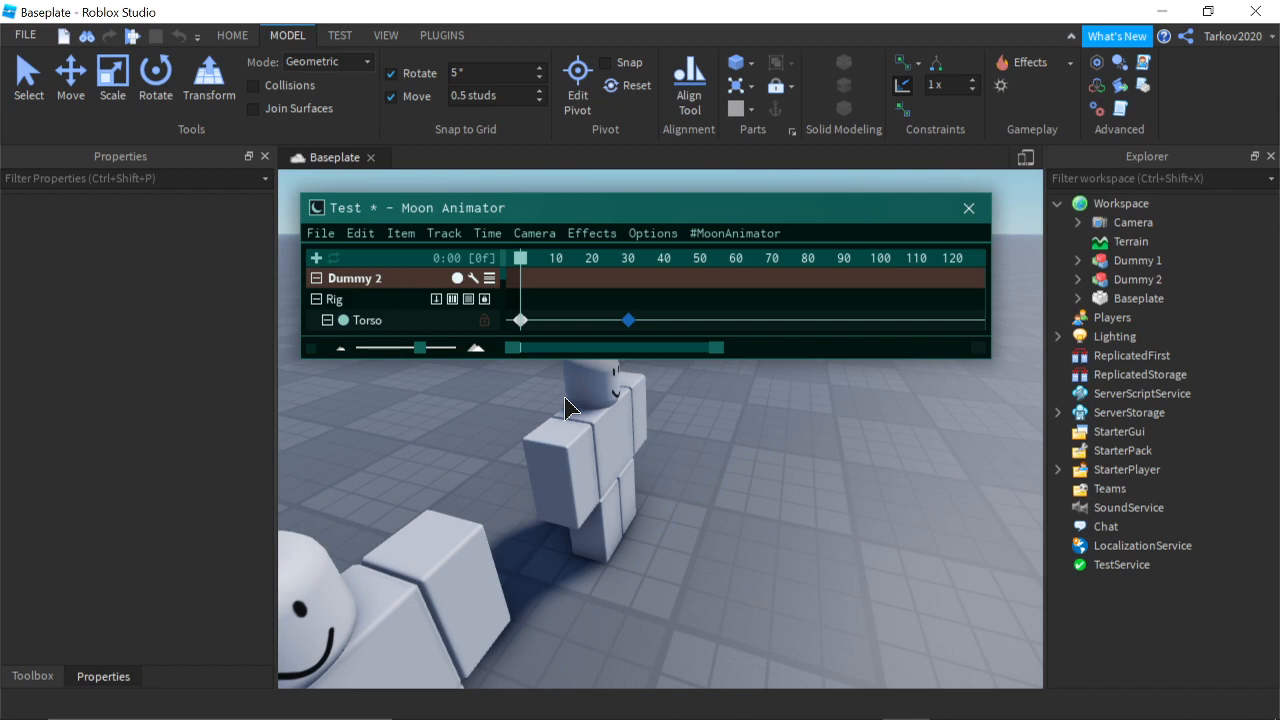
{"action": "scroll", "coordinate": [574, 396], "scroll_direction": "up", "scroll_amount": 2}
{"action": "right_click_drag", "start_coordinate": [574, 396], "coordinate": [528, 284]}
{"action": "mouse_move", "coordinate": [530, 262]}
{"action": "left_mouse_down"}
{"action": "mouse_move", "coordinate": [574, 267]}
{"action": "mouse_move", "coordinate": [508, 275]}
{"action": "left_mouse_up"}
{"action": "key", "text": "space"}
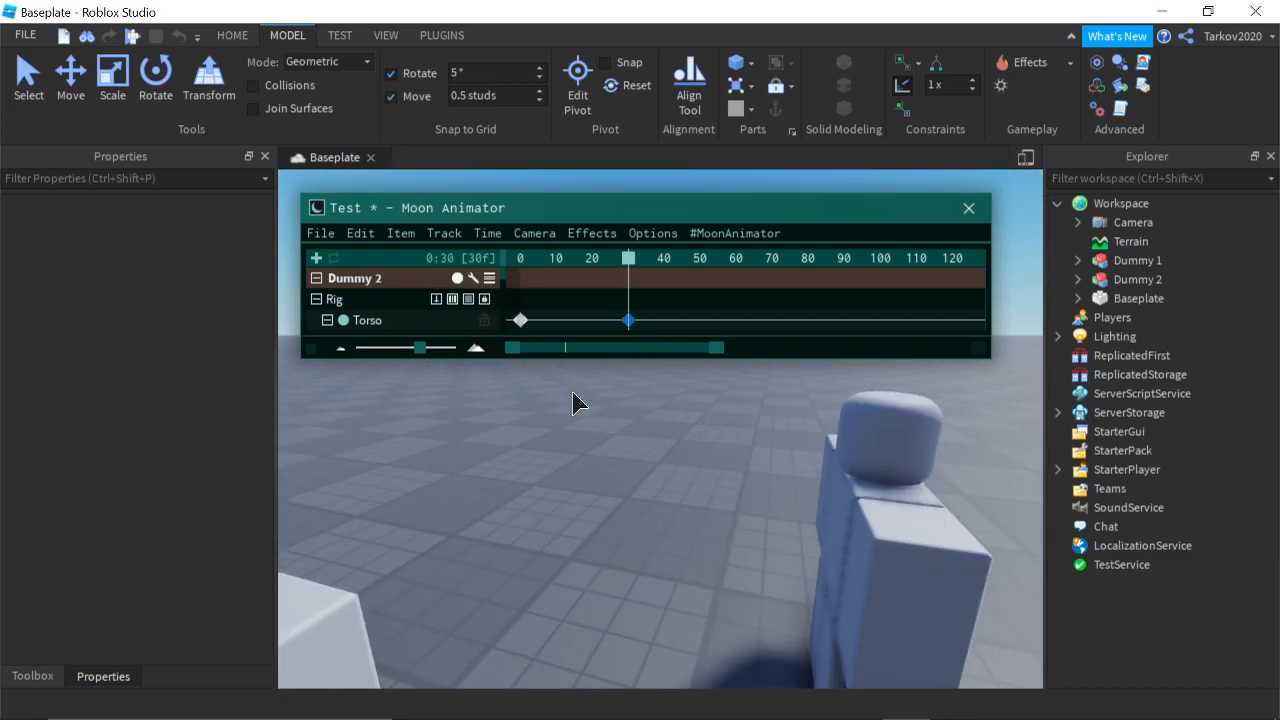
{"action": "scroll", "coordinate": [573, 393], "scroll_direction": "down", "scroll_amount": 3}
Step: Set the easing of the Torso keyframe at frame 0 to Linear and play back the movement
{"action": "left_click", "coordinate": [521, 321]}
{"action": "left_click", "coordinate": [456, 238]}
{"action": "left_click", "coordinate": [438, 286]}
{"action": "left_click", "coordinate": [371, 288]}
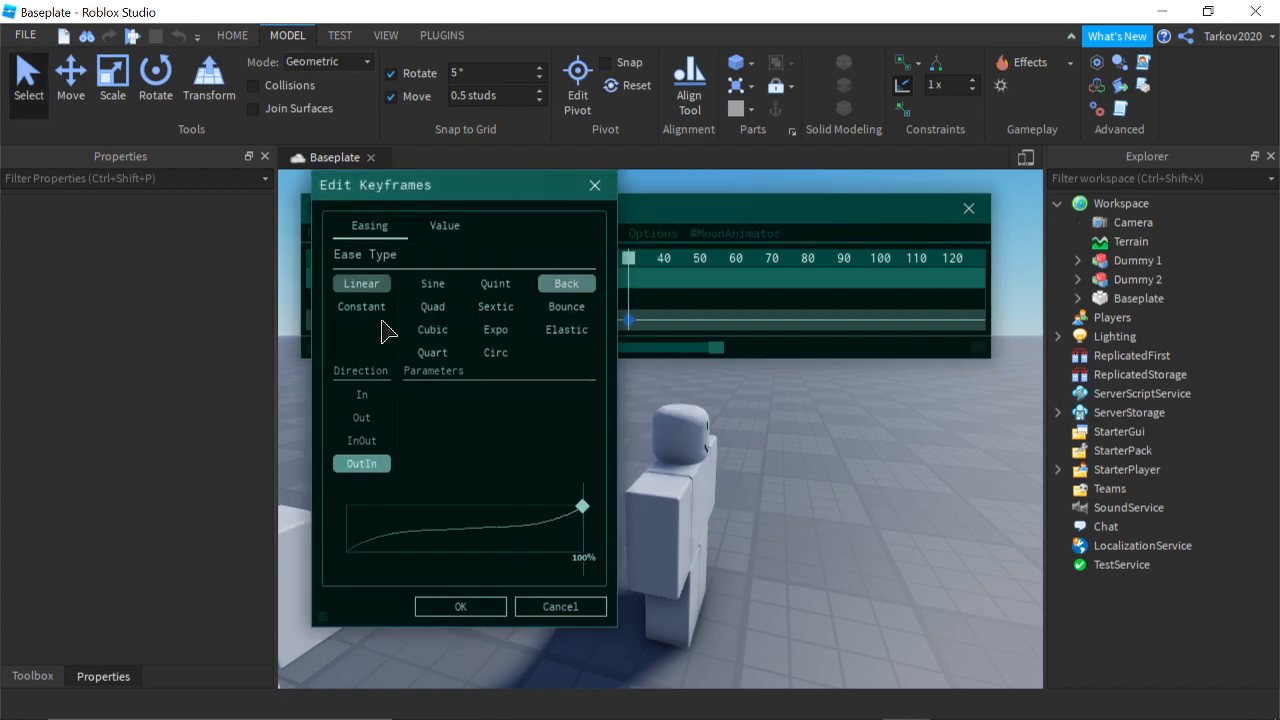
{"action": "left_click", "coordinate": [460, 606]}
{"action": "key", "text": "space"}
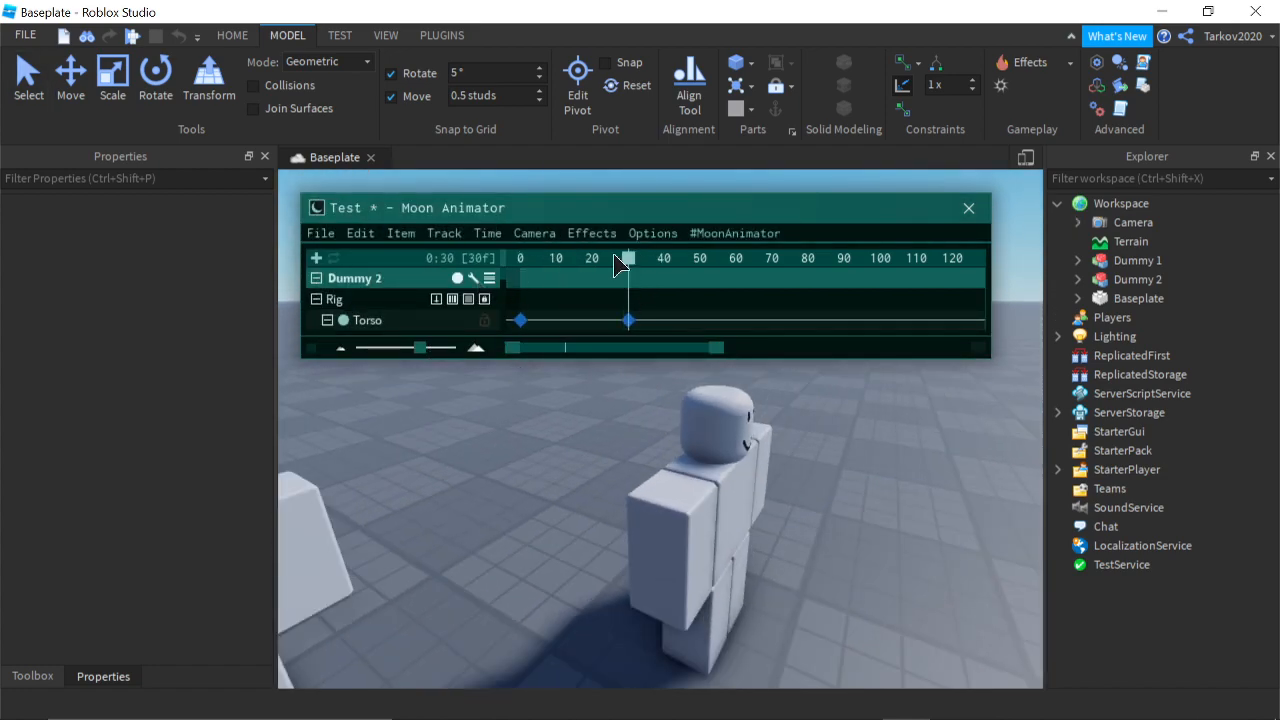
Step: Change the easing of the Torso keyframe at frame 0 to Quad with direction Out
{"action": "left_click", "coordinate": [521, 320]}
{"action": "left_click", "coordinate": [444, 233]}
{"action": "left_click", "coordinate": [462, 260]}
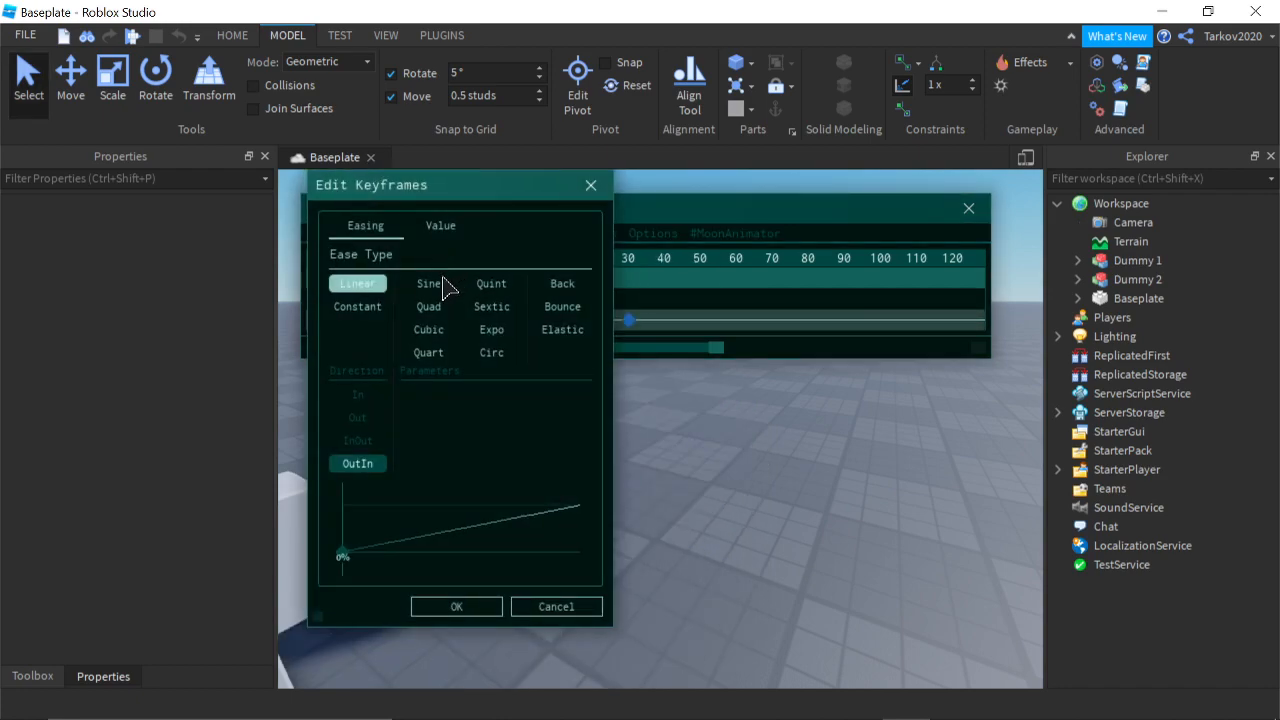
{"action": "left_click", "coordinate": [357, 440]}
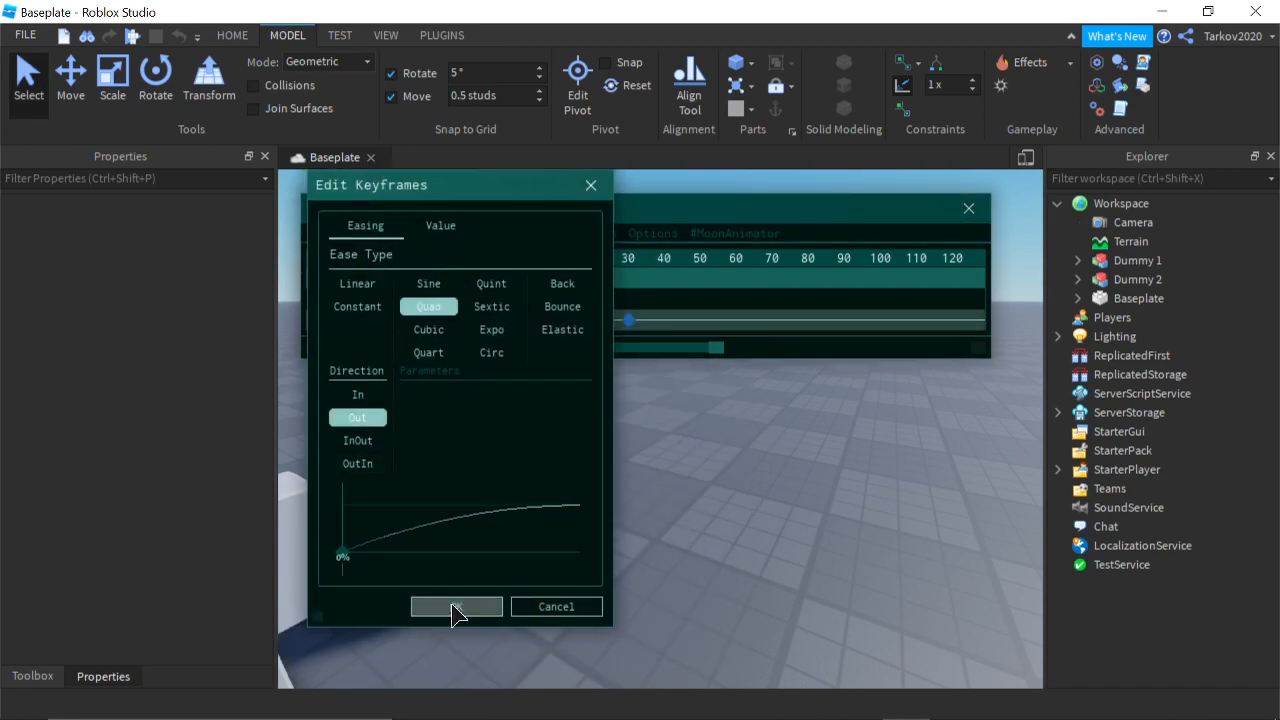
{"action": "left_click", "coordinate": [457, 606]}
Step: Change the ease type of Dummy 2's Torso keyframe at frame 0 once more
{"action": "scroll", "coordinate": [608, 608], "scroll_direction": "up", "scroll_amount": 5}
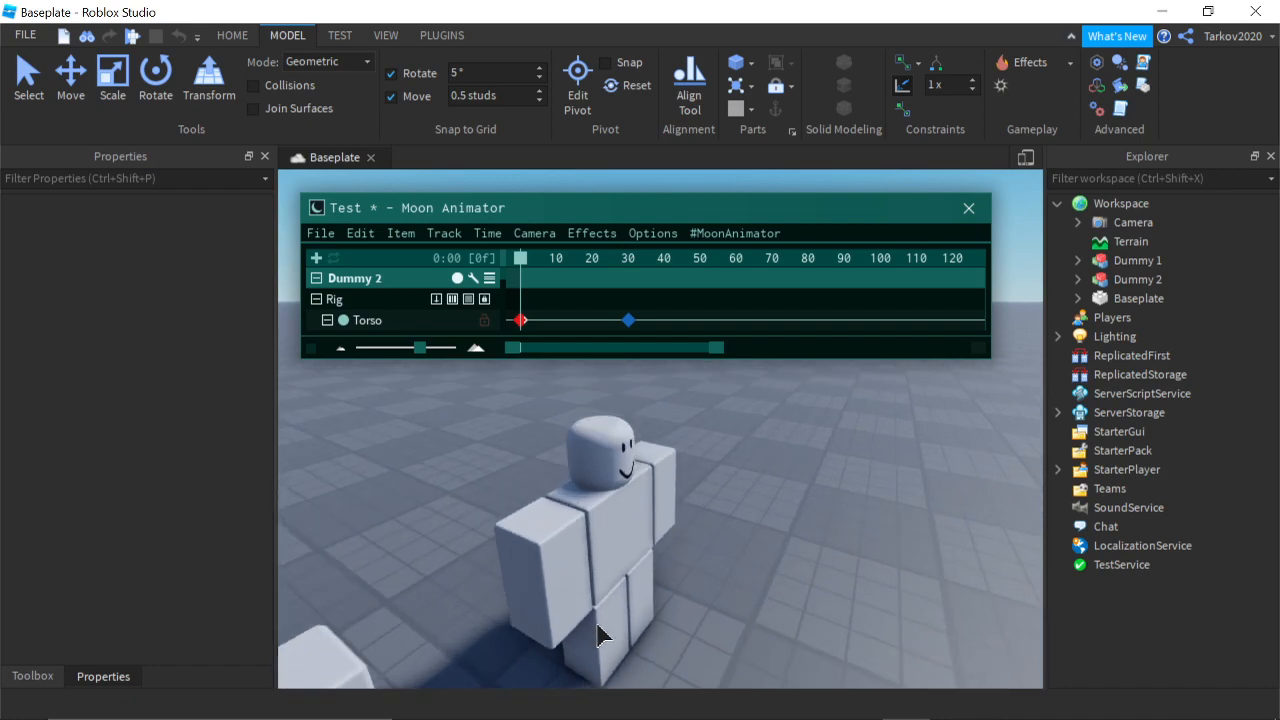
{"action": "middle_click_drag", "start_coordinate": [597, 636], "coordinate": [588, 328]}
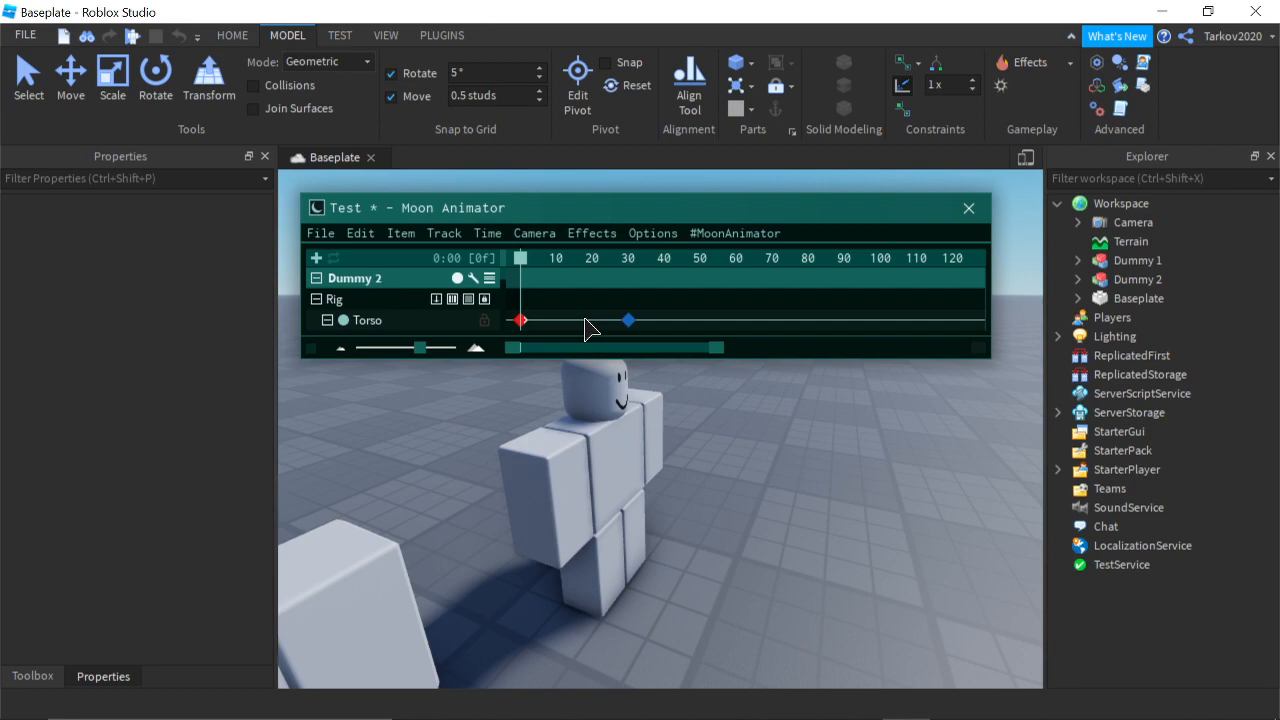
{"action": "scroll", "coordinate": [563, 388], "scroll_direction": "up", "scroll_amount": 3}
{"action": "left_click", "coordinate": [519, 319]}
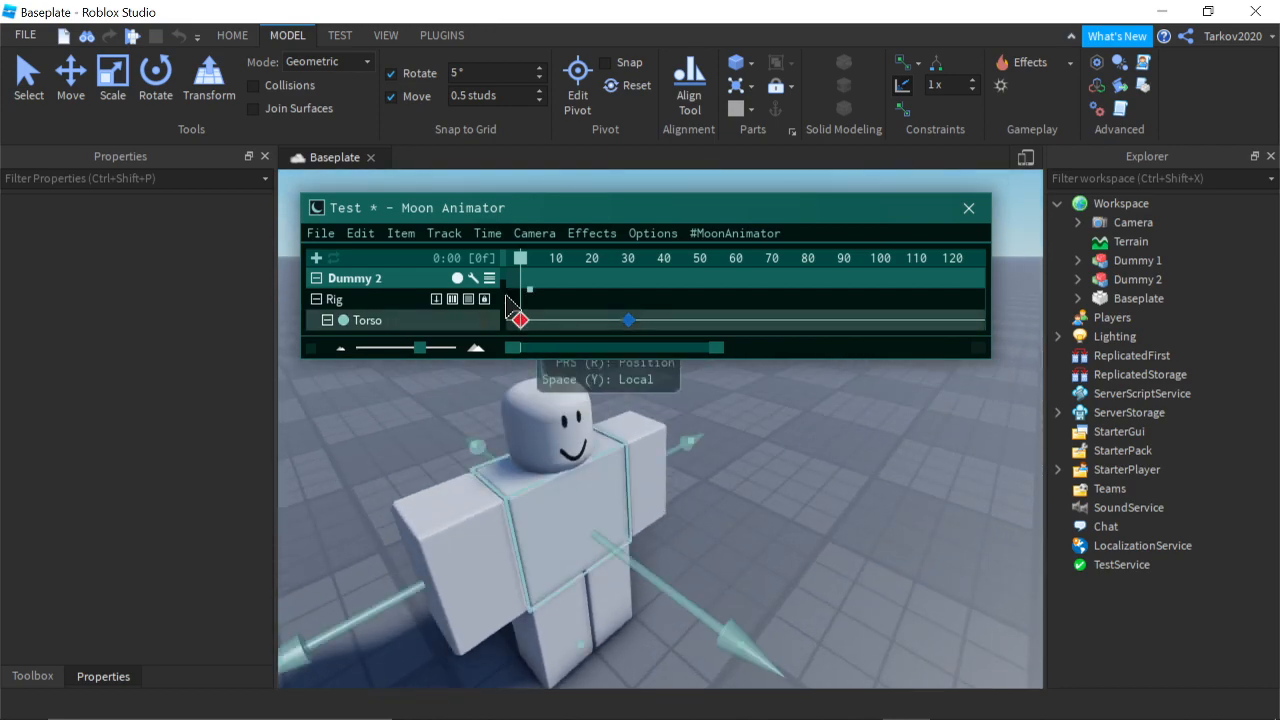
{"action": "left_click", "coordinate": [455, 266]}
{"action": "left_click", "coordinate": [447, 606]}
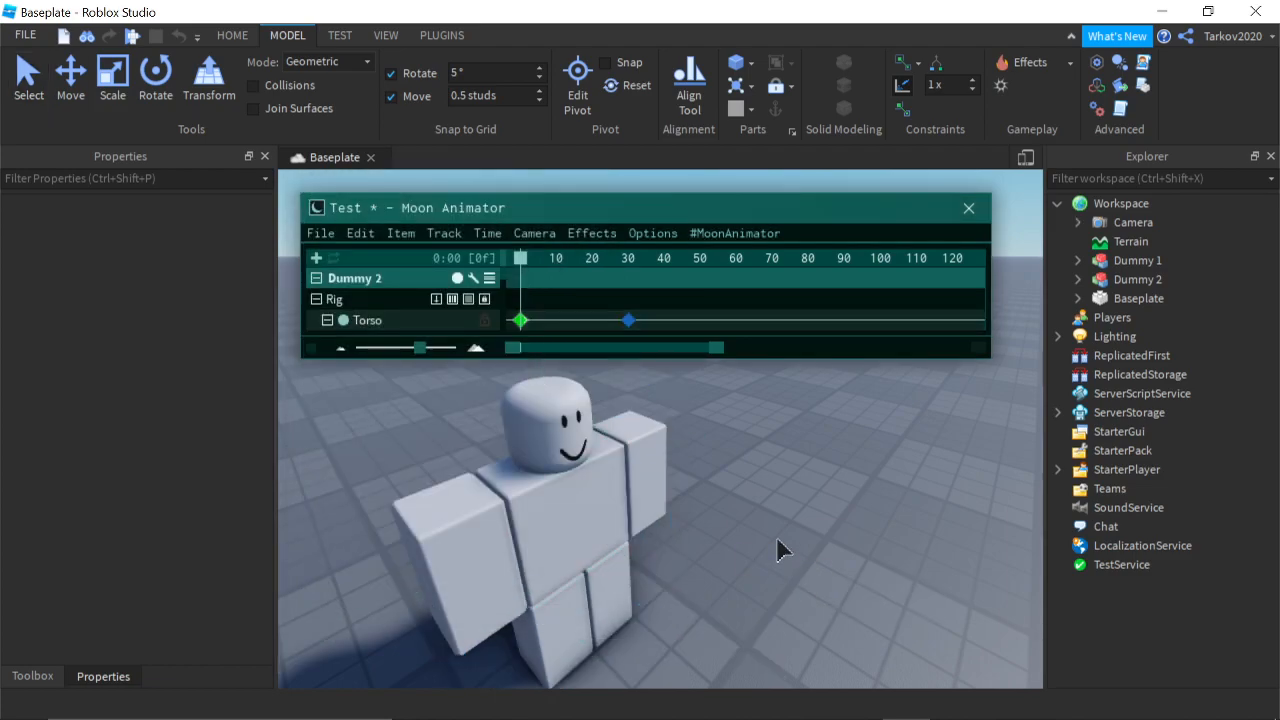
Step: Play back the torso movement with the changed easing and view both dummies side by side from the front
{"action": "scroll", "coordinate": [777, 537], "scroll_direction": "down", "scroll_amount": 5}
{"action": "key", "text": "space"}
{"action": "right_click_drag", "start_coordinate": [777, 537], "coordinate": [523, 411]}
{"action": "right_click_drag", "start_coordinate": [430, 350], "coordinate": [453, 362]}
{"action": "key", "text": "a"}
{"action": "key", "text": "w"}
{"action": "key", "text": "w"}
{"action": "right_click_drag", "start_coordinate": [642, 505], "coordinate": [642, 505]}
{"action": "key", "text": "e"}
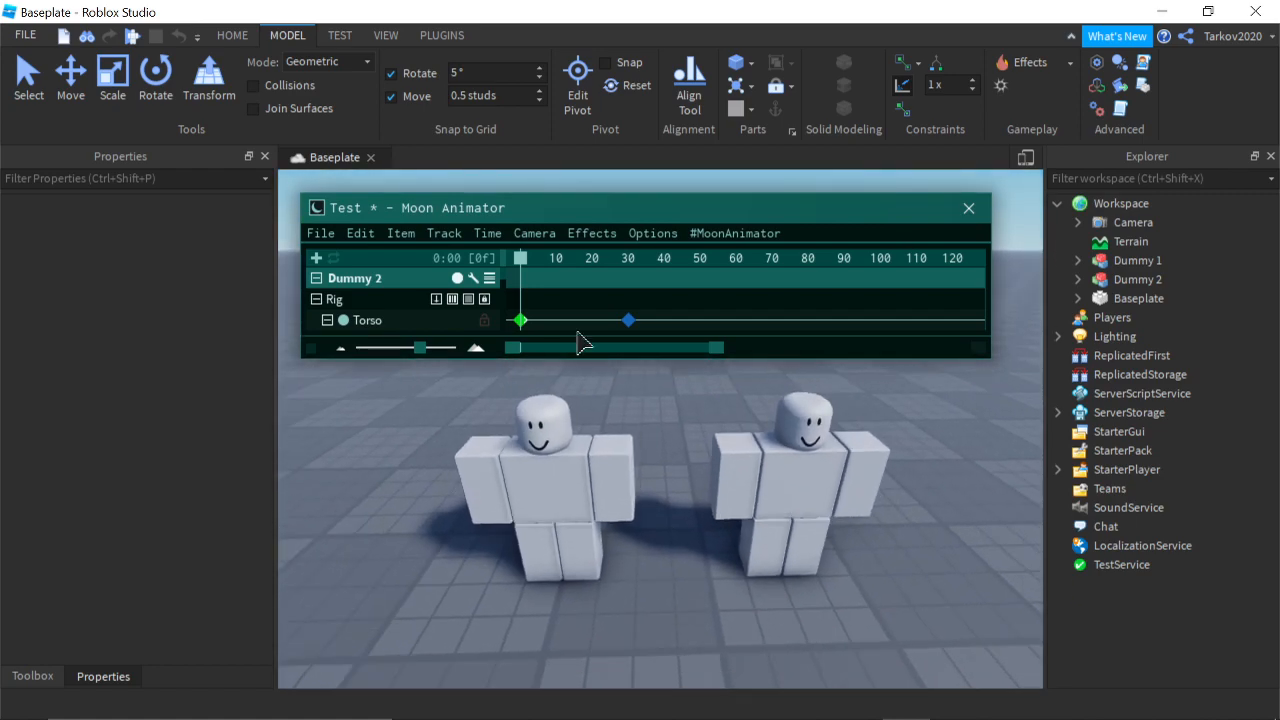
{"action": "key", "text": "s"}
{"action": "key", "text": "e"}
{"action": "key", "text": "w"}
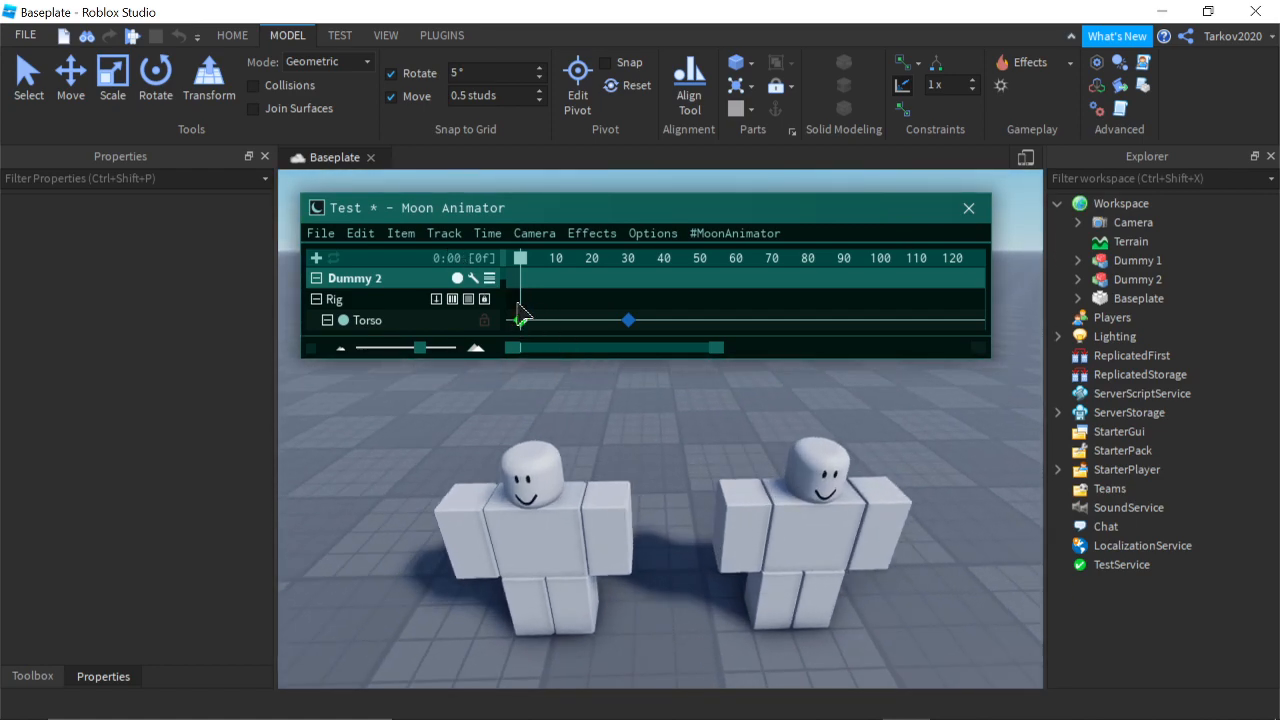
Step: Set the Torso keyframe at frame 0 back to Linear easing
{"action": "left_click", "coordinate": [521, 320]}
{"action": "left_click", "coordinate": [444, 233]}
{"action": "left_click", "coordinate": [449, 252]}
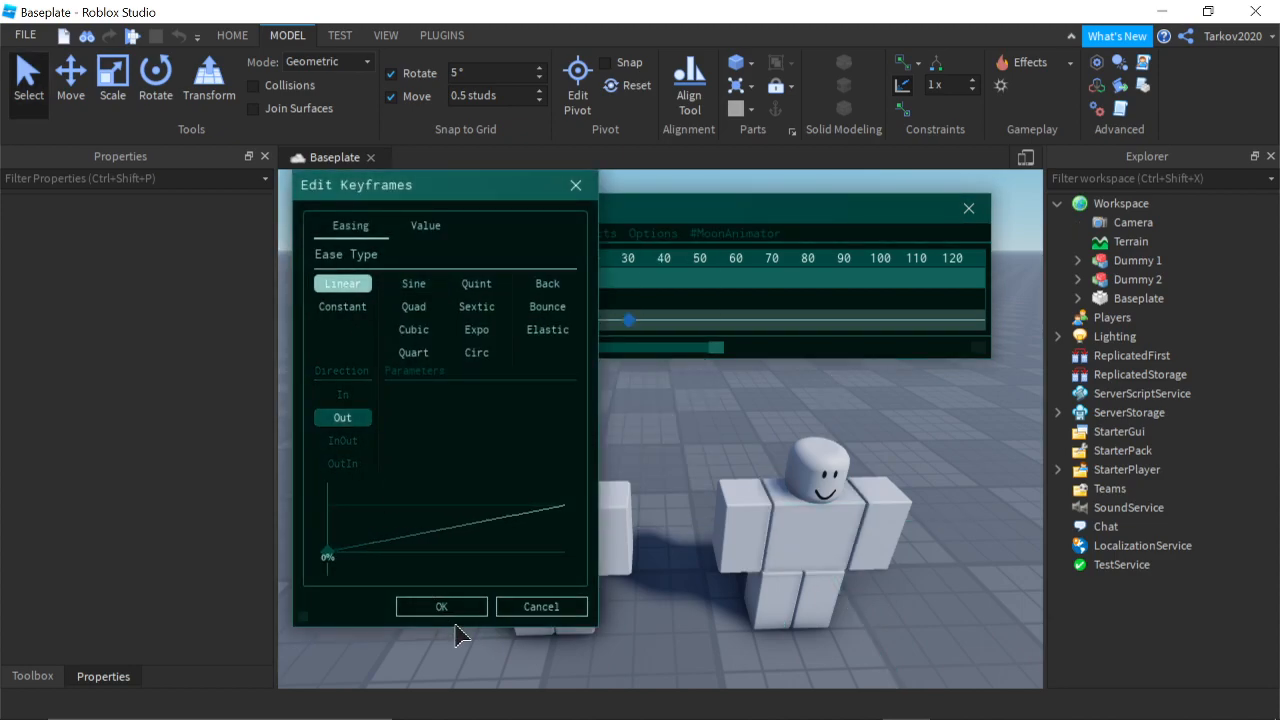
{"action": "left_click", "coordinate": [441, 606]}
Step: Delete the Torso keyframe at frame 30
{"action": "key", "text": "d"}
{"action": "key", "text": "w"}
{"action": "left_click", "coordinate": [629, 321]}
{"action": "key", "text": "Delete"}
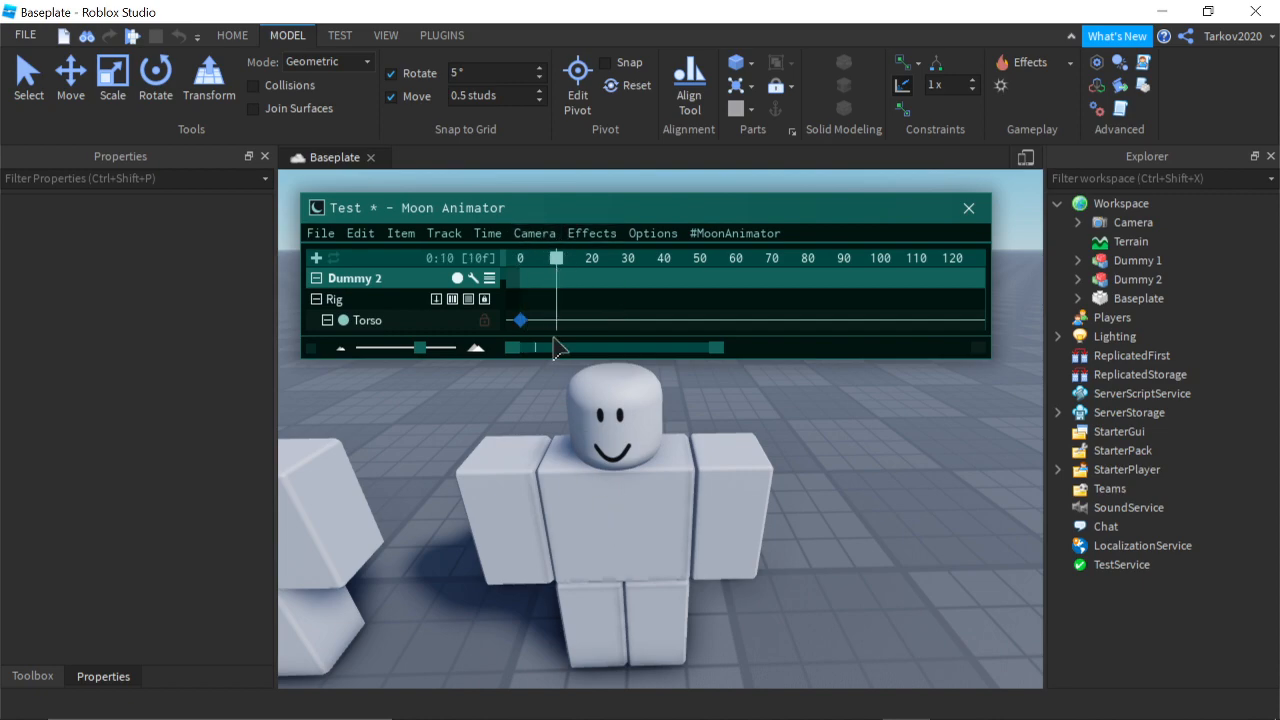
Step: At frame 10, pose Dummy 2's torso, right arm and head in a wind-up with the right arm drawn back
{"action": "left_click", "coordinate": [606, 436]}
{"action": "key", "text": "r"}
{"action": "left_click_drag", "start_coordinate": [770, 490], "coordinate": [553, 546]}
{"action": "key", "text": "w"}
{"action": "left_click", "coordinate": [600, 466]}
{"action": "key", "text": "r"}
{"action": "left_click_drag", "start_coordinate": [575, 485], "coordinate": [532, 523]}
{"action": "left_click_drag", "start_coordinate": [786, 517], "coordinate": [826, 480]}
{"action": "right_click_drag", "start_coordinate": [826, 480], "coordinate": [555, 515]}
{"action": "left_click", "coordinate": [574, 500]}
{"action": "left_click_drag", "start_coordinate": [549, 506], "coordinate": [650, 394]}
{"action": "key", "text": "r"}
{"action": "left_click_drag", "start_coordinate": [737, 464], "coordinate": [780, 491]}
{"action": "key", "text": "r"}
Step: At frame 15, move and rotate Dummy 2's torso and adjust its head to deepen the wind-up
{"action": "left_click", "coordinate": [593, 287]}
{"action": "mouse_move", "coordinate": [558, 260]}
{"action": "left_mouse_down"}
{"action": "mouse_move", "coordinate": [451, 287]}
{"action": "mouse_move", "coordinate": [571, 272]}
{"action": "left_mouse_up"}
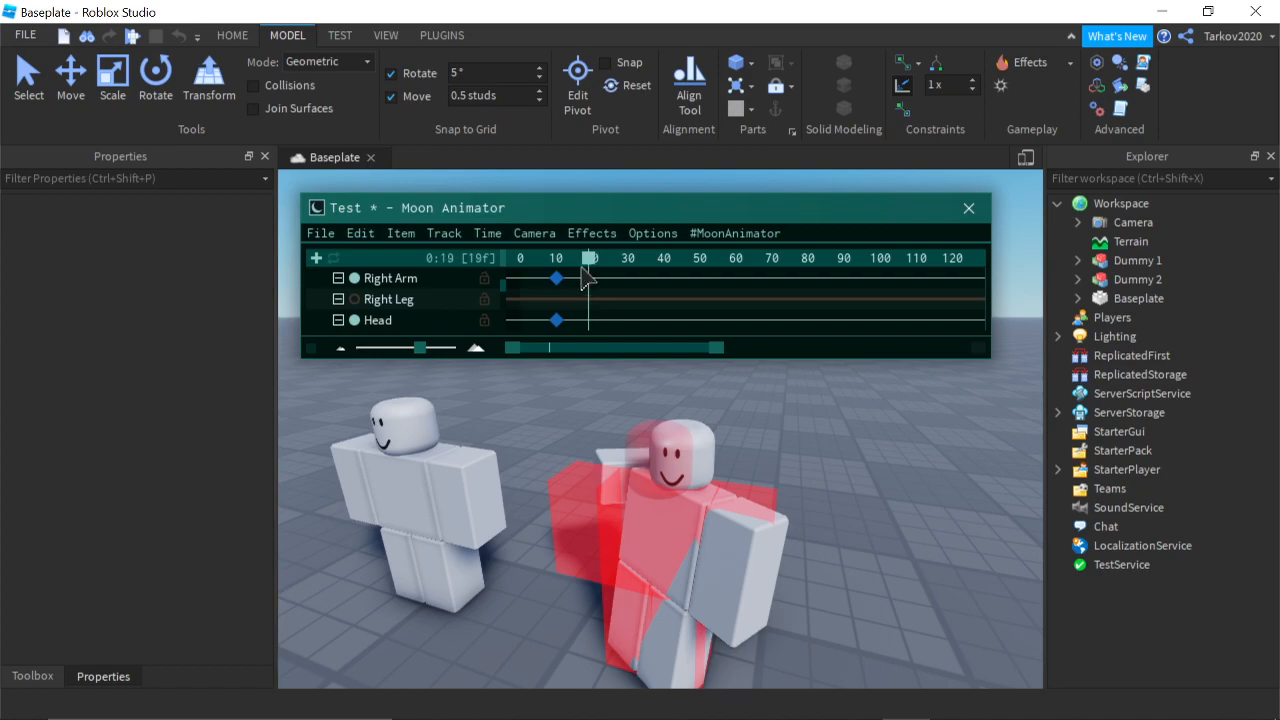
{"action": "left_click", "coordinate": [648, 502]}
{"action": "right_click_drag", "start_coordinate": [665, 512], "coordinate": [700, 515]}
{"action": "key", "text": "r"}
{"action": "left_click_drag", "start_coordinate": [702, 495], "coordinate": [721, 483]}
{"action": "key", "text": "r"}
{"action": "left_click_drag", "start_coordinate": [798, 608], "coordinate": [778, 636]}
{"action": "key", "text": "r"}
{"action": "left_click_drag", "start_coordinate": [791, 488], "coordinate": [799, 486]}
{"action": "left_click_drag", "start_coordinate": [787, 578], "coordinate": [827, 517]}
{"action": "left_click", "coordinate": [705, 462]}
{"action": "left_click", "coordinate": [924, 468]}
{"action": "right_click_drag", "start_coordinate": [924, 468], "coordinate": [919, 438]}
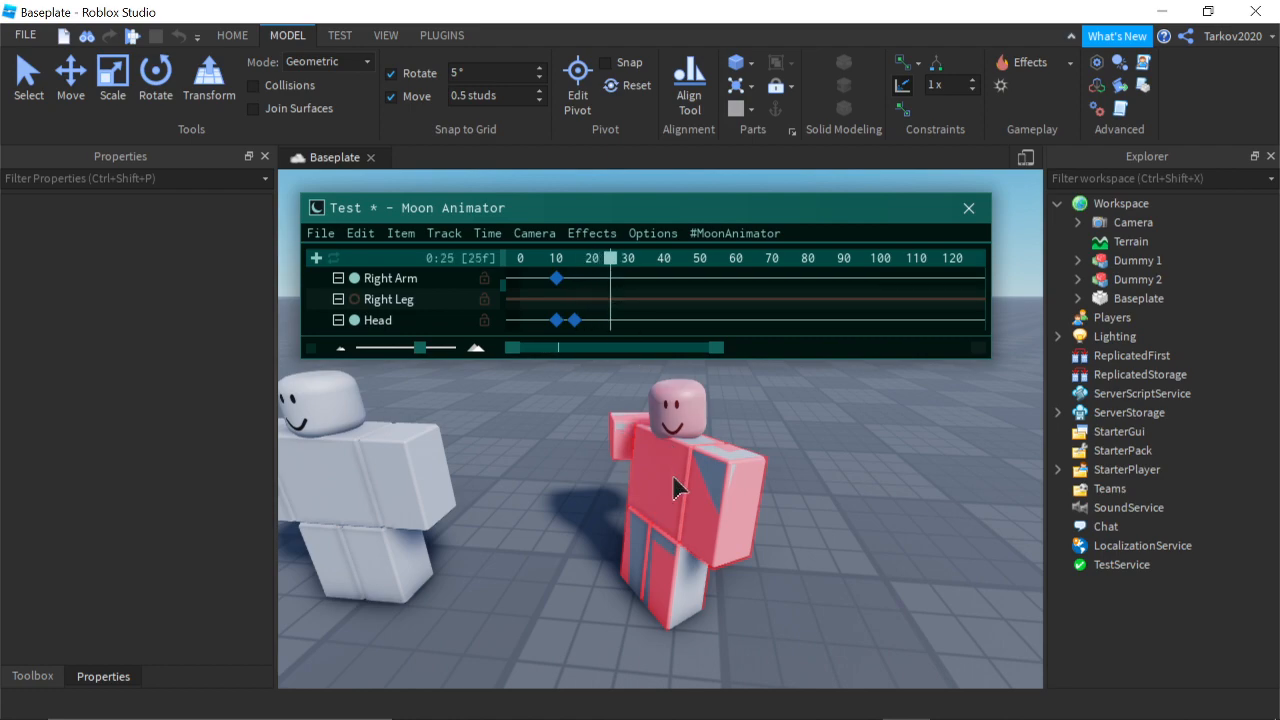
Step: At frame 25, lean Dummy 2's torso into the punch and turn its head to face forward
{"action": "scroll", "coordinate": [675, 488], "scroll_direction": "down", "scroll_amount": 2}
{"action": "left_click", "coordinate": [675, 490]}
{"action": "left_click_drag", "start_coordinate": [751, 512], "coordinate": [822, 470]}
{"action": "right_click_drag", "start_coordinate": [803, 446], "coordinate": [778, 485]}
{"action": "scroll", "coordinate": [778, 485], "scroll_direction": "up", "scroll_amount": 2}
{"action": "left_click_drag", "start_coordinate": [749, 544], "coordinate": [765, 598]}
{"action": "left_click", "coordinate": [766, 597]}
{"action": "left_click", "coordinate": [706, 453]}
{"action": "left_click_drag", "start_coordinate": [733, 435], "coordinate": [785, 481]}
{"action": "left_click_drag", "start_coordinate": [748, 588], "coordinate": [743, 514]}
{"action": "left_click_drag", "start_coordinate": [723, 378], "coordinate": [706, 370]}
{"action": "left_click", "coordinate": [704, 372]}
{"action": "left_click", "coordinate": [652, 482]}
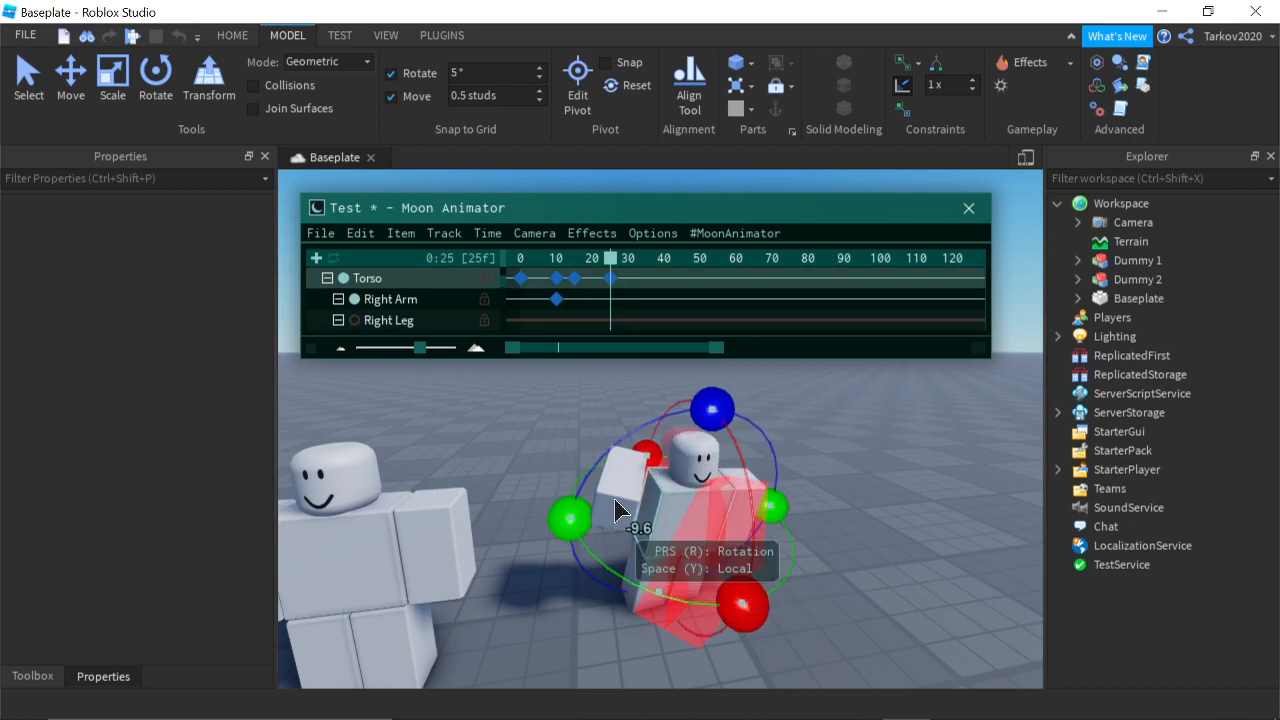
Step: Swing Dummy 2's right arm forward into the punch at frame 25 and offset its position
{"action": "left_click", "coordinate": [617, 509]}
{"action": "left_click_drag", "start_coordinate": [702, 597], "coordinate": [709, 594]}
{"action": "right_click_drag", "start_coordinate": [709, 594], "coordinate": [711, 592]}
{"action": "left_click_drag", "start_coordinate": [640, 411], "coordinate": [593, 440]}
{"action": "key", "text": "r"}
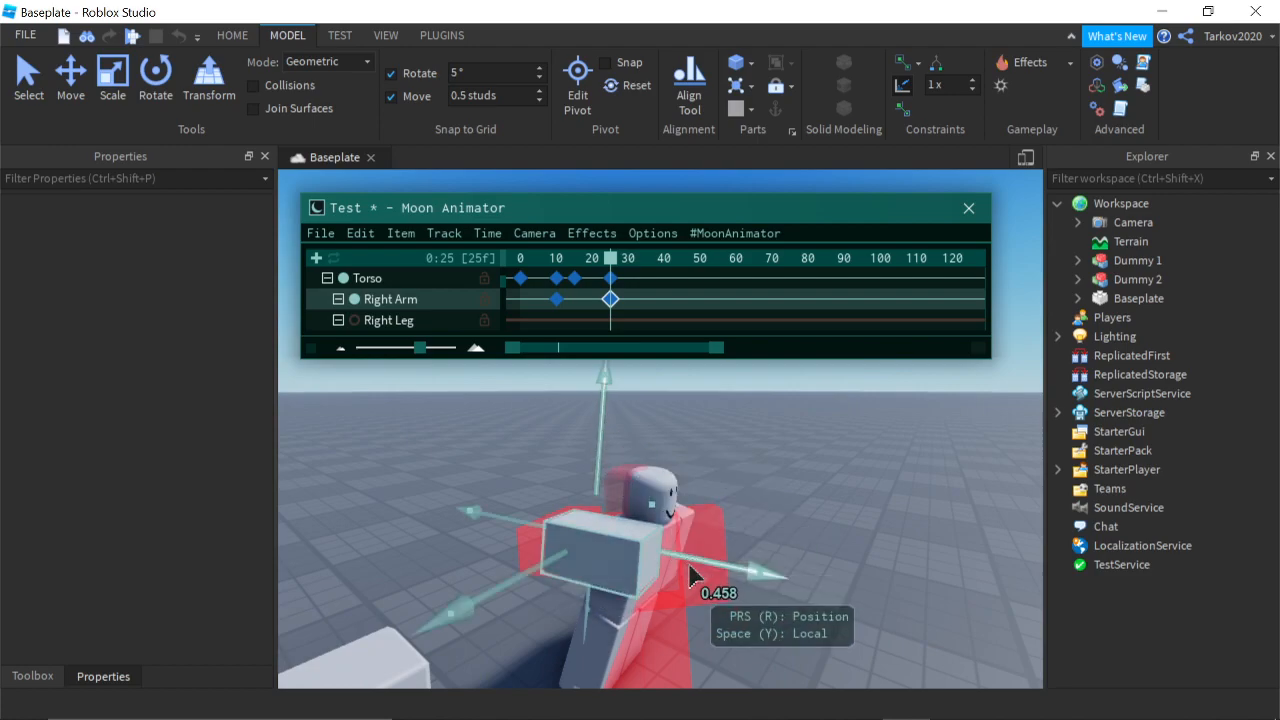
{"action": "left_click", "coordinate": [763, 465]}
Step: Reposition Dummy 2's torso in World space at frame 25 and refine the punch pose in Local space
{"action": "right_click_drag", "start_coordinate": [682, 512], "coordinate": [699, 510]}
{"action": "left_click", "coordinate": [698, 510]}
{"action": "key", "text": "y"}
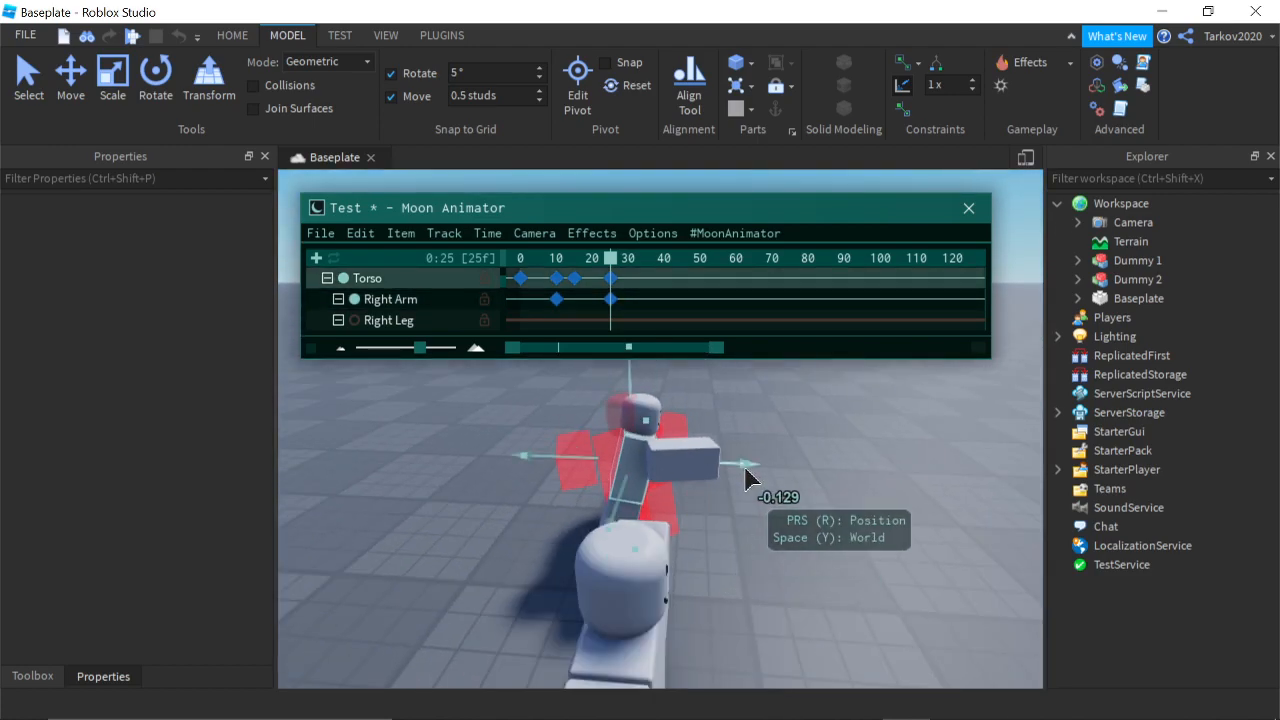
{"action": "left_click_drag", "start_coordinate": [781, 477], "coordinate": [780, 477]}
{"action": "right_click_drag", "start_coordinate": [780, 477], "coordinate": [785, 480]}
{"action": "left_click_drag", "start_coordinate": [818, 490], "coordinate": [808, 503]}
{"action": "right_click_drag", "start_coordinate": [808, 503], "coordinate": [804, 510]}
{"action": "left_click_drag", "start_coordinate": [801, 513], "coordinate": [808, 536]}
{"action": "key", "text": "y"}
{"action": "left_click", "coordinate": [866, 447]}
{"action": "right_click_drag", "start_coordinate": [866, 447], "coordinate": [866, 447]}
{"action": "left_click", "coordinate": [658, 491]}
{"action": "left_click_drag", "start_coordinate": [655, 500], "coordinate": [643, 506]}
{"action": "right_click_drag", "start_coordinate": [643, 506], "coordinate": [643, 506]}
{"action": "left_click_drag", "start_coordinate": [588, 450], "coordinate": [584, 428]}
{"action": "left_click", "coordinate": [807, 438]}
Step: Play back Dummy 2's punch animation to check the timing of its poses
{"action": "key", "text": "space"}
{"action": "right_click_drag", "start_coordinate": [803, 437], "coordinate": [789, 430]}
{"action": "key", "text": "space"}
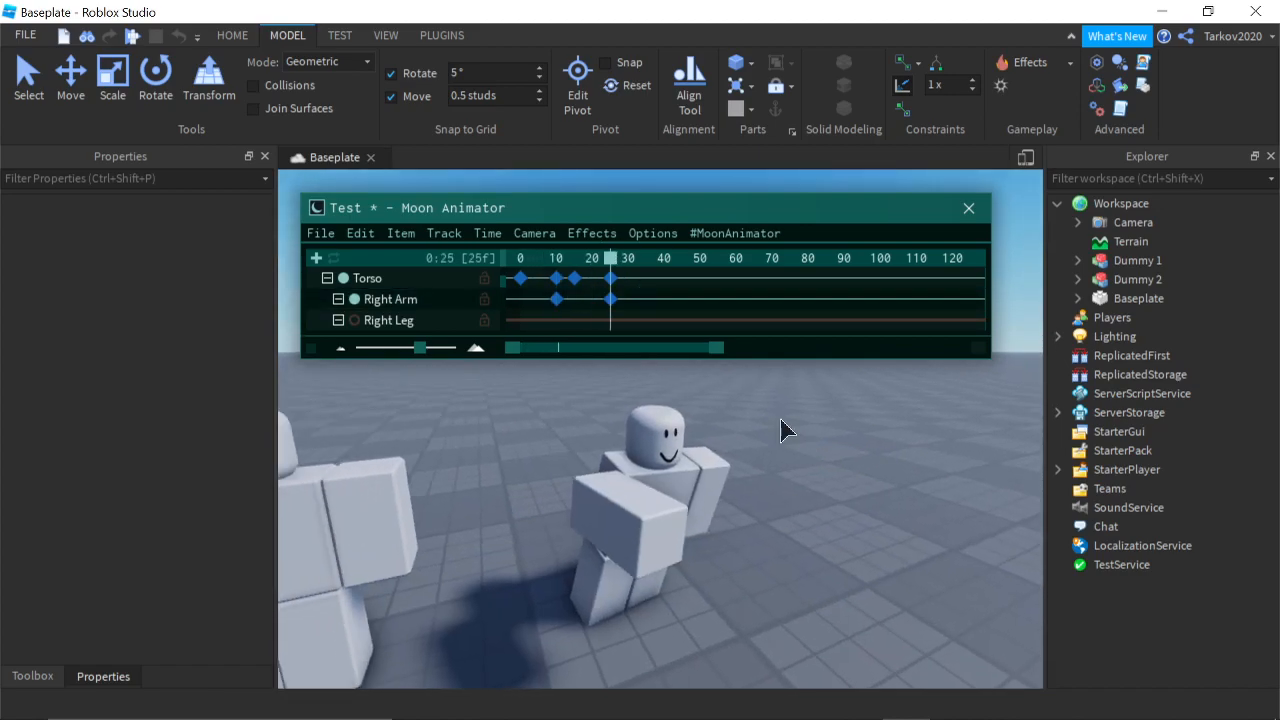
{"action": "key", "text": "space"}
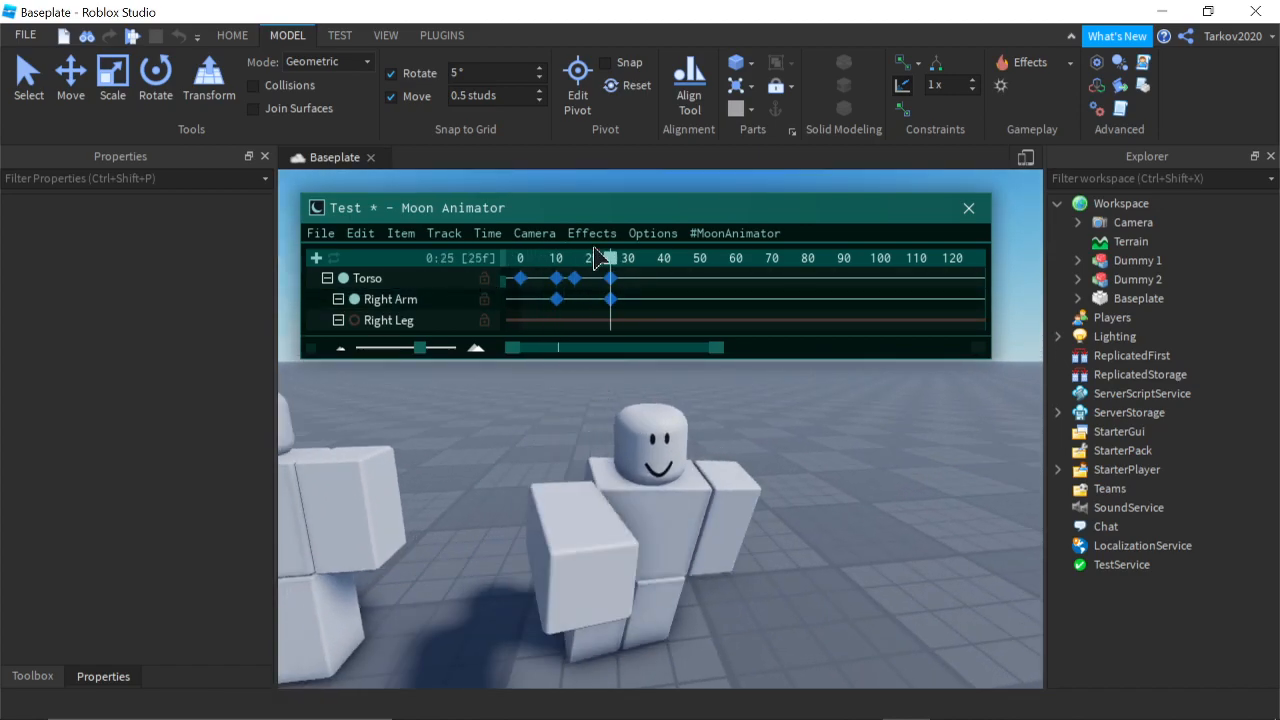
Step: Move the last Torso, Right Arm and Head keyframes from frame 25 to frame 20 and play back the punch
{"action": "scroll", "coordinate": [467, 287], "scroll_direction": "up", "scroll_amount": 2}
{"action": "mouse_move", "coordinate": [604, 298]}
{"action": "left_mouse_down"}
{"action": "mouse_move", "coordinate": [641, 388]}
{"action": "mouse_move", "coordinate": [628, 306]}
{"action": "mouse_move", "coordinate": [590, 305]}
{"action": "left_mouse_up"}
{"action": "scroll", "coordinate": [440, 293], "scroll_direction": "up", "scroll_amount": 4}
{"action": "scroll", "coordinate": [440, 292], "scroll_direction": "up", "scroll_amount": 1}
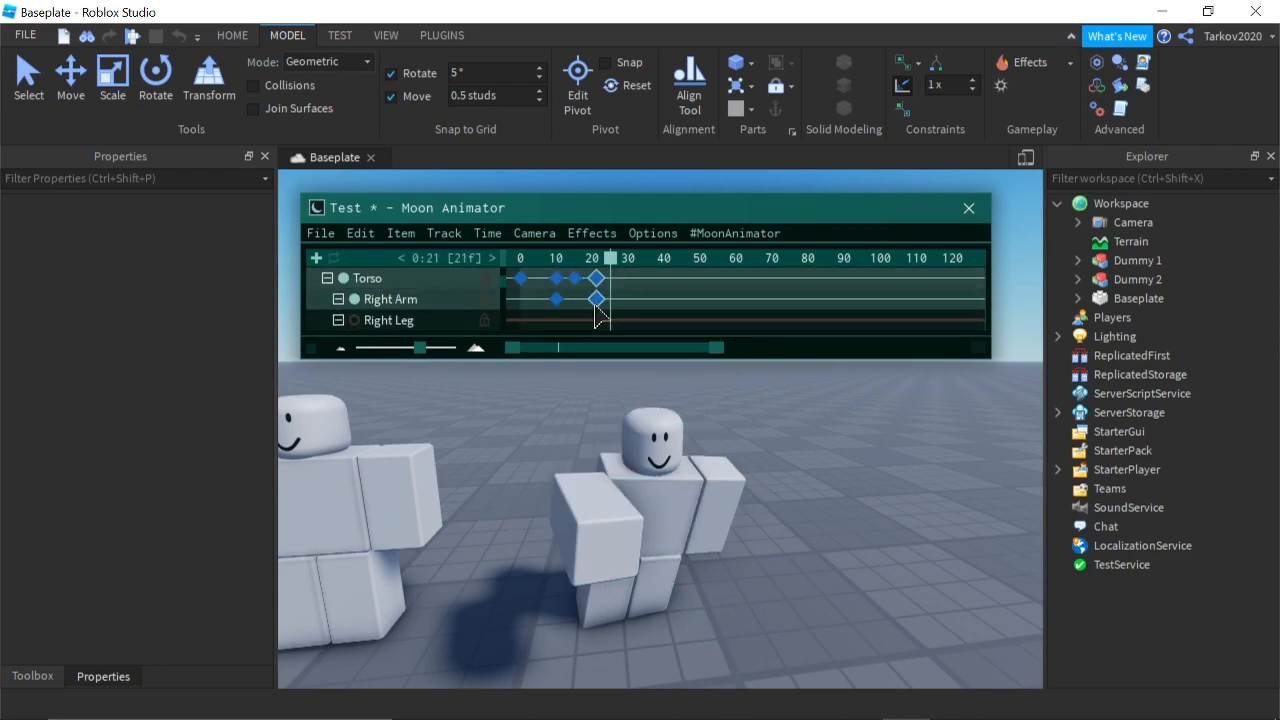
{"action": "left_click", "coordinate": [636, 275]}
{"action": "key", "text": "space"}
{"action": "key", "text": "space"}
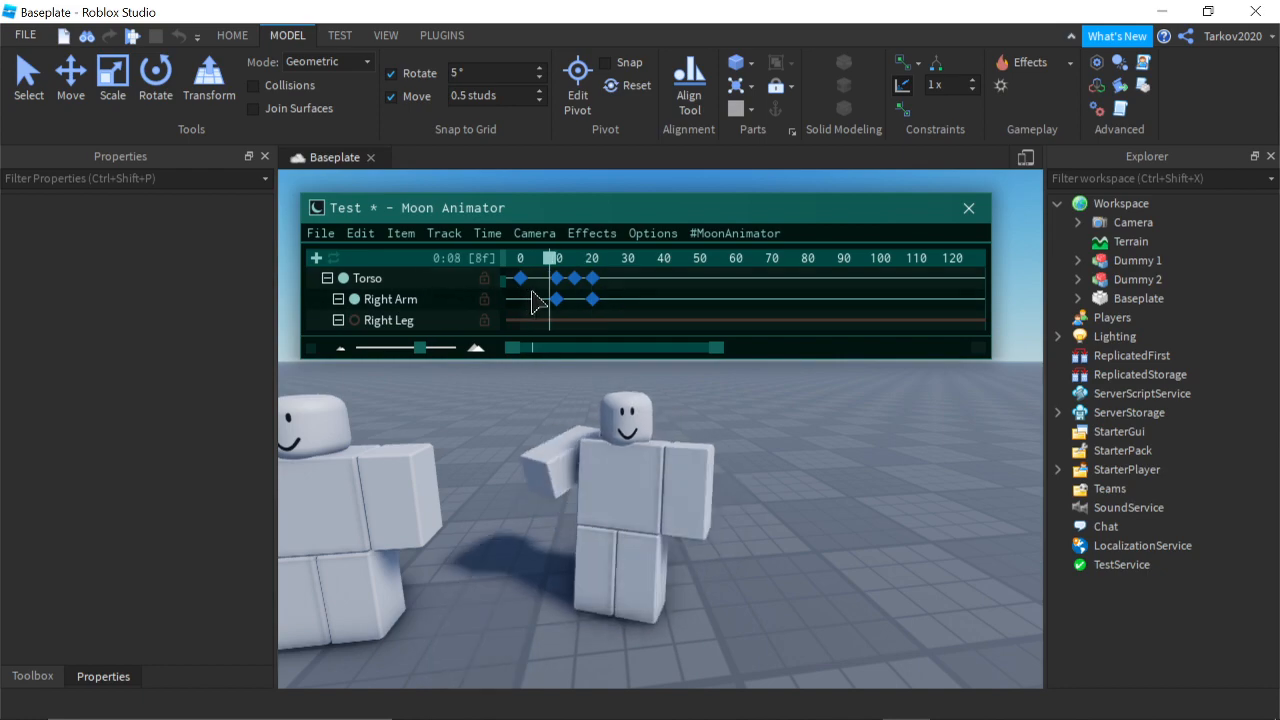
Step: Move the last Torso, Right Arm and Head keyframes back to frame 25 and replay the punch
{"action": "scroll", "coordinate": [460, 320], "scroll_direction": "up", "scroll_amount": 2}
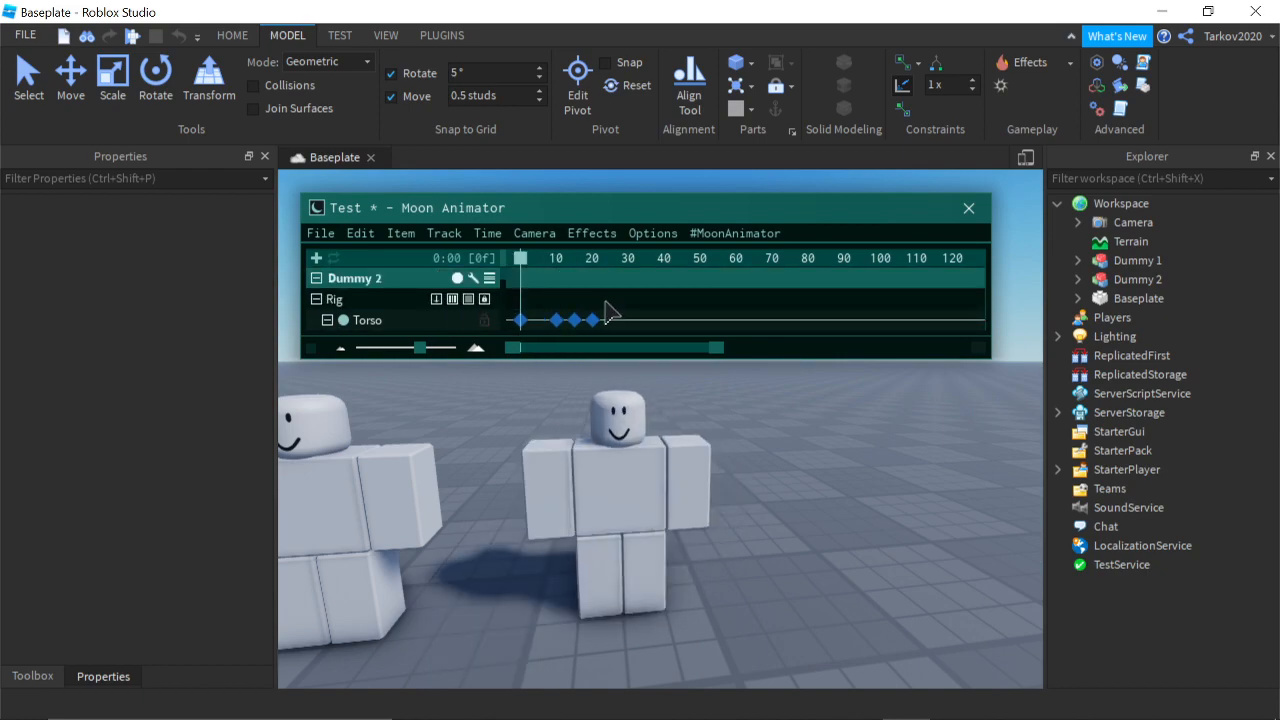
{"action": "scroll", "coordinate": [460, 305], "scroll_direction": "down", "scroll_amount": 3}
{"action": "left_click", "coordinate": [452, 300]}
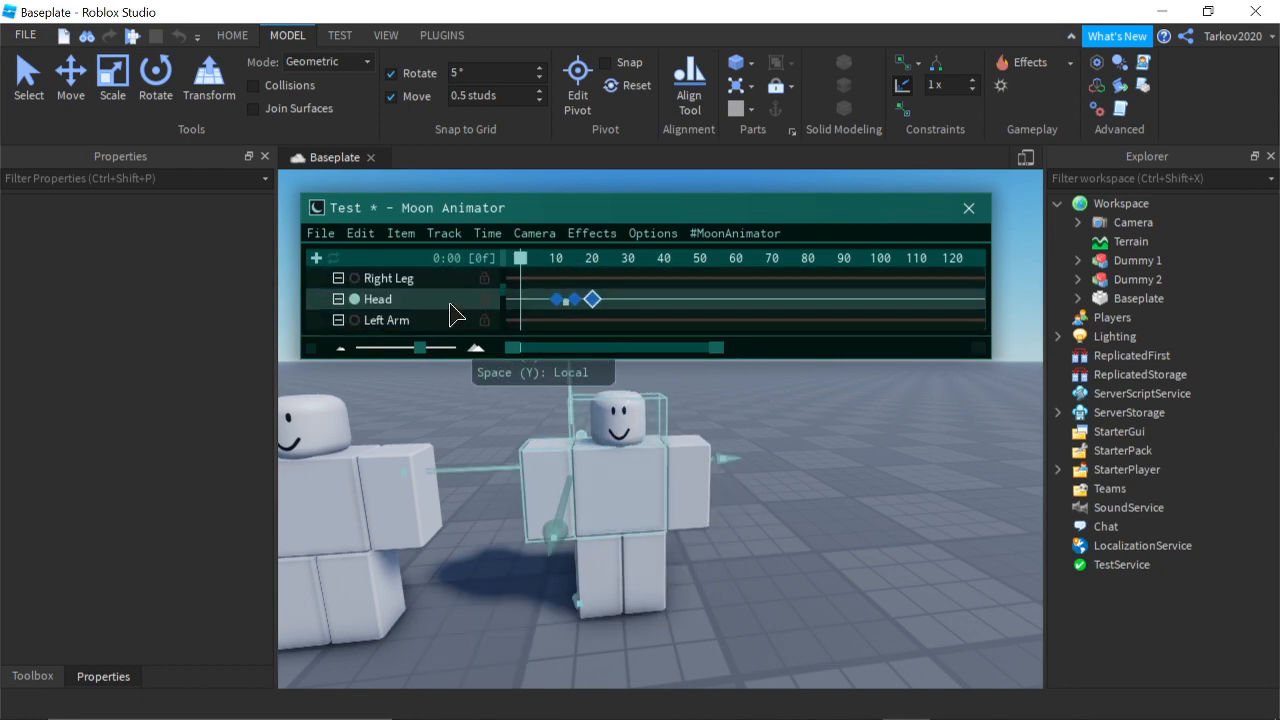
{"action": "key", "text": "space"}
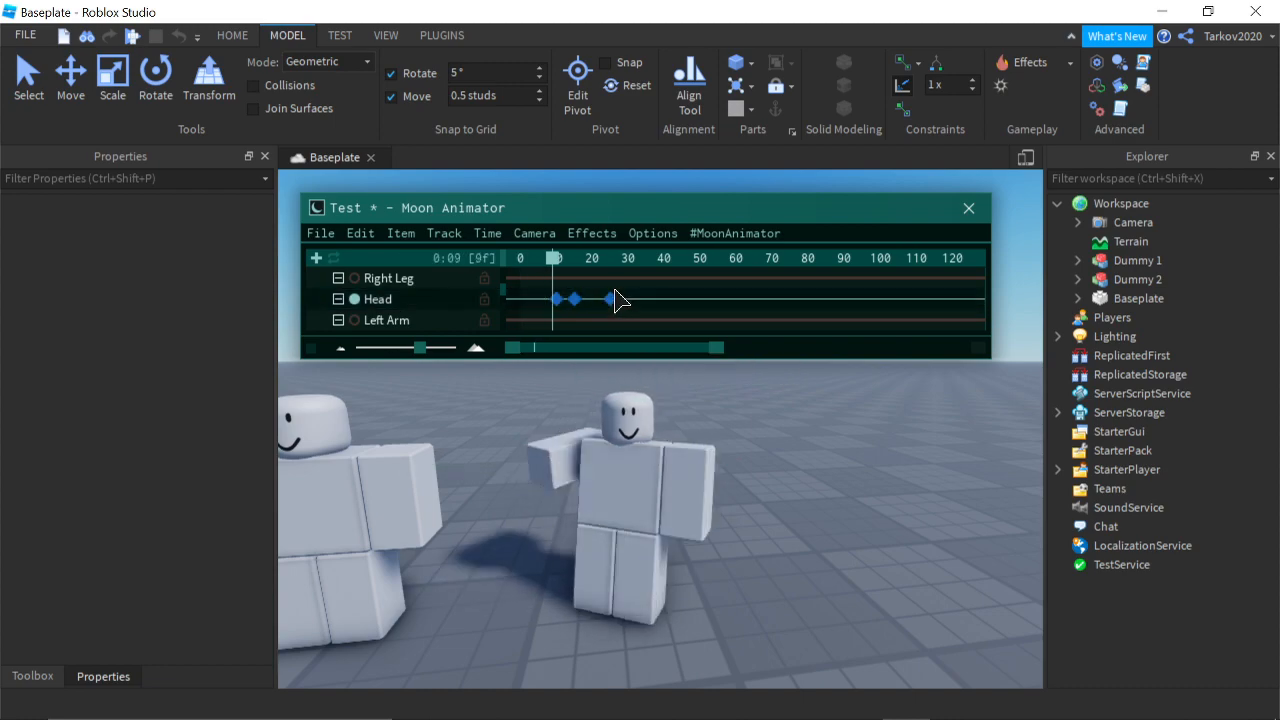
Step: Move the last Torso, Right Arm and Head keyframes to frame 23
{"action": "scroll", "coordinate": [421, 296], "scroll_direction": "up", "scroll_amount": 3}
{"action": "mouse_move", "coordinate": [598, 289]}
{"action": "left_mouse_down"}
{"action": "mouse_move", "coordinate": [641, 347]}
{"action": "mouse_move", "coordinate": [641, 329]}
{"action": "mouse_move", "coordinate": [598, 302]}
{"action": "left_mouse_up"}
{"action": "scroll", "coordinate": [452, 291], "scroll_direction": "down", "scroll_amount": 3}
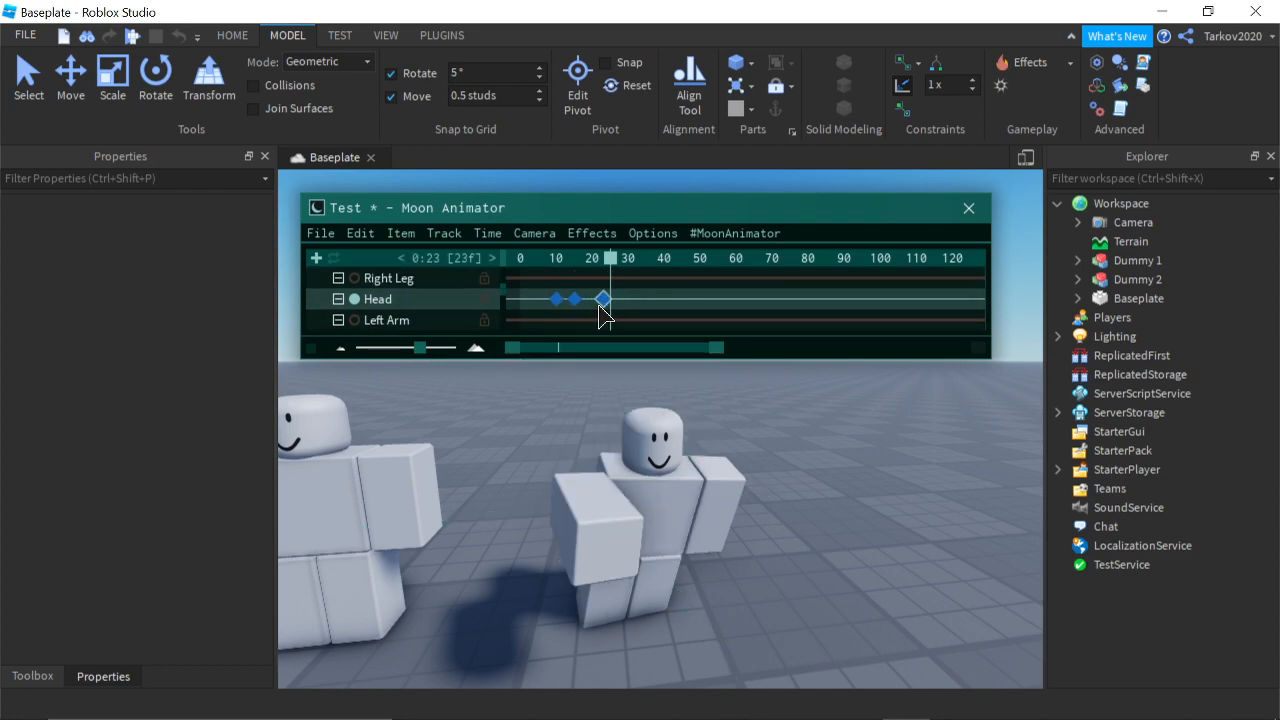
{"action": "left_click", "coordinate": [697, 305]}
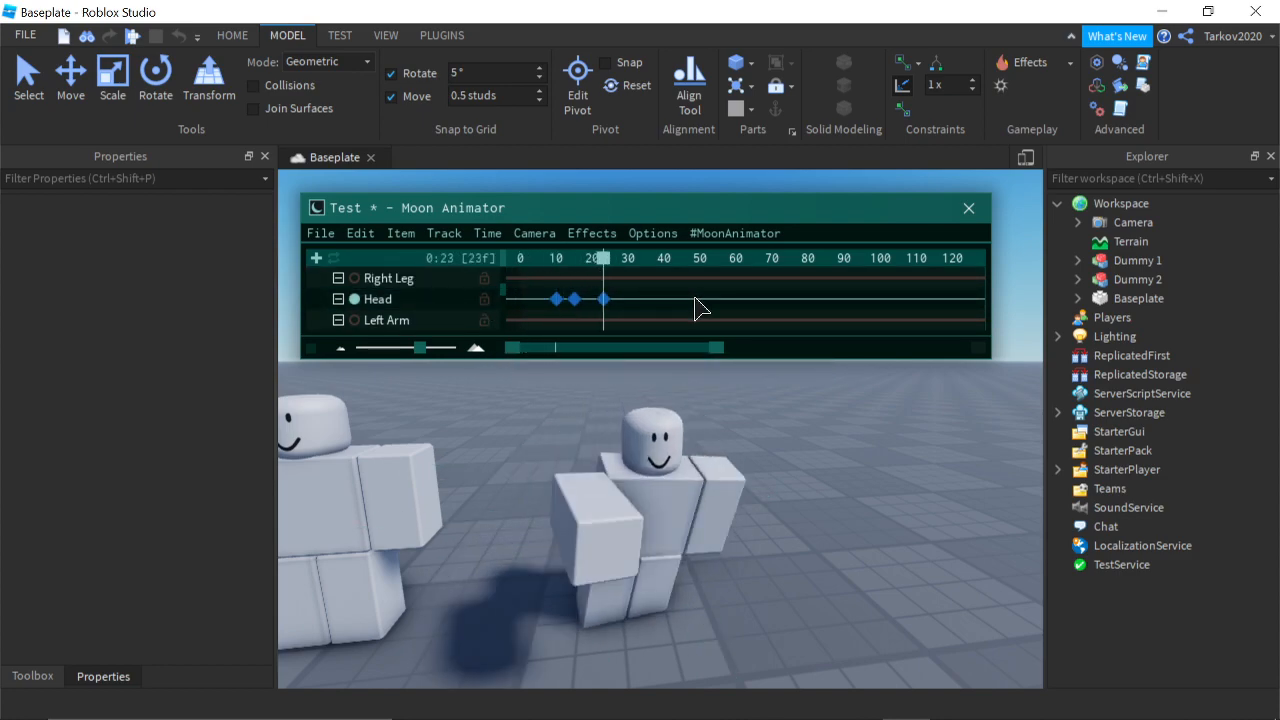
Step: At frame 27, pose Dummy 2's follow-through with the torso bent lower and the right arm swung across the body
{"action": "right_click_drag", "start_coordinate": [687, 398], "coordinate": [687, 398]}
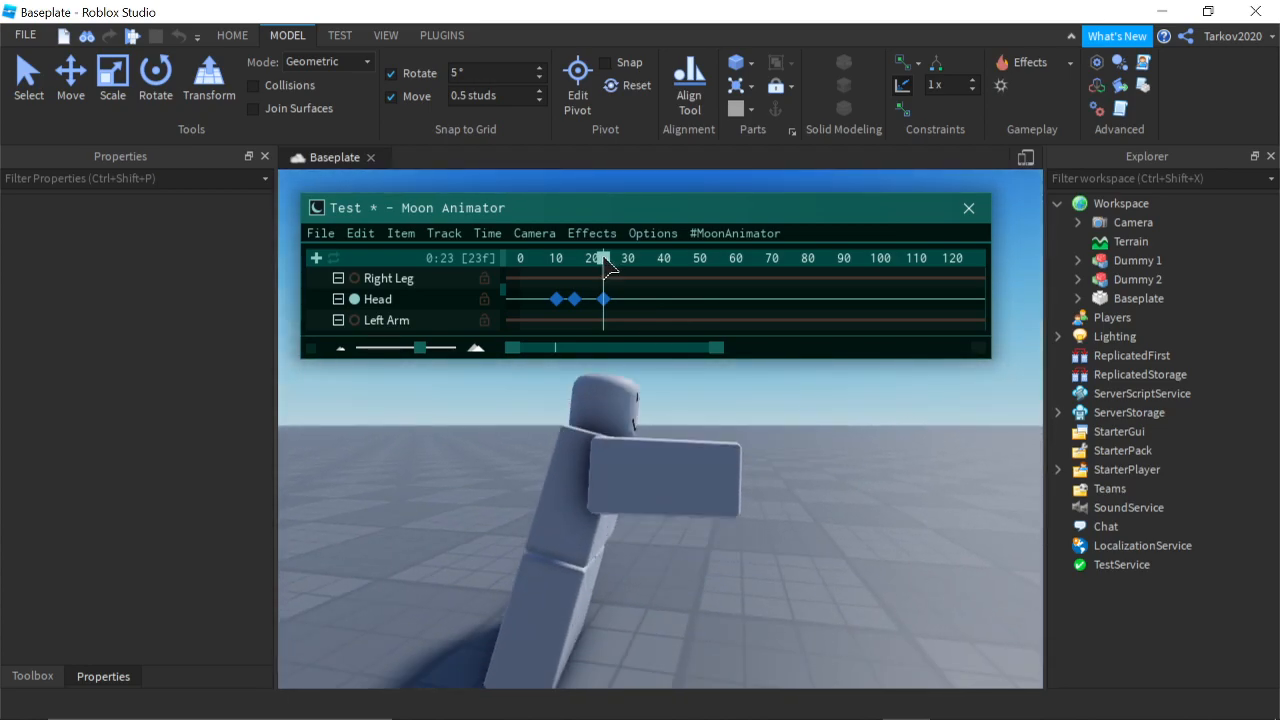
{"action": "right_click_drag", "start_coordinate": [619, 454], "coordinate": [706, 502]}
{"action": "left_click", "coordinate": [643, 480]}
{"action": "key", "text": "r"}
{"action": "left_click_drag", "start_coordinate": [728, 487], "coordinate": [714, 464]}
{"action": "right_click_drag", "start_coordinate": [714, 466], "coordinate": [808, 543]}
{"action": "left_click_drag", "start_coordinate": [836, 500], "coordinate": [758, 529]}
{"action": "right_click_drag", "start_coordinate": [758, 529], "coordinate": [758, 529]}
{"action": "left_click", "coordinate": [656, 529]}
{"action": "right_click_drag", "start_coordinate": [656, 529], "coordinate": [701, 612]}
{"action": "left_click_drag", "start_coordinate": [688, 632], "coordinate": [815, 561]}
{"action": "left_click", "coordinate": [668, 568]}
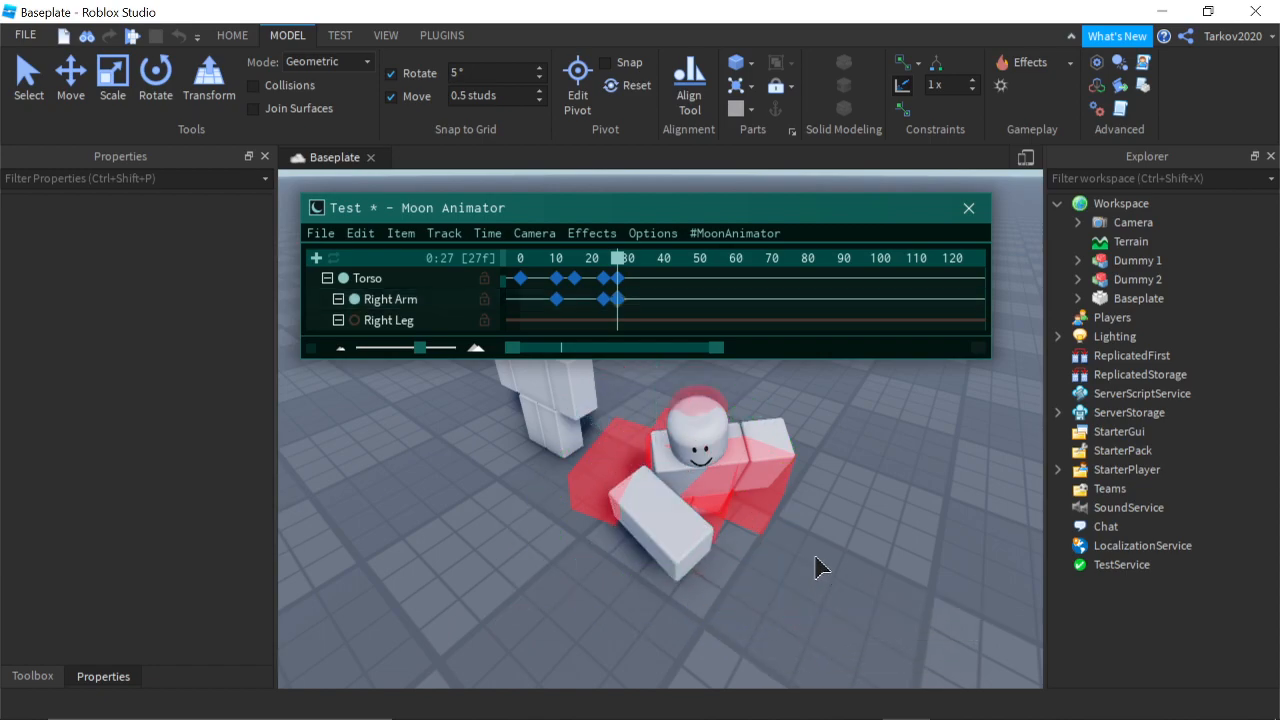
Step: Reposition Dummy 2's torso at frame 27, shifting it about 0.55 toward its right-arm side
{"action": "left_click", "coordinate": [660, 470]}
{"action": "left_click_drag", "start_coordinate": [706, 570], "coordinate": [715, 600]}
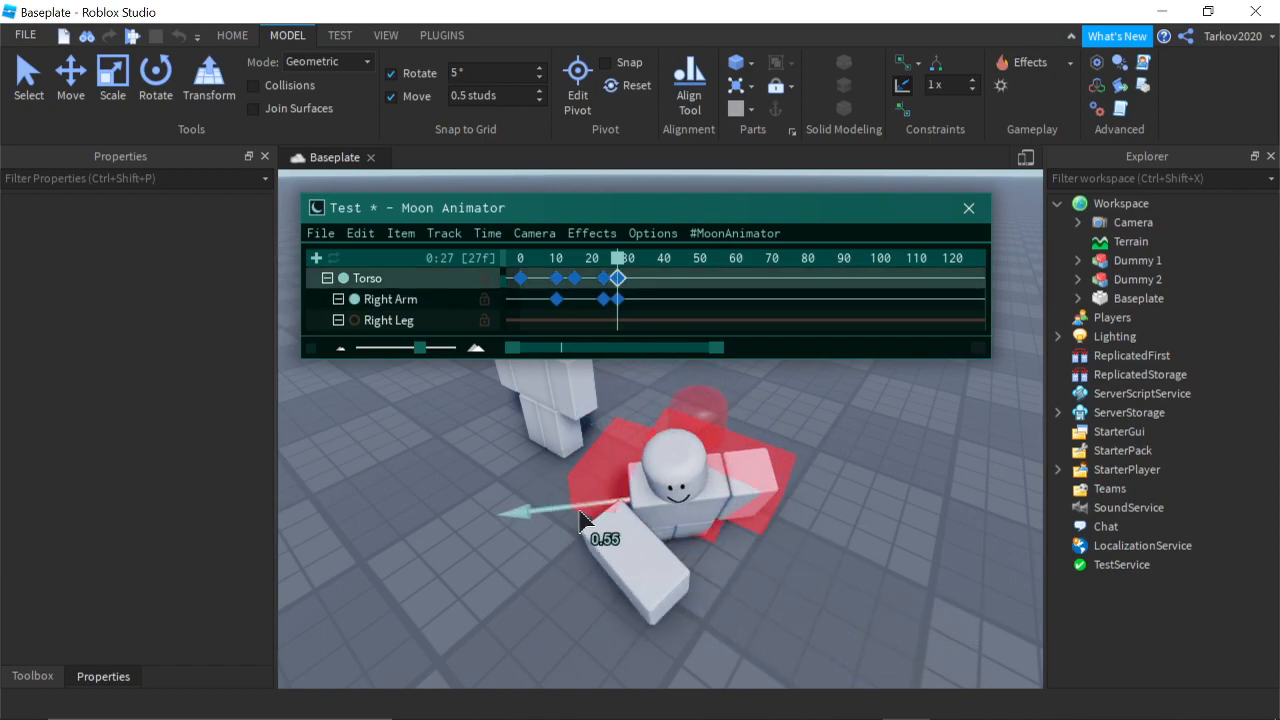
{"action": "left_click_drag", "start_coordinate": [583, 520], "coordinate": [583, 520]}
Step: Play back the punch with its follow-through from several angles and return to frame 0
{"action": "key", "text": "space"}
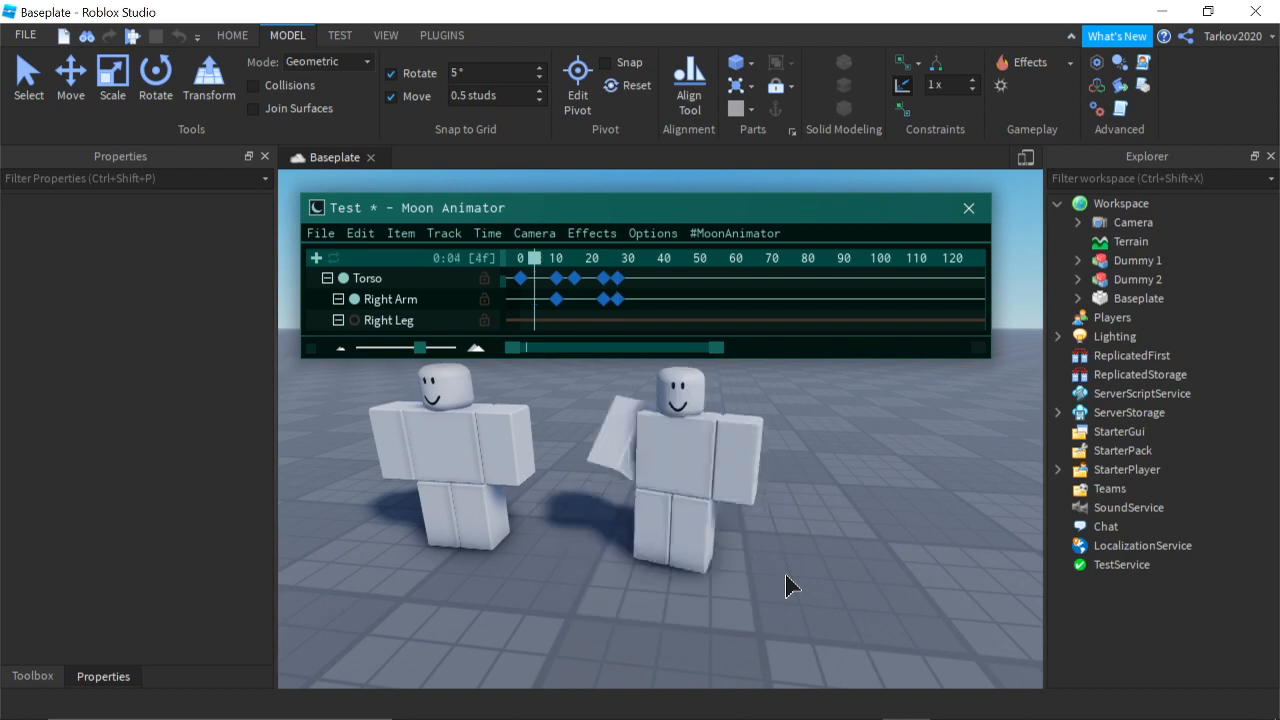
{"action": "right_click_drag", "start_coordinate": [786, 575], "coordinate": [783, 579]}
{"action": "key", "text": "space"}
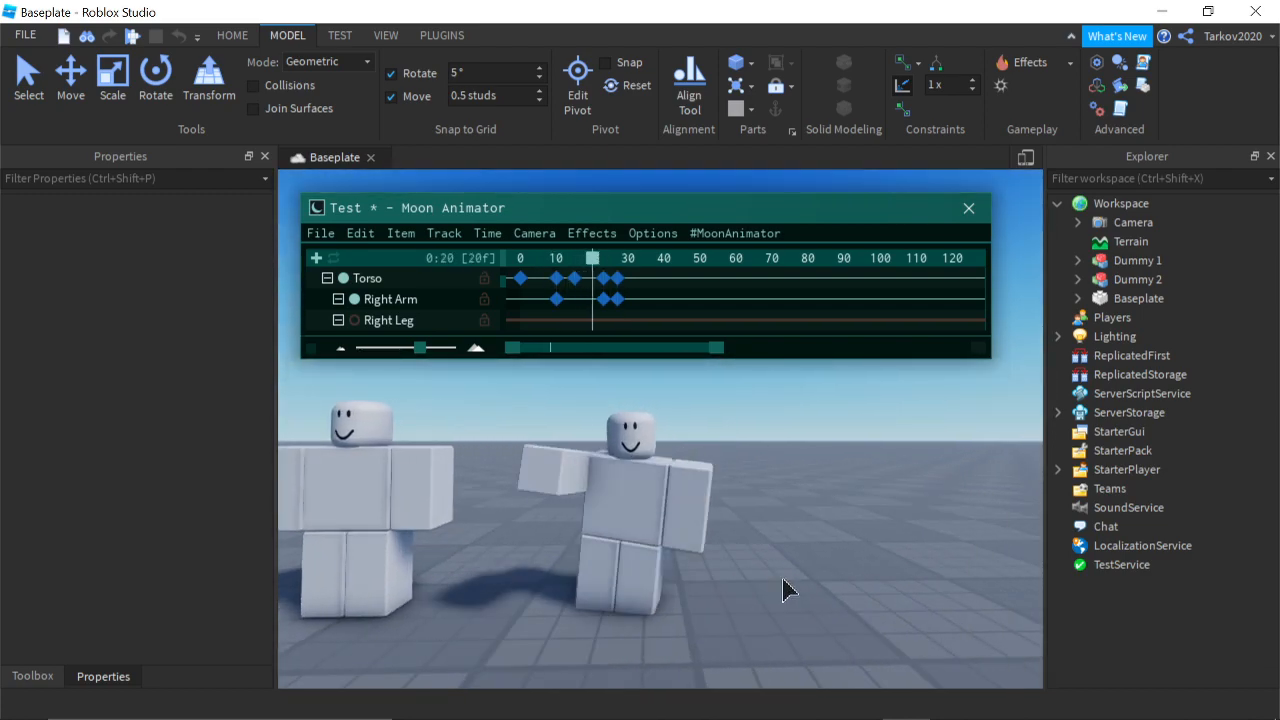
{"action": "key", "text": "space"}
{"action": "key", "text": "a"}
{"action": "right_click_drag", "start_coordinate": [543, 390], "coordinate": [548, 402]}
{"action": "key", "text": "space"}
{"action": "left_click_drag", "start_coordinate": [619, 258], "coordinate": [520, 259]}
{"action": "right_click_drag", "start_coordinate": [623, 410], "coordinate": [711, 432]}
{"action": "key", "text": "space"}
{"action": "key", "text": "space"}
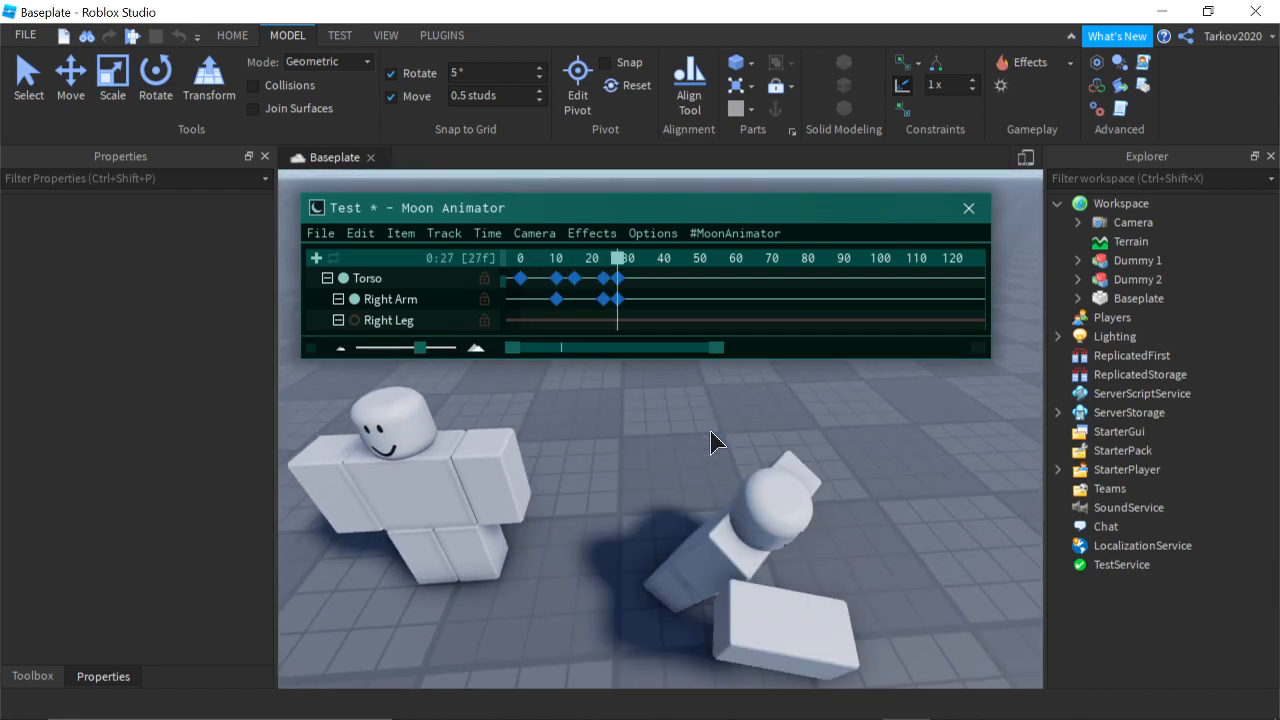
{"action": "key", "text": "space"}
{"action": "left_click_drag", "start_coordinate": [621, 259], "coordinate": [490, 275]}
Step: Return the timeline to frame 0 and play back the punch with its follow-through
{"action": "scroll", "coordinate": [466, 281], "scroll_direction": "up", "scroll_amount": 2}
{"action": "left_click_drag", "start_coordinate": [611, 291], "coordinate": [620, 235]}
{"action": "scroll", "coordinate": [474, 318], "scroll_direction": "up", "scroll_amount": 5}
{"action": "left_click", "coordinate": [657, 307]}
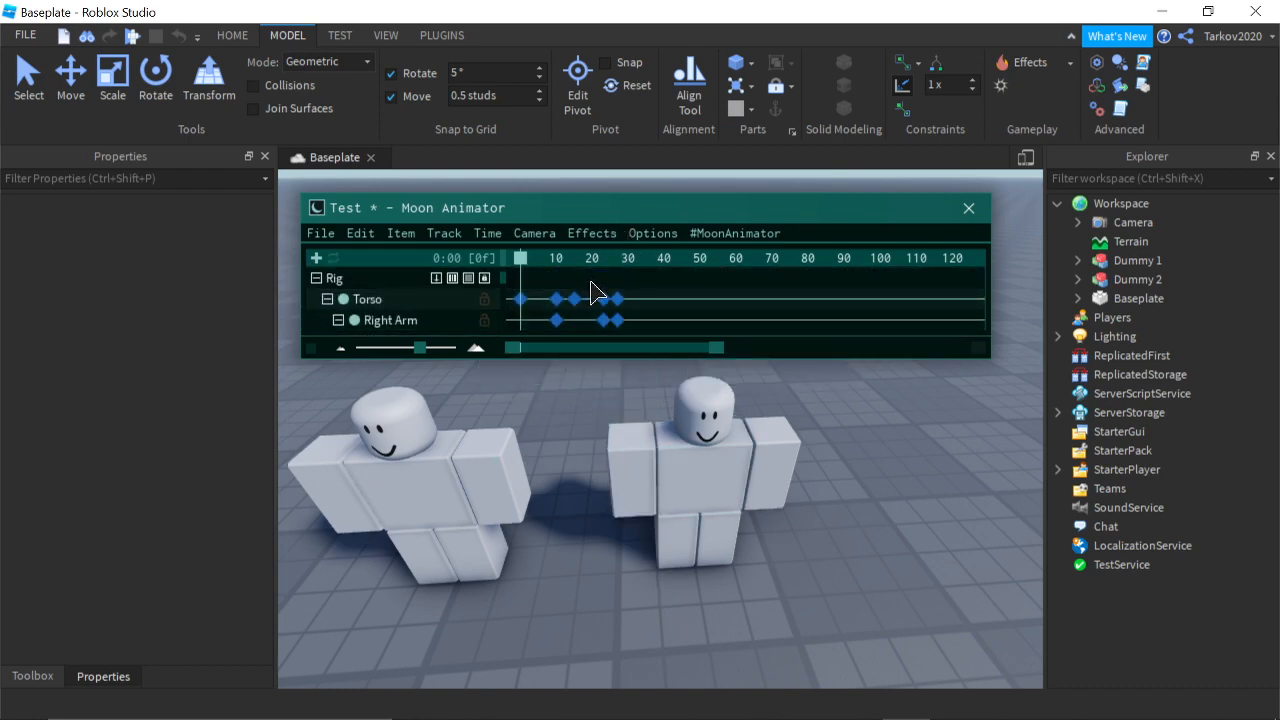
{"action": "key", "text": "space"}
Step: Apply Back easing with direction Out to the Torso, Right Arm and Head keyframes at frame 23 and play back the punch
{"action": "scroll", "coordinate": [528, 302], "scroll_direction": "up", "scroll_amount": 1}
{"action": "left_click_drag", "start_coordinate": [587, 290], "coordinate": [613, 339]}
{"action": "scroll", "coordinate": [420, 286], "scroll_direction": "up", "scroll_amount": 2}
{"action": "left_click", "coordinate": [433, 234]}
{"action": "left_click", "coordinate": [482, 262]}
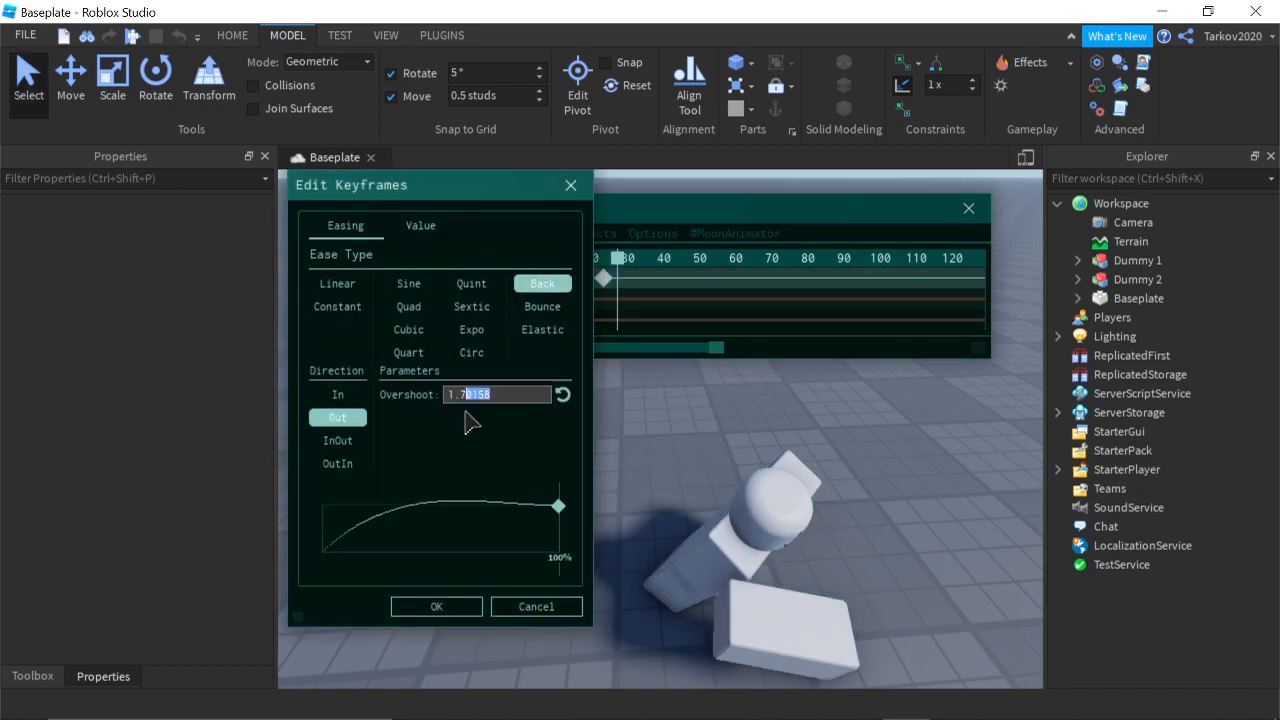
{"action": "left_click", "coordinate": [462, 608]}
{"action": "key", "text": "space"}
{"action": "scroll", "coordinate": [755, 480], "scroll_direction": "up", "scroll_amount": 3}
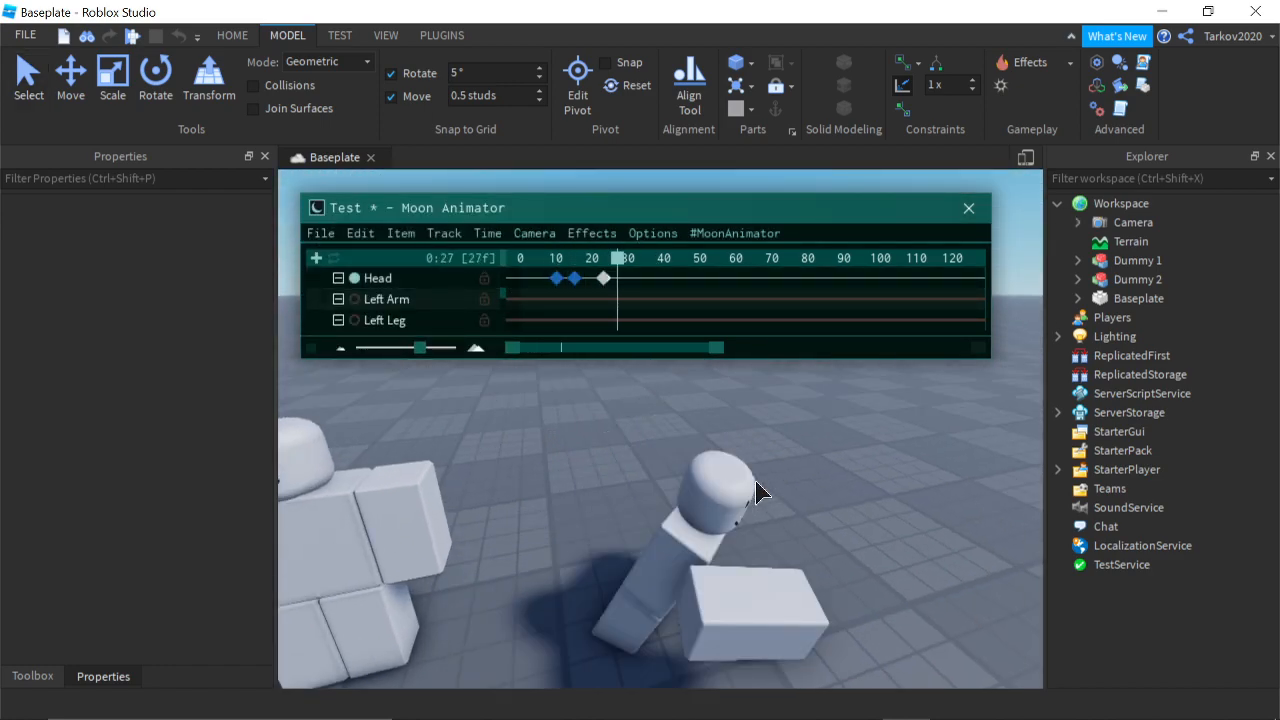
Step: Move the final Torso and Right Arm keyframes to frame 35 and play back the slower follow-through
{"action": "scroll", "coordinate": [425, 317], "scroll_direction": "up", "scroll_amount": 4}
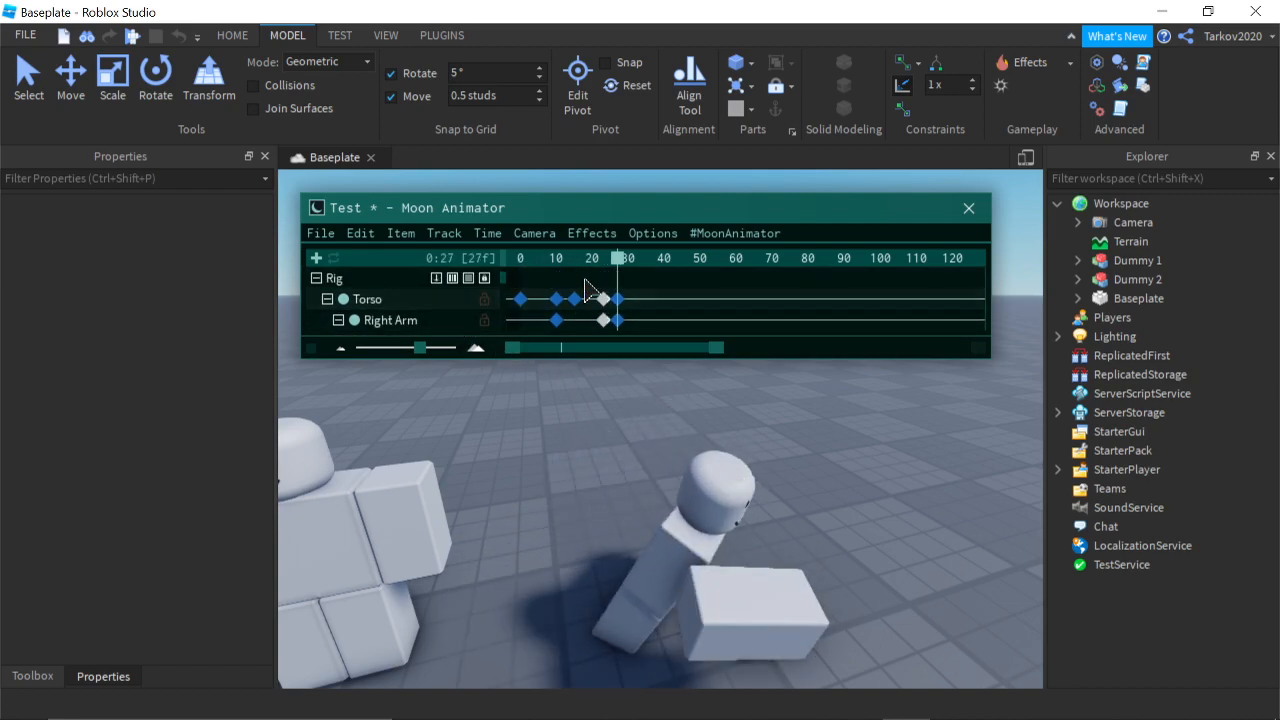
{"action": "scroll", "coordinate": [612, 290], "scroll_direction": "down", "scroll_amount": 1}
{"action": "left_click_drag", "start_coordinate": [620, 296], "coordinate": [660, 315]}
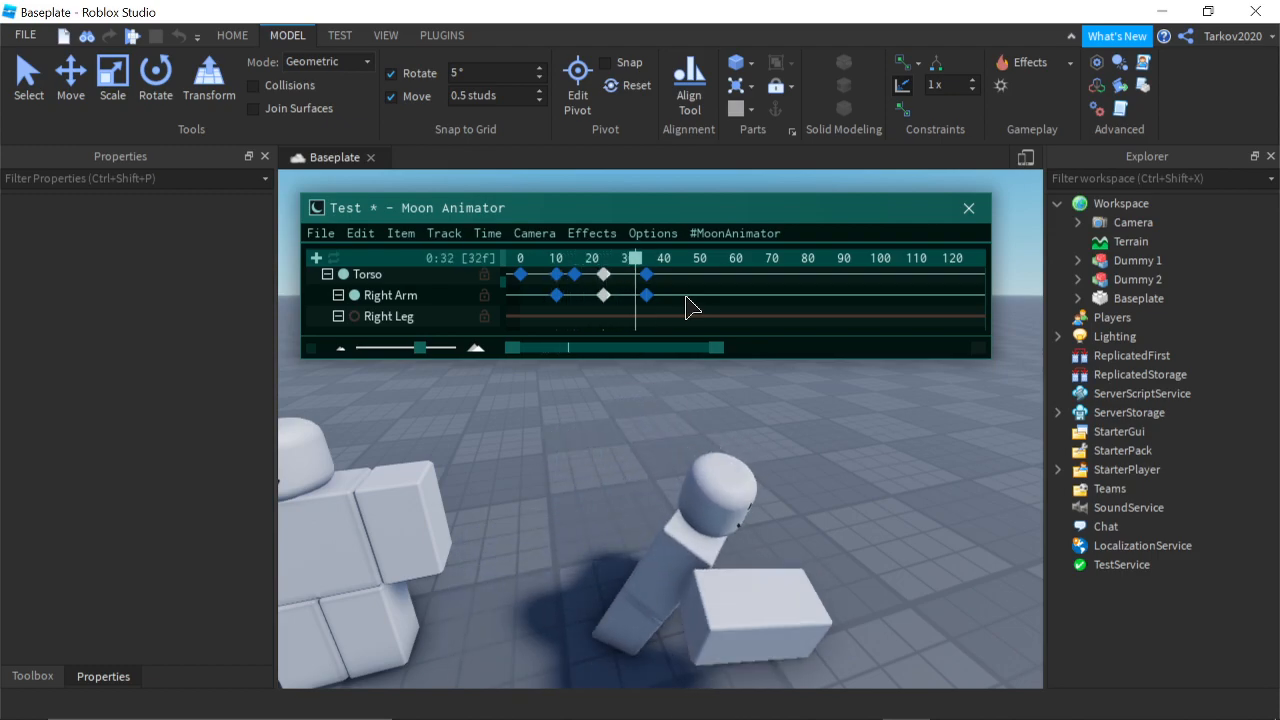
{"action": "key", "text": "space"}
{"action": "key", "text": "space"}
{"action": "right_click_drag", "start_coordinate": [715, 443], "coordinate": [715, 443]}
{"action": "key", "text": "space"}
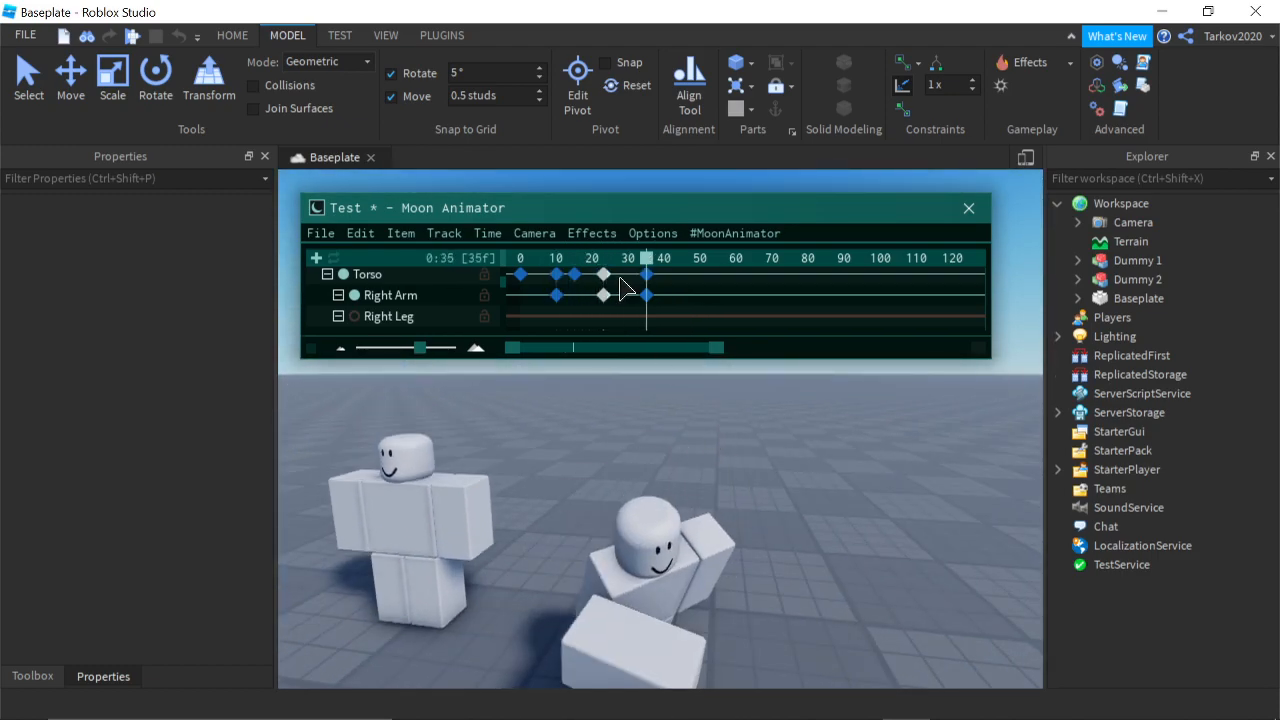
Step: Apply Back easing with direction In and overshoot 1.3 to the Torso, Right Arm and Head keyframes at frame 10
{"action": "key", "text": "a"}
{"action": "left_click_drag", "start_coordinate": [645, 262], "coordinate": [556, 285]}
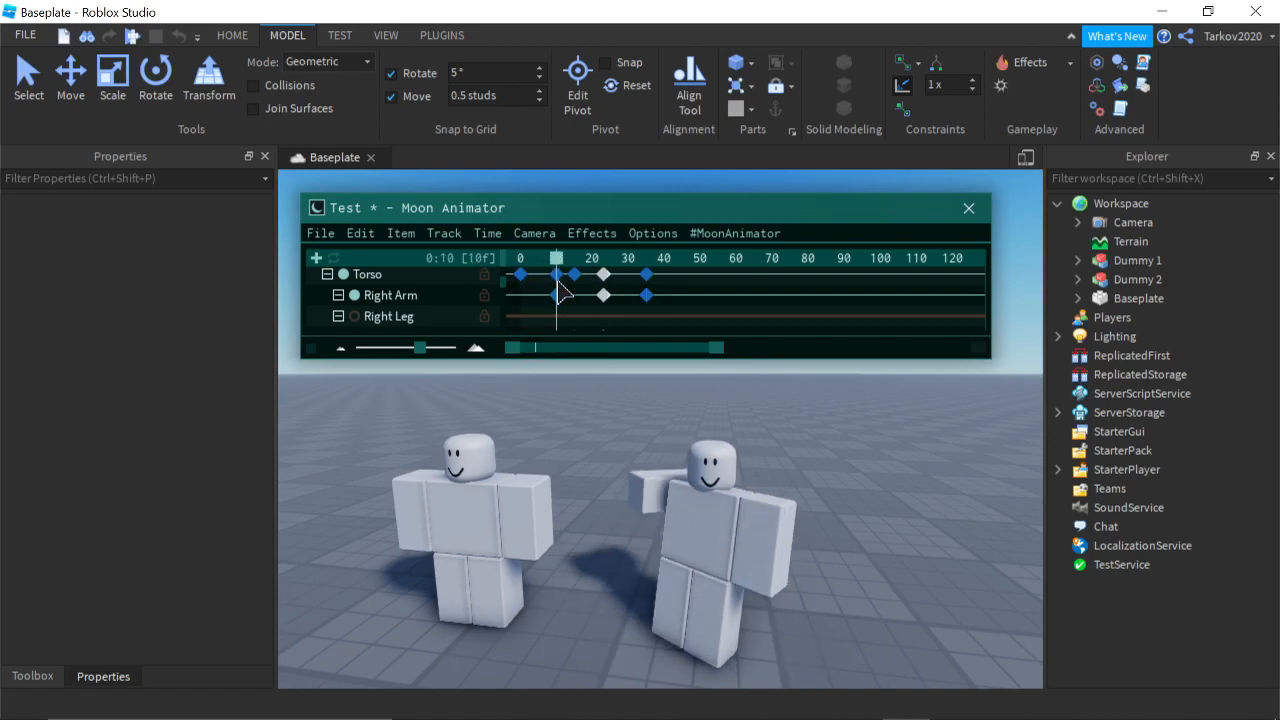
{"action": "scroll", "coordinate": [510, 298], "scroll_direction": "up", "scroll_amount": 3}
{"action": "scroll", "coordinate": [578, 322], "scroll_direction": "down", "scroll_amount": 2}
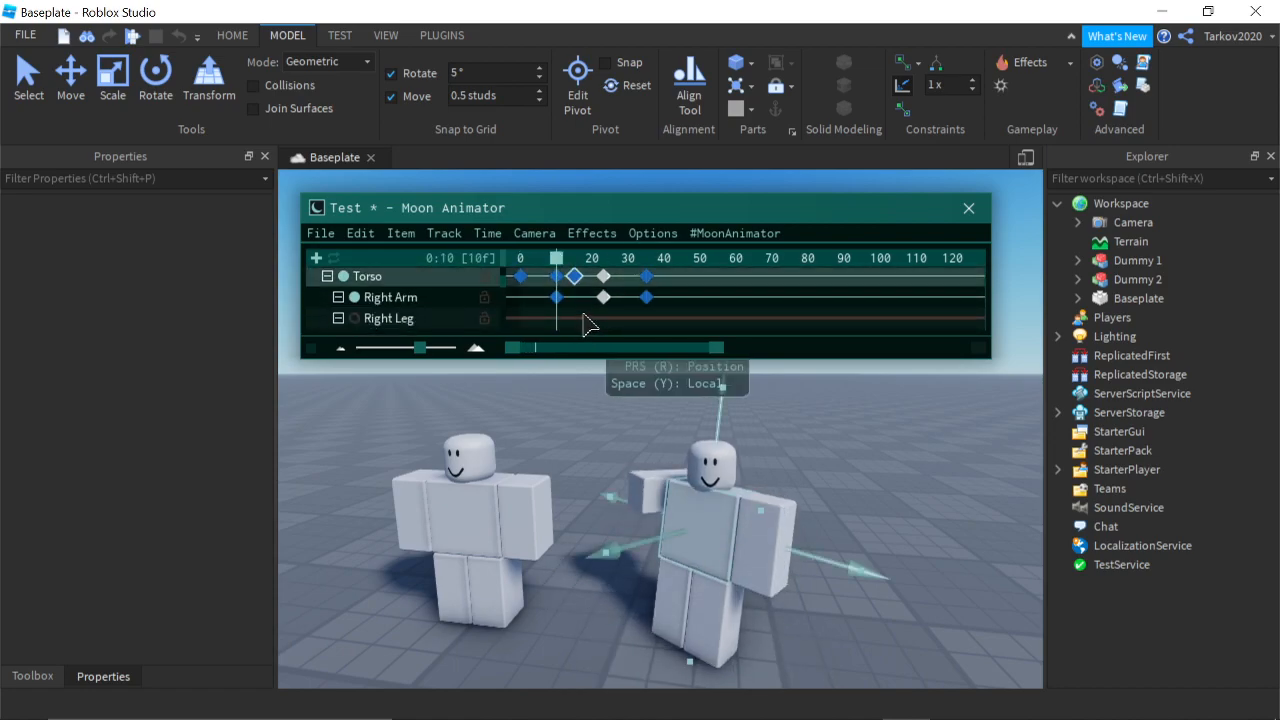
{"action": "scroll", "coordinate": [500, 318], "scroll_direction": "up", "scroll_amount": 1}
{"action": "scroll", "coordinate": [548, 305], "scroll_direction": "down", "scroll_amount": 4}
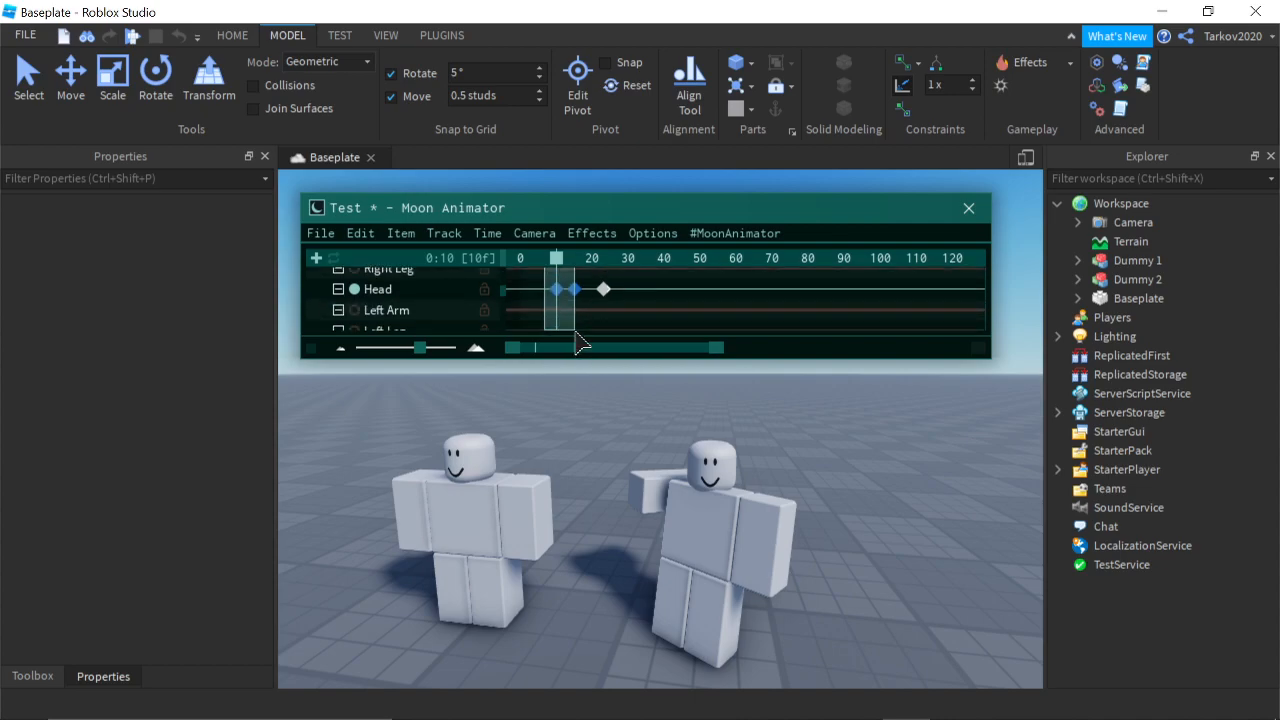
{"action": "left_click", "coordinate": [460, 283]}
{"action": "scroll", "coordinate": [403, 318], "scroll_direction": "down", "scroll_amount": 2}
{"action": "scroll", "coordinate": [420, 300], "scroll_direction": "up", "scroll_amount": 3}
{"action": "left_click", "coordinate": [444, 233]}
{"action": "left_click", "coordinate": [485, 256]}
{"action": "left_click", "coordinate": [545, 285]}
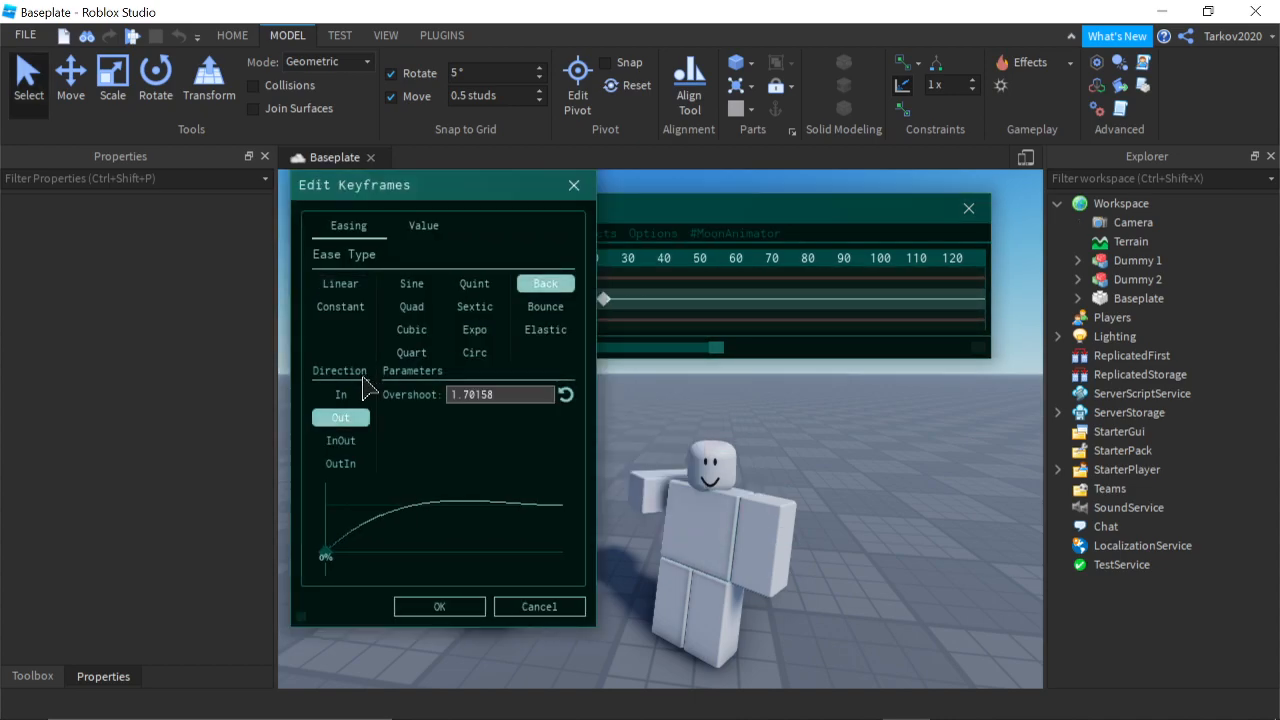
{"action": "left_click", "coordinate": [358, 396]}
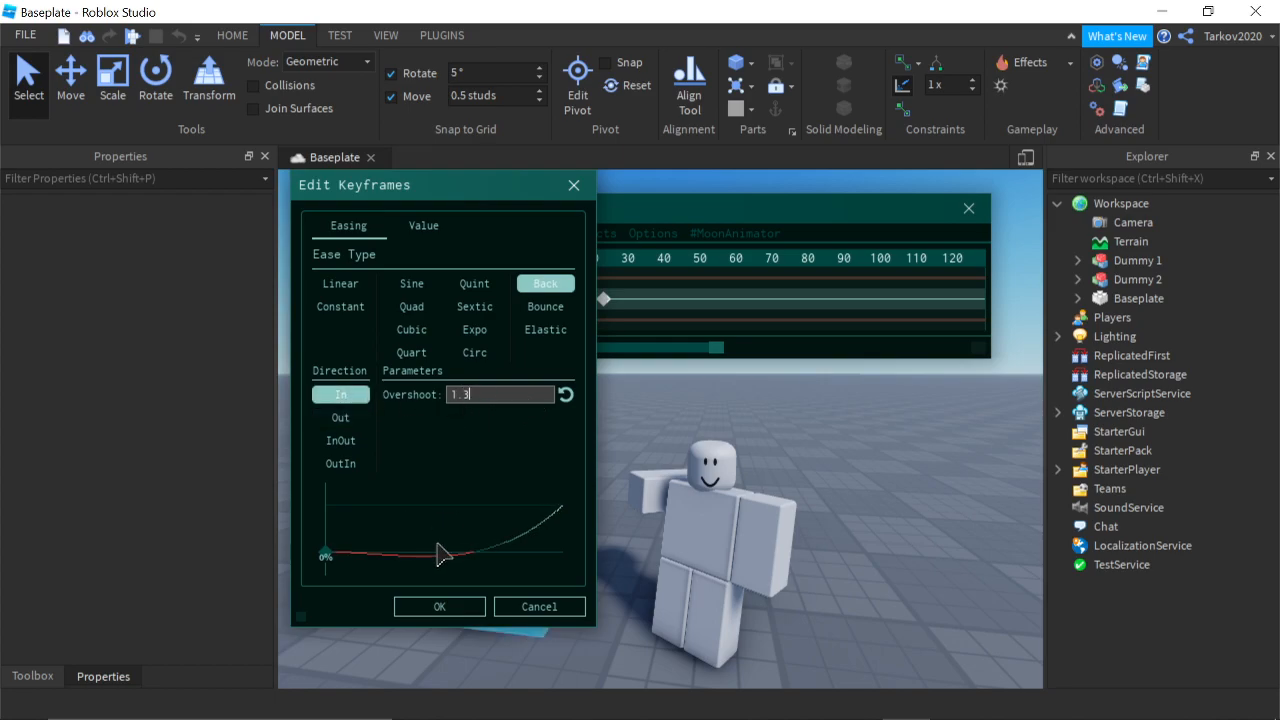
{"action": "left_click", "coordinate": [439, 607]}
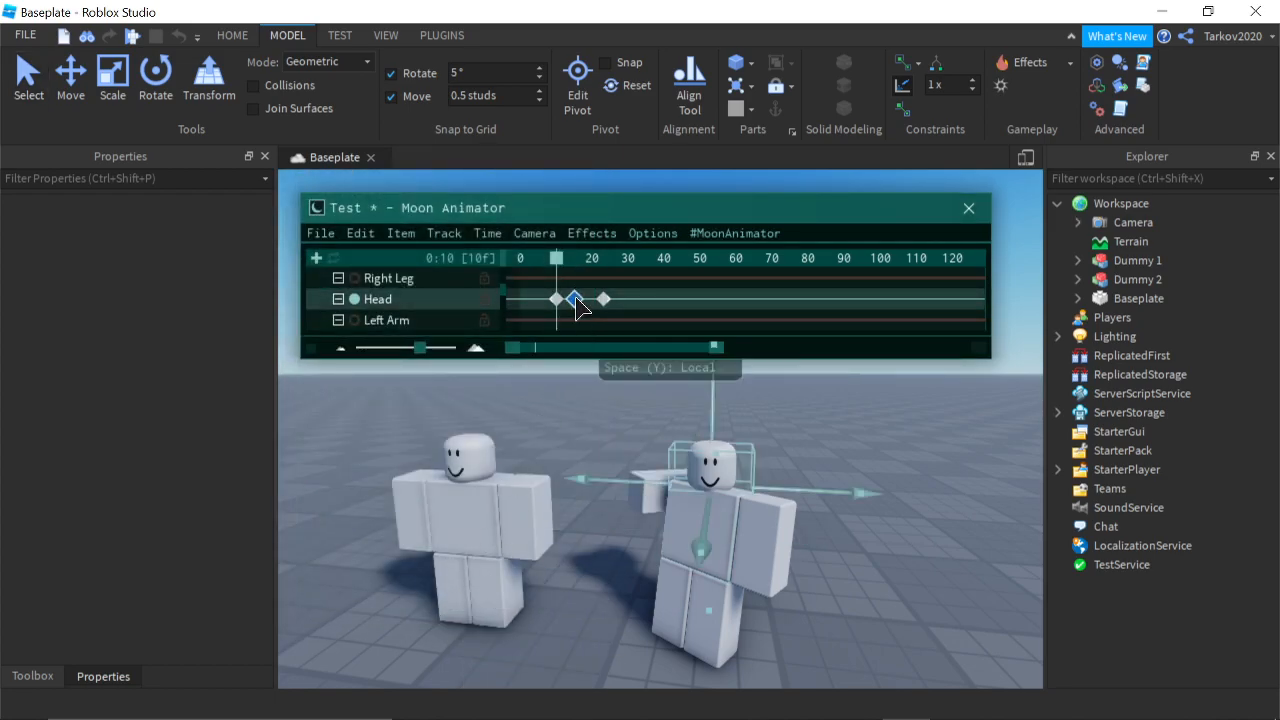
Step: Delete the Torso and Head keyframes at frame 15, play back the punch and return to frame 0
{"action": "key", "text": "space"}
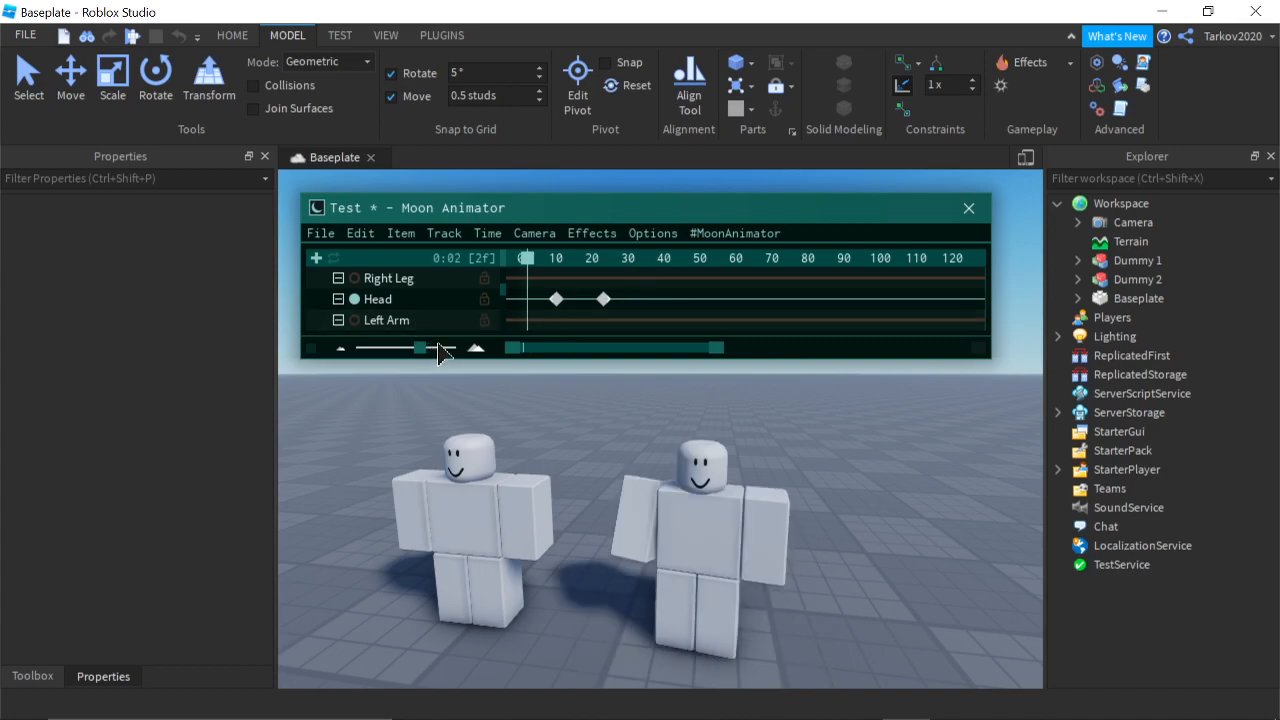
{"action": "key", "text": "space"}
{"action": "right_click_drag", "start_coordinate": [592, 423], "coordinate": [611, 437]}
{"action": "scroll", "coordinate": [611, 437], "scroll_direction": "down", "scroll_amount": 3}
{"action": "left_click_drag", "start_coordinate": [646, 259], "coordinate": [342, 347]}
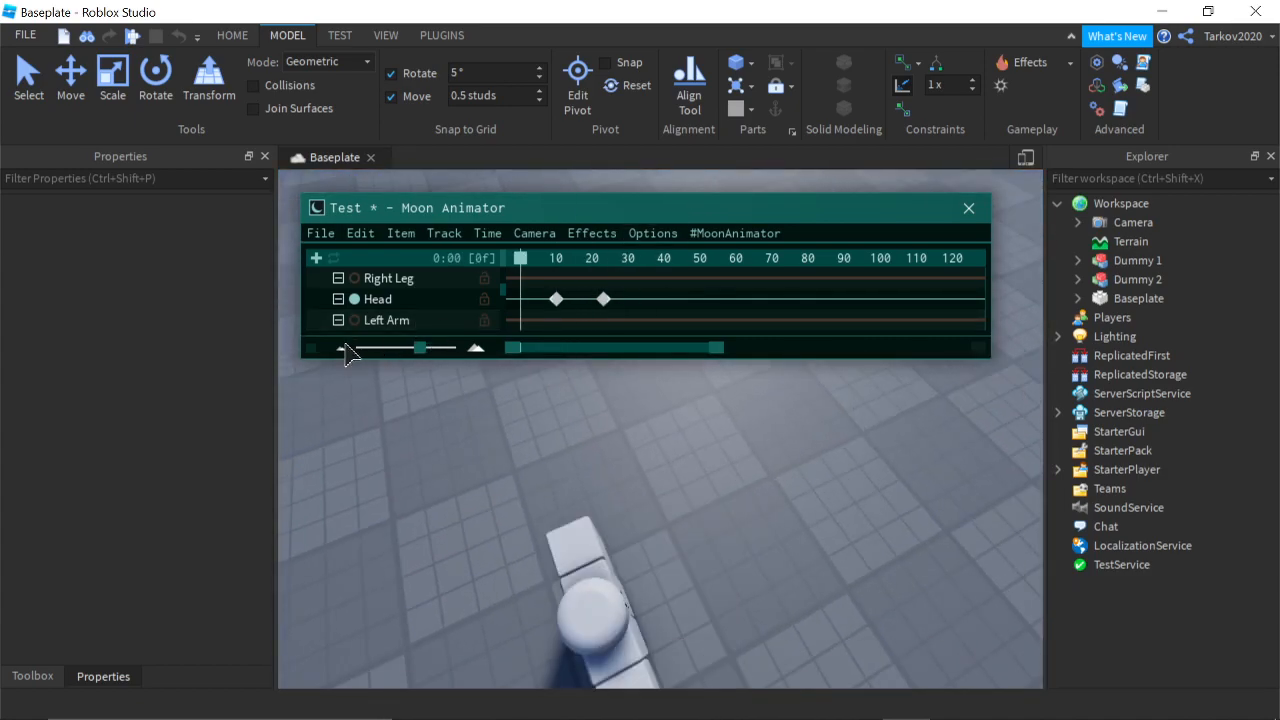
Step: Shift the animator window aside and replay the eased punch while viewing the dummies from above and in front
{"action": "right_click_drag", "start_coordinate": [530, 424], "coordinate": [526, 421]}
{"action": "left_click_drag", "start_coordinate": [666, 210], "coordinate": [710, 207]}
{"action": "right_click_drag", "start_coordinate": [829, 451], "coordinate": [823, 442]}
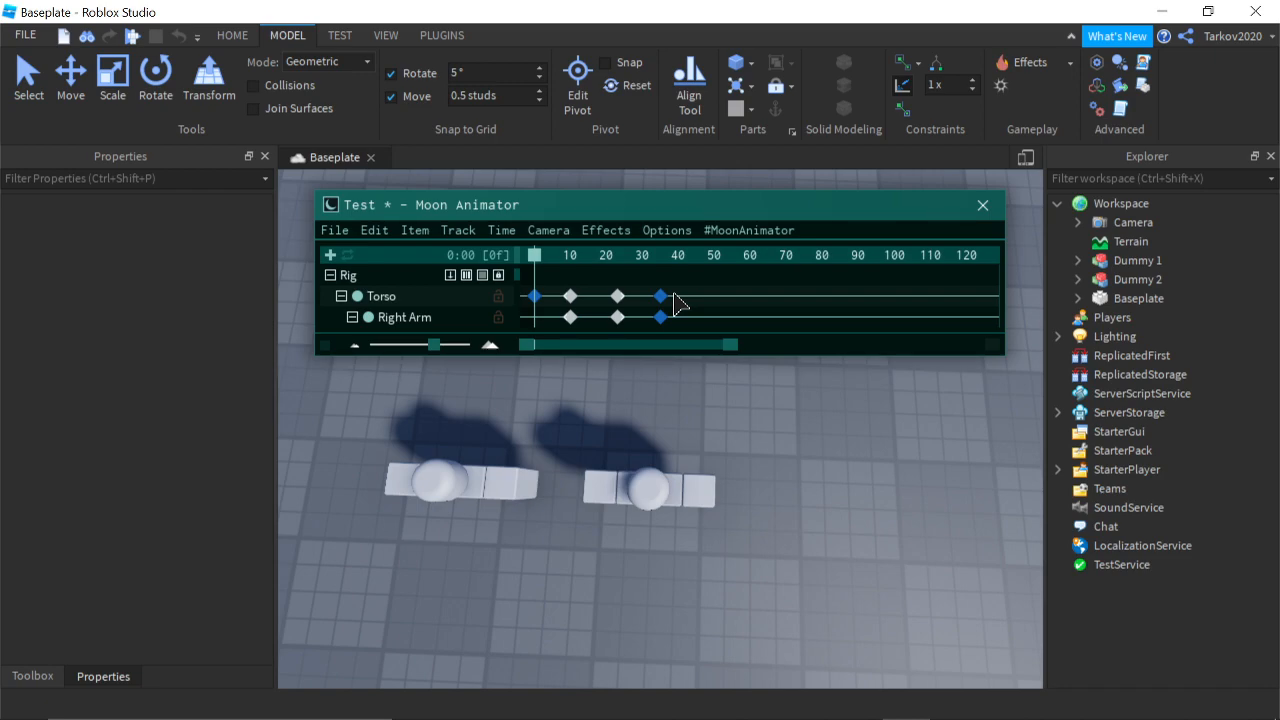
{"action": "right_click_drag", "start_coordinate": [729, 427], "coordinate": [735, 414]}
{"action": "key", "text": "space"}
{"action": "key", "text": "space"}
{"action": "left_click_drag", "start_coordinate": [664, 258], "coordinate": [502, 261]}
{"action": "key", "text": "space"}
{"action": "right_click_drag", "start_coordinate": [660, 427], "coordinate": [659, 427]}
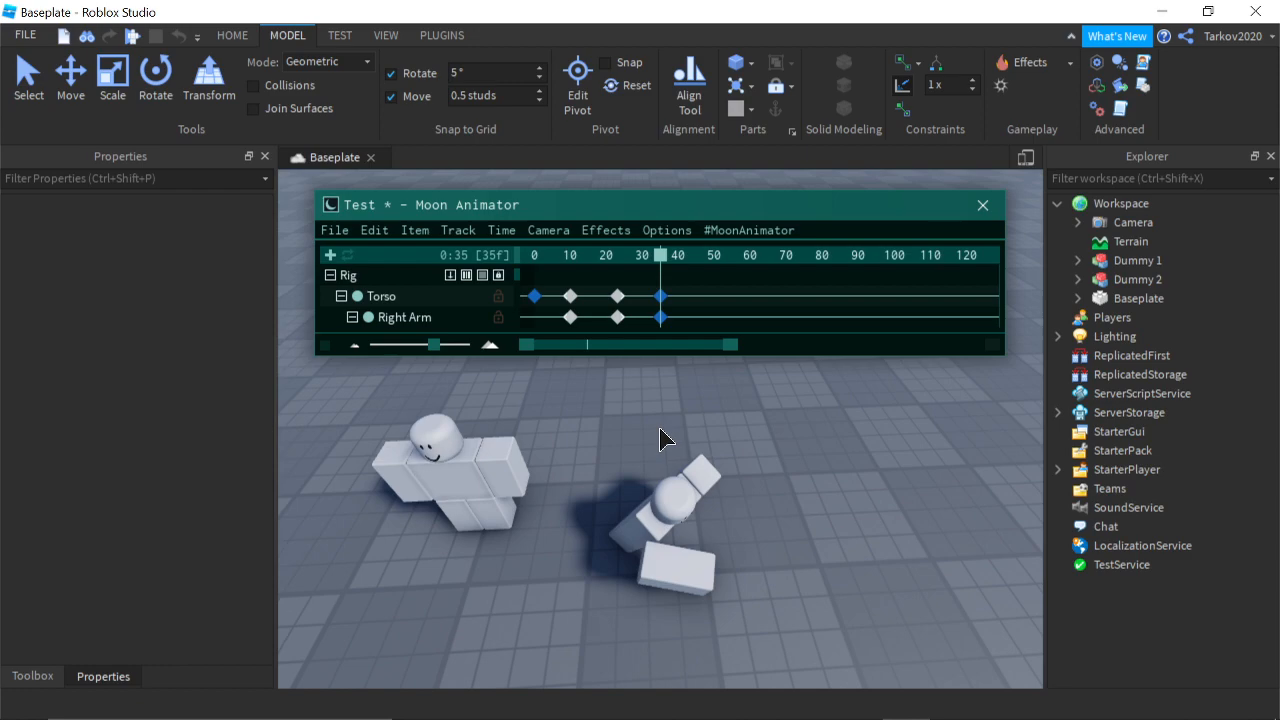
Step: Inspect the animation settings for timeline size and FPS, and close them without saving changes
{"action": "left_click", "coordinate": [374, 230]}
{"action": "left_click", "coordinate": [410, 250]}
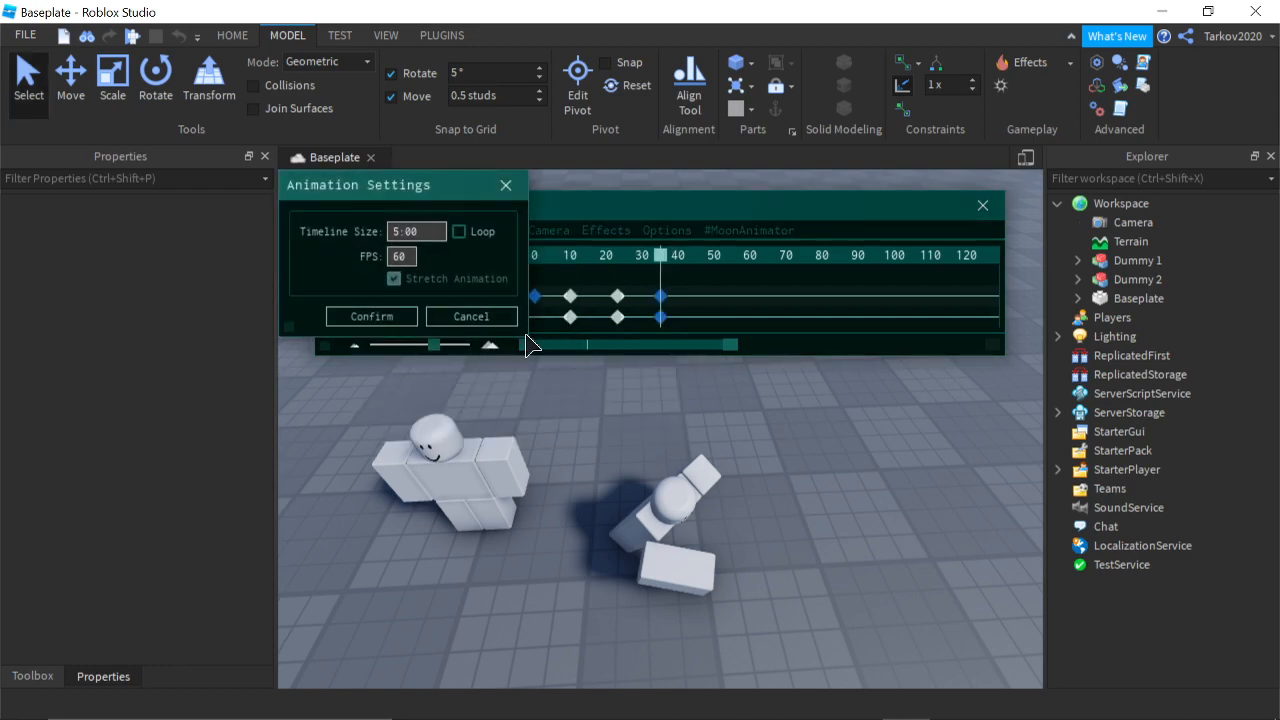
{"action": "left_click", "coordinate": [484, 316]}
{"action": "right_click_drag", "start_coordinate": [615, 427], "coordinate": [615, 436]}
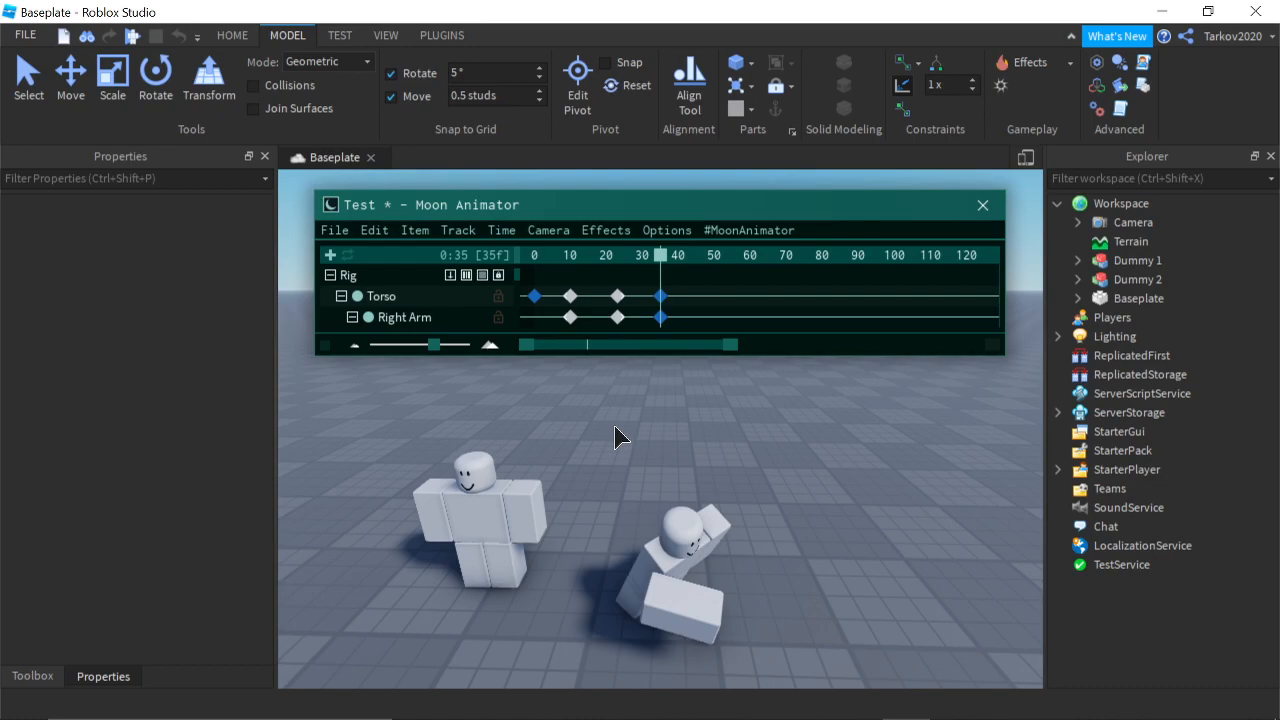
{"action": "left_click", "coordinate": [857, 703]}
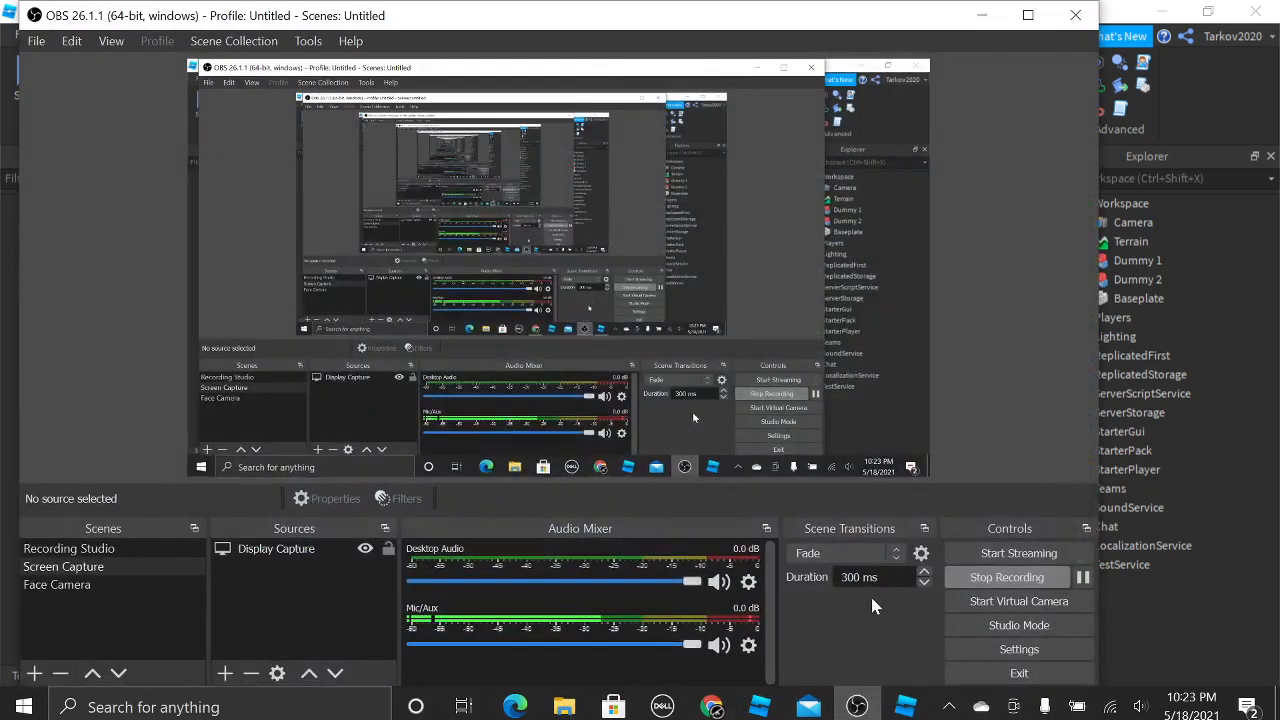